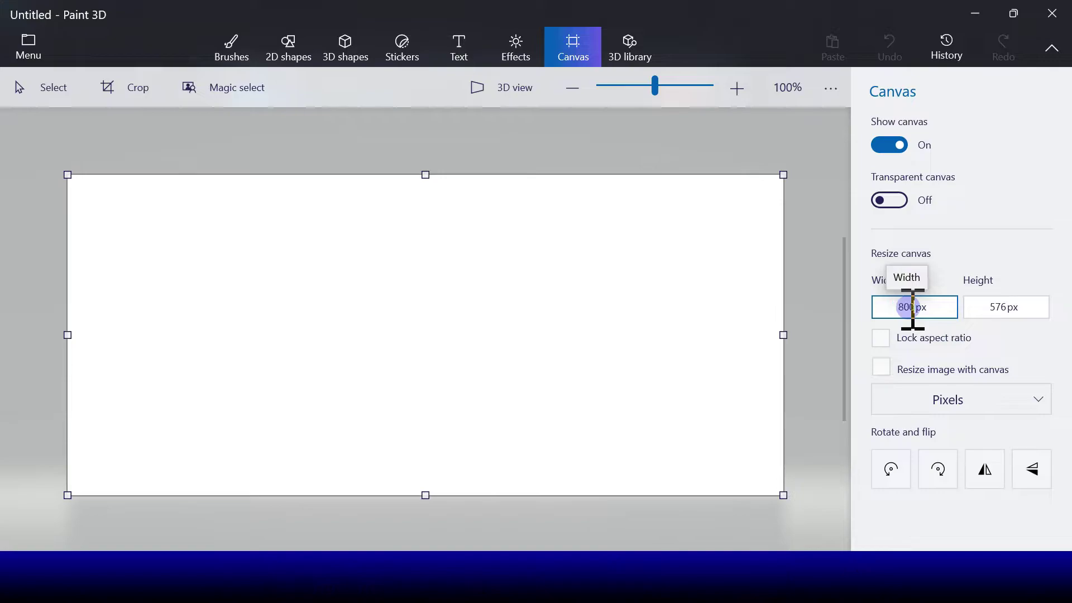
Step: Set the canvas height to 800 px
{"action": "double_click", "coordinate": [992, 307]}
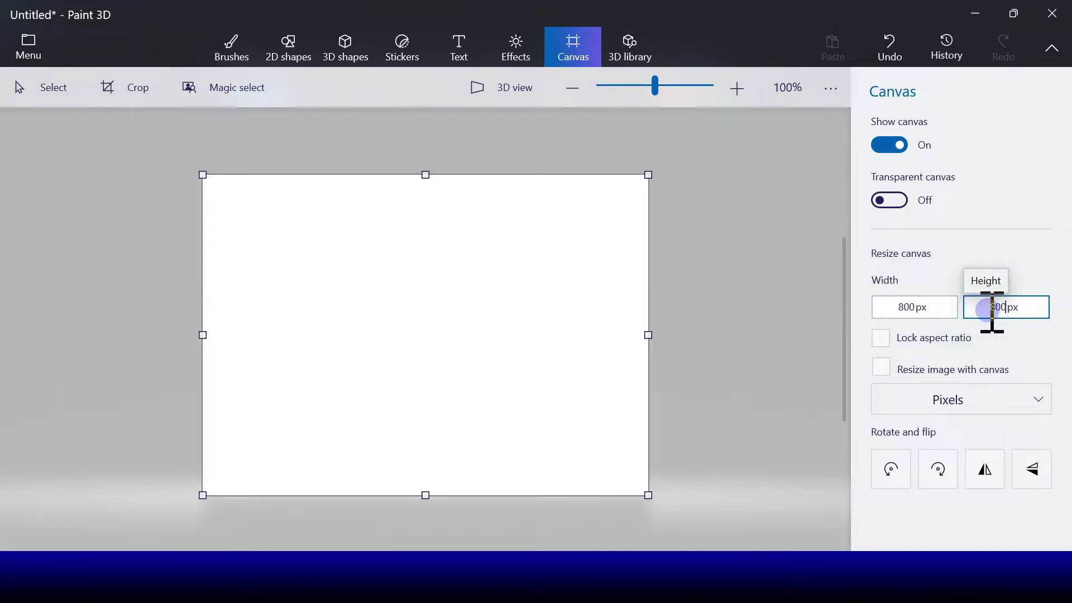
{"action": "type", "text": "800"}
{"action": "key", "text": "Return"}
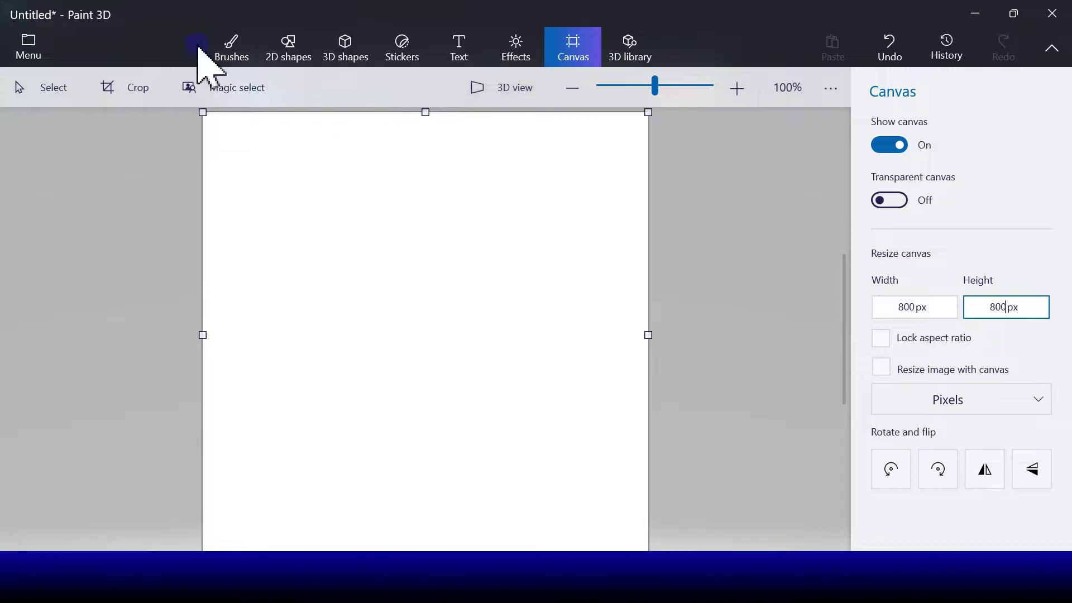
Step: Fill the whole blank canvas with the brown palette color, using the Fill tool
{"action": "left_click", "coordinate": [223, 43]}
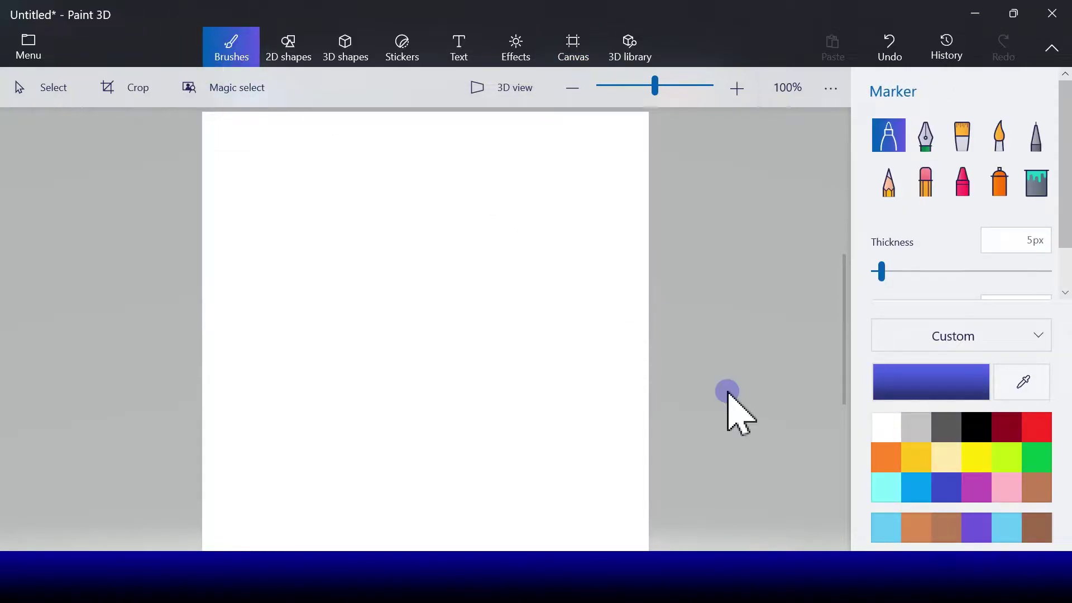
{"action": "left_click", "coordinate": [1038, 487]}
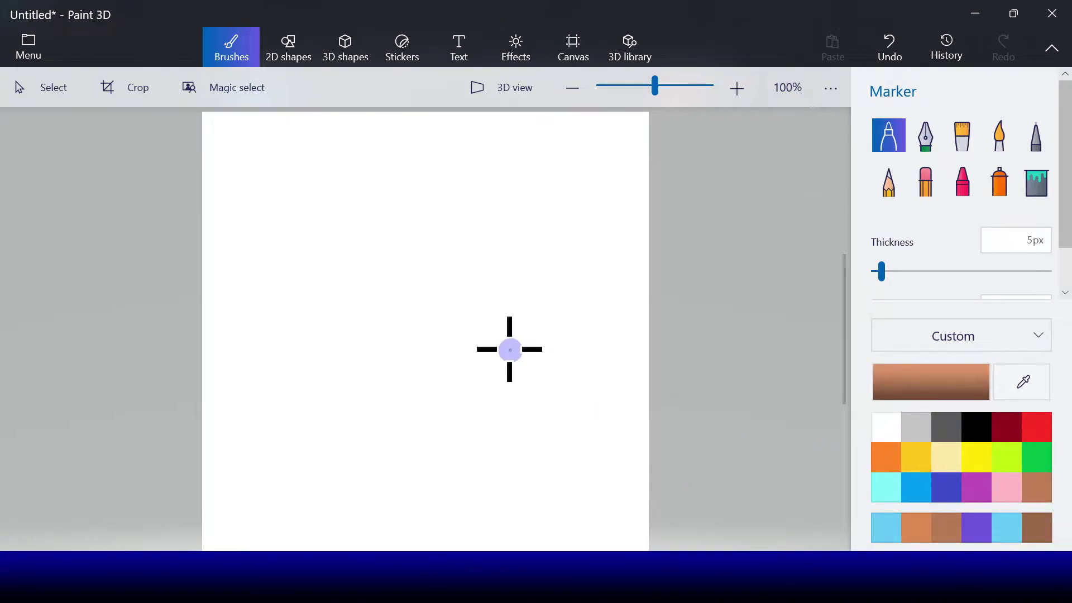
{"action": "left_click", "coordinate": [1026, 187]}
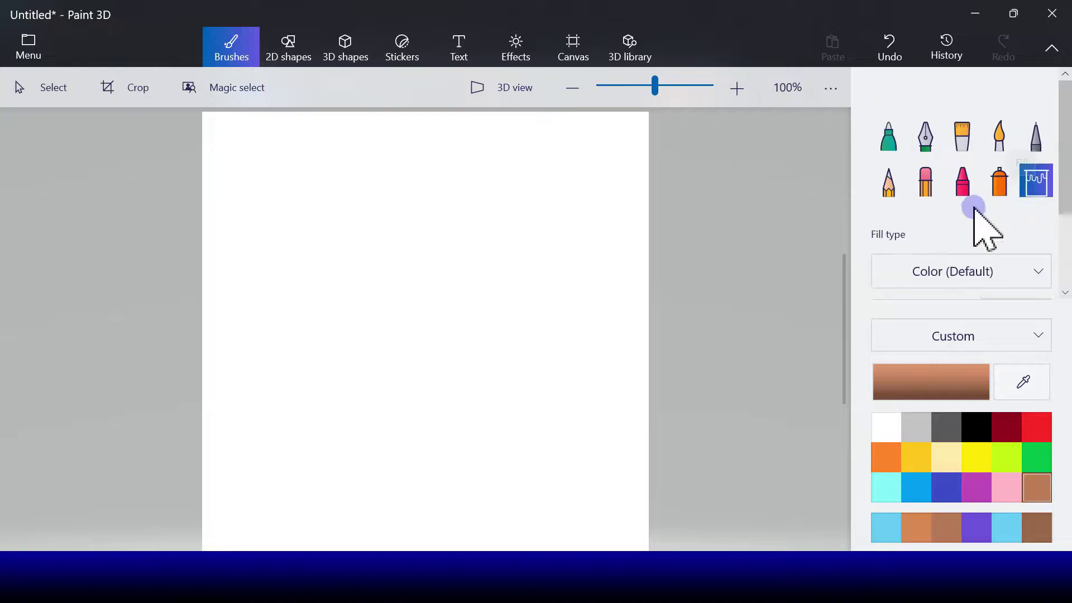
{"action": "left_click", "coordinate": [522, 416]}
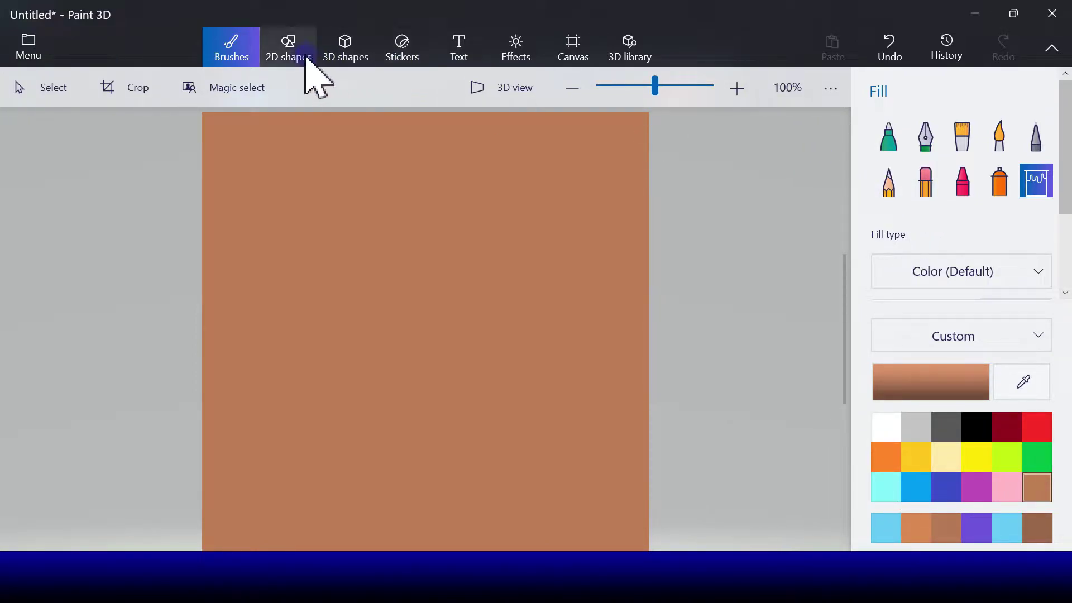
{"action": "left_click", "coordinate": [282, 50]}
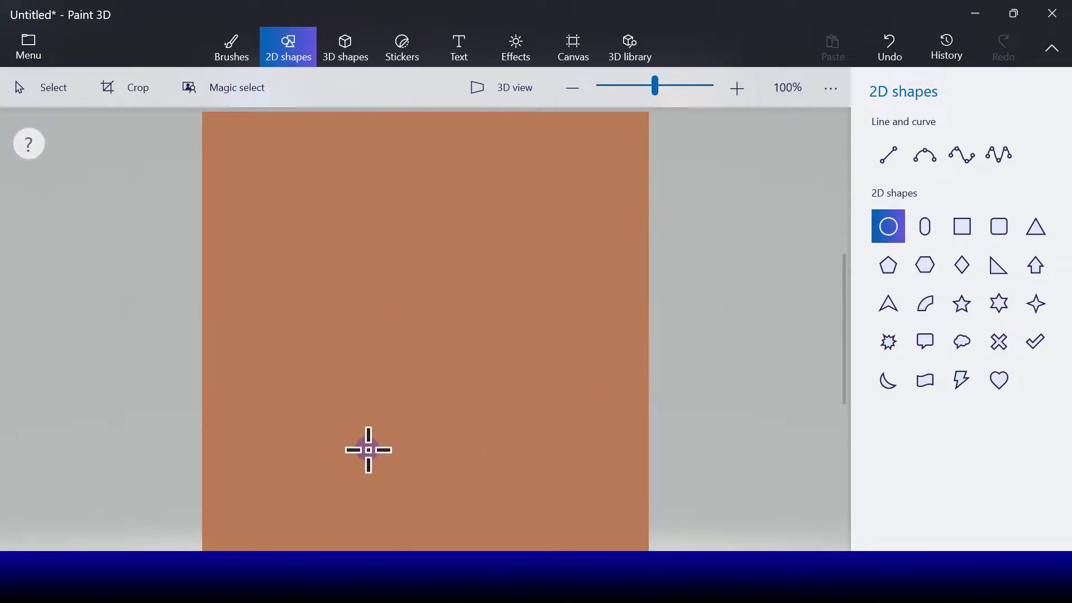
{"action": "left_click", "coordinate": [310, 468]}
{"action": "left_click_drag", "start_coordinate": [310, 468], "coordinate": [567, 536]}
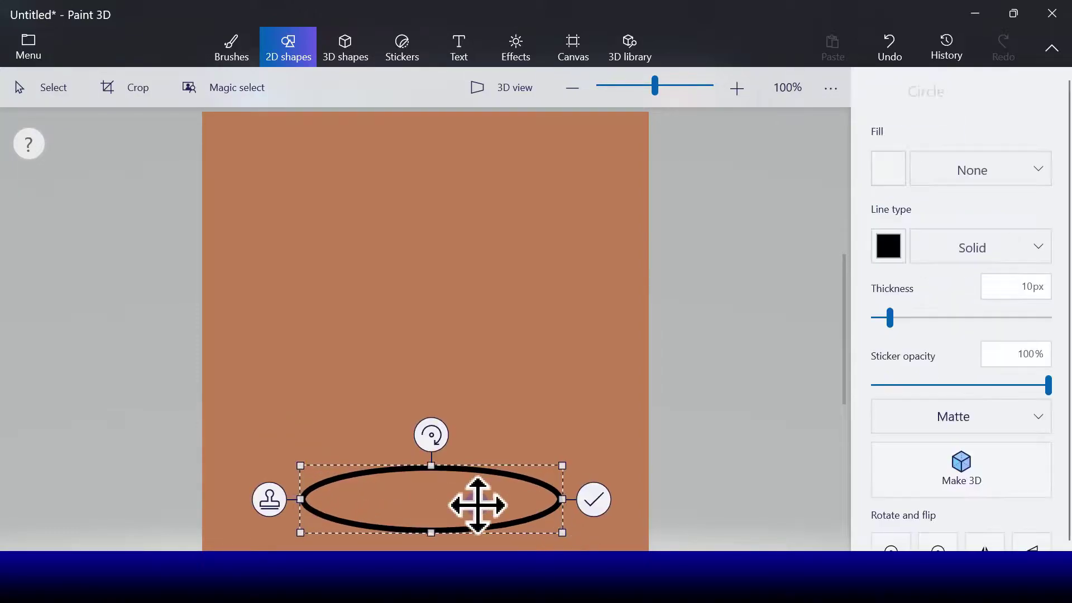
{"action": "left_click_drag", "start_coordinate": [302, 501], "coordinate": [290, 500]}
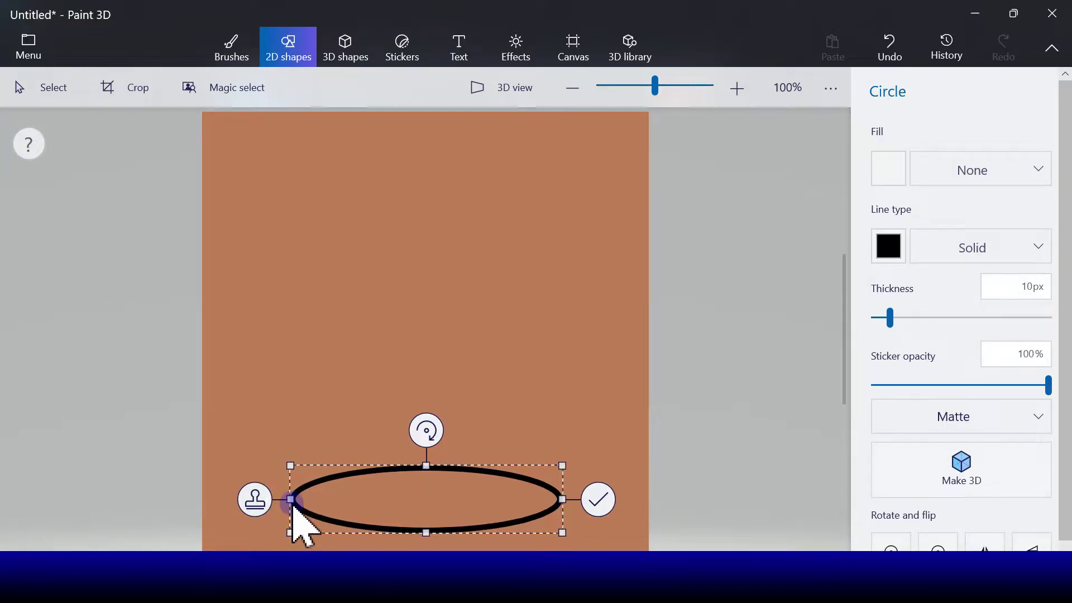
{"action": "left_click", "coordinate": [452, 507]}
{"action": "left_click", "coordinate": [483, 496]}
{"action": "left_click", "coordinate": [306, 28]}
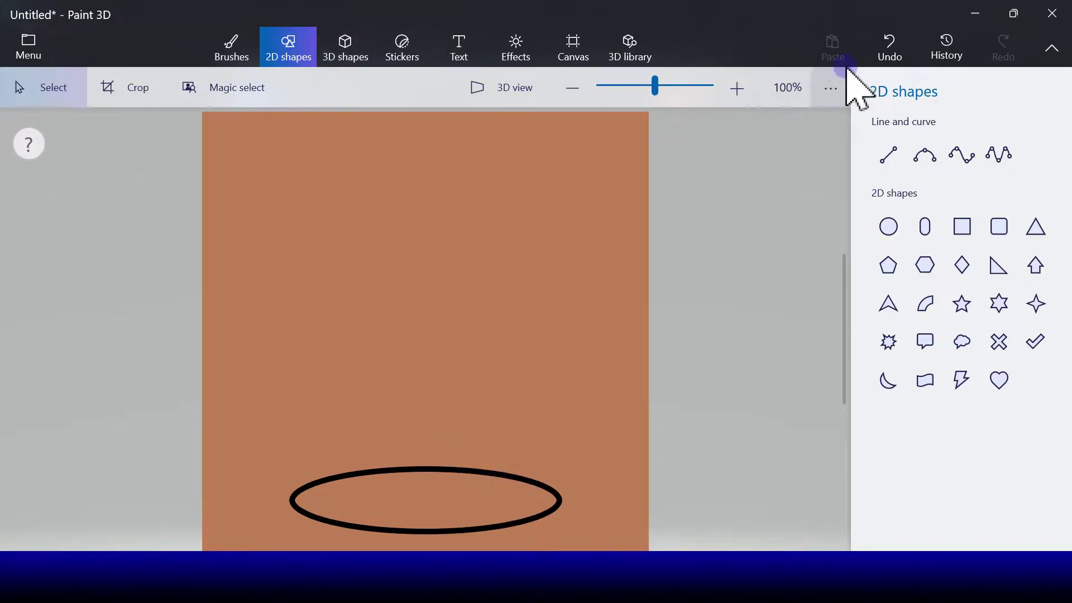
{"action": "left_click", "coordinate": [899, 51]}
Step: Draw a wide, flat ellipse low on the canvas as a shadow, with solid black fill and 30% sticker opacity
{"action": "left_click", "coordinate": [889, 226]}
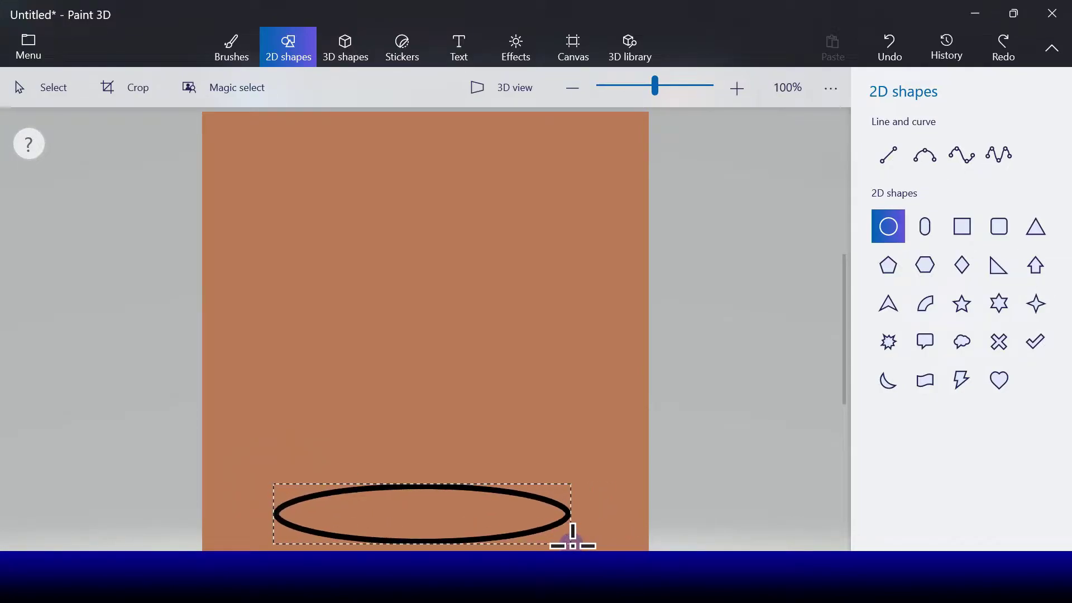
{"action": "left_click_drag", "start_coordinate": [573, 544], "coordinate": [571, 544]}
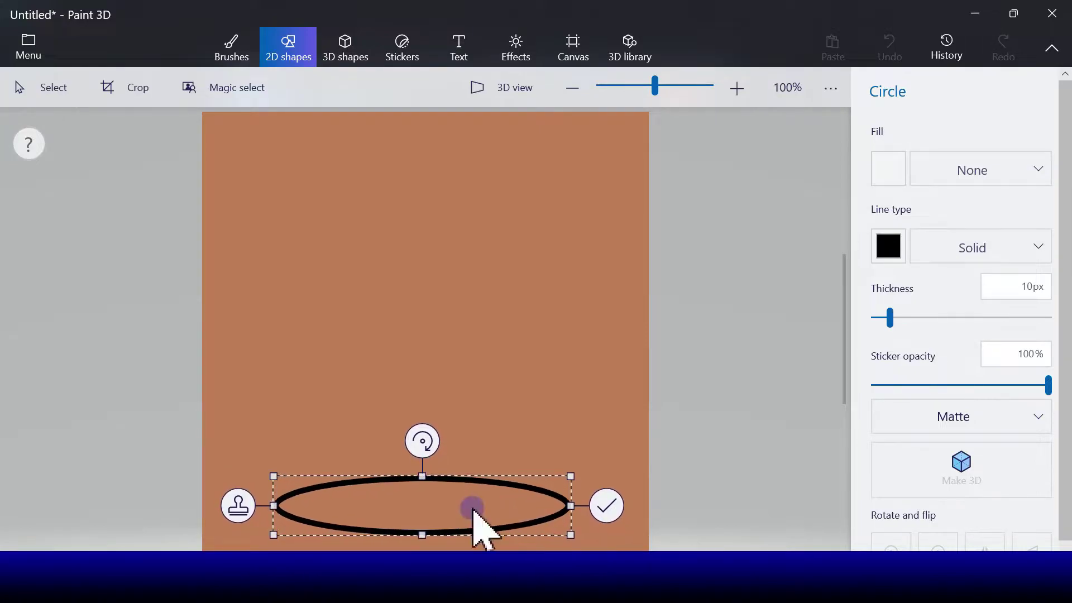
{"action": "left_click", "coordinate": [887, 177]}
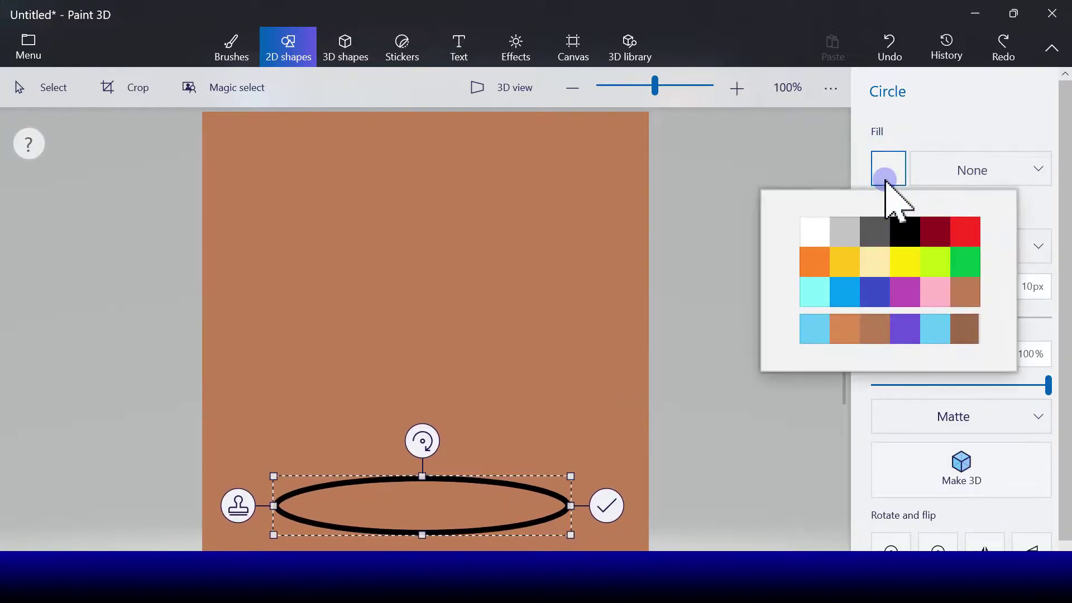
{"action": "left_click", "coordinate": [902, 230]}
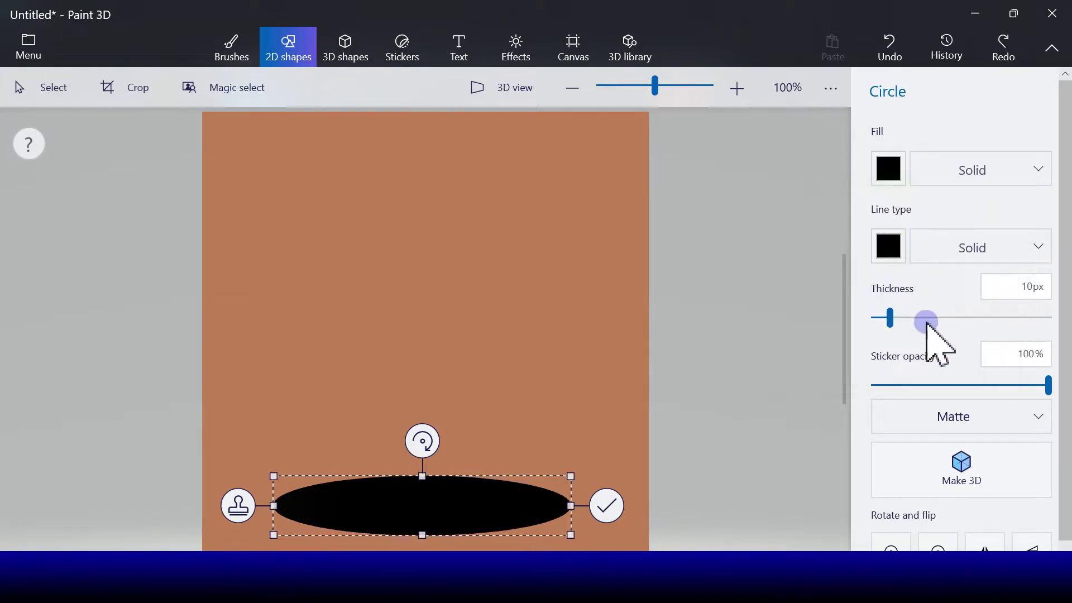
{"action": "left_click", "coordinate": [916, 386]}
{"action": "left_click_drag", "start_coordinate": [916, 386], "coordinate": [925, 386]}
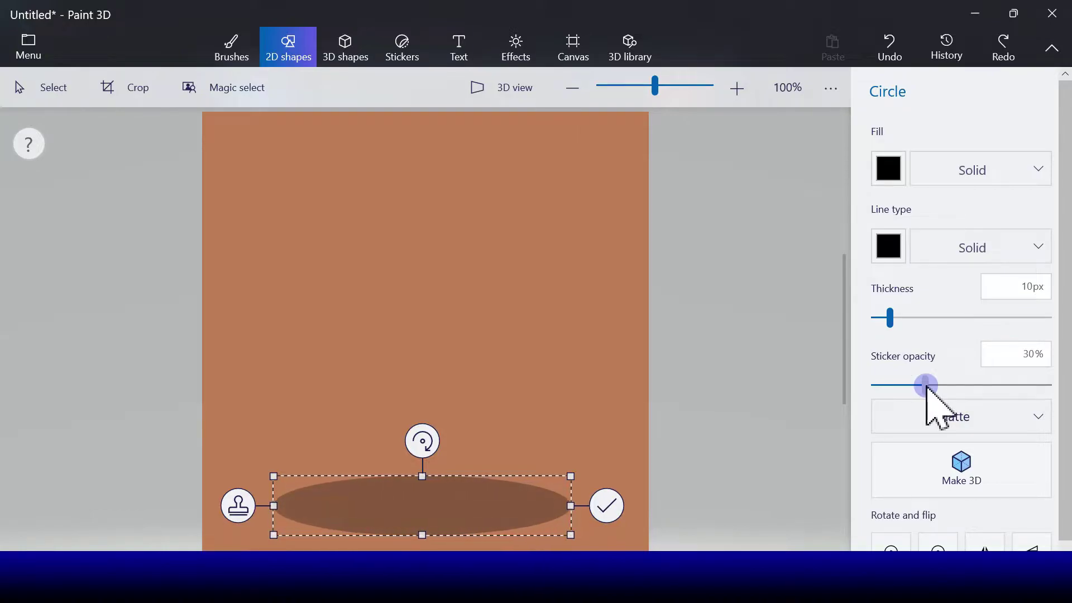
{"action": "left_click", "coordinate": [606, 508]}
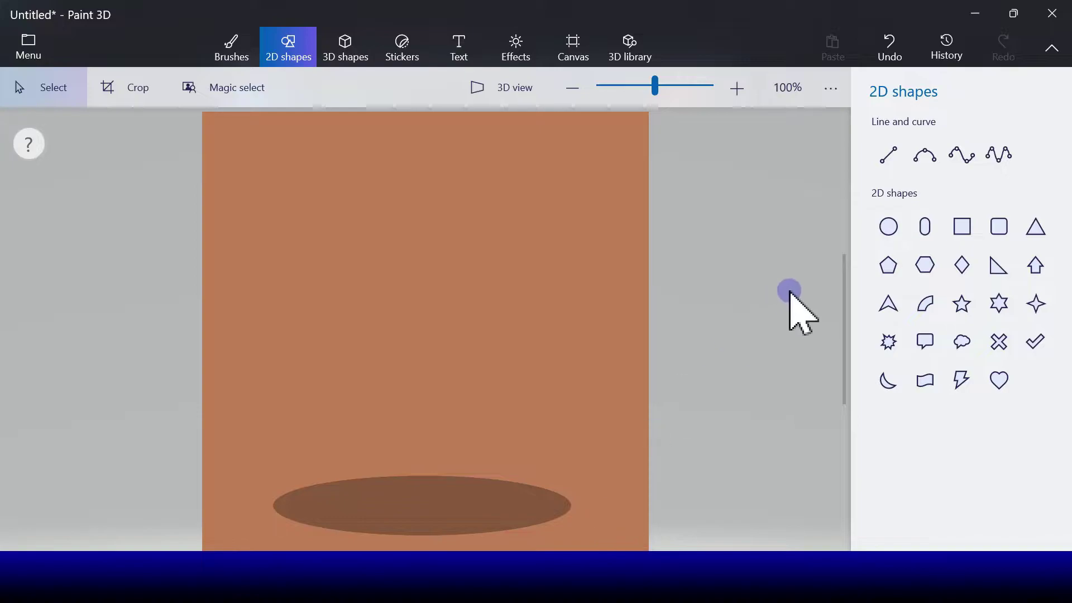
Step: Draw a large ellipse for the body and adjust its size and position until it sits centered just above the shadow
{"action": "left_click", "coordinate": [888, 226]}
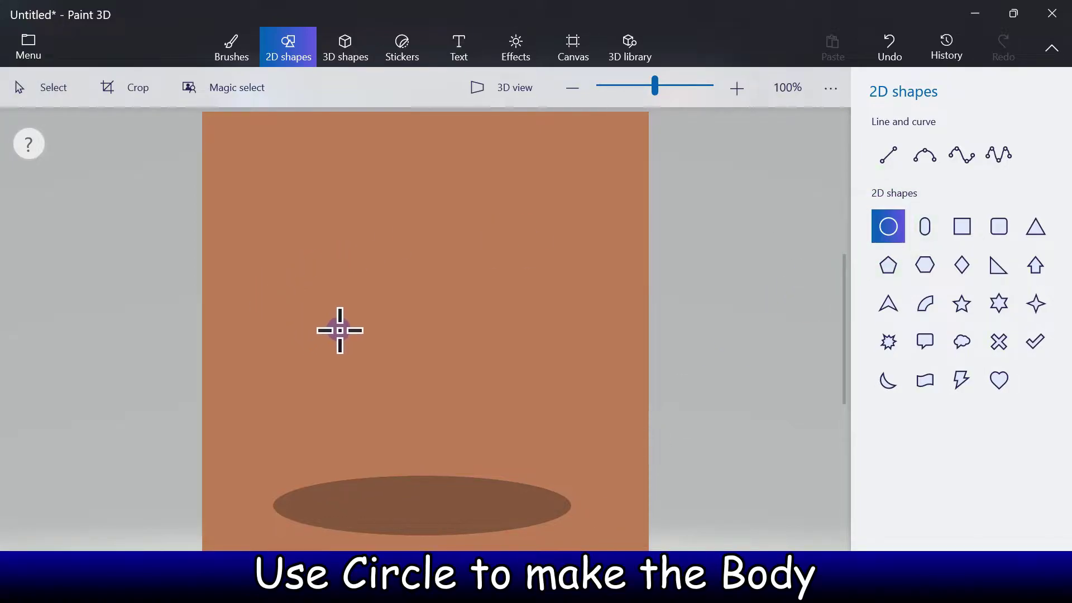
{"action": "left_click_drag", "start_coordinate": [347, 307], "coordinate": [560, 442]}
{"action": "mouse_move", "coordinate": [476, 359]}
{"action": "left_mouse_down"}
{"action": "mouse_move", "coordinate": [441, 374]}
{"action": "mouse_move", "coordinate": [457, 358]}
{"action": "left_mouse_up"}
{"action": "left_click_drag", "start_coordinate": [541, 441], "coordinate": [536, 446]}
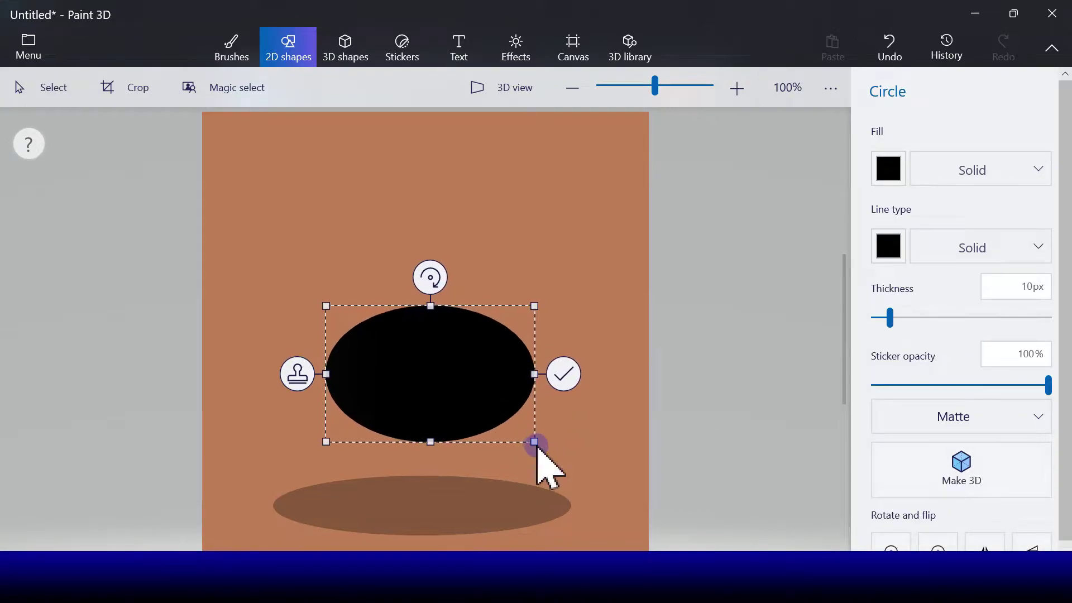
{"action": "left_click_drag", "start_coordinate": [450, 407], "coordinate": [450, 420]}
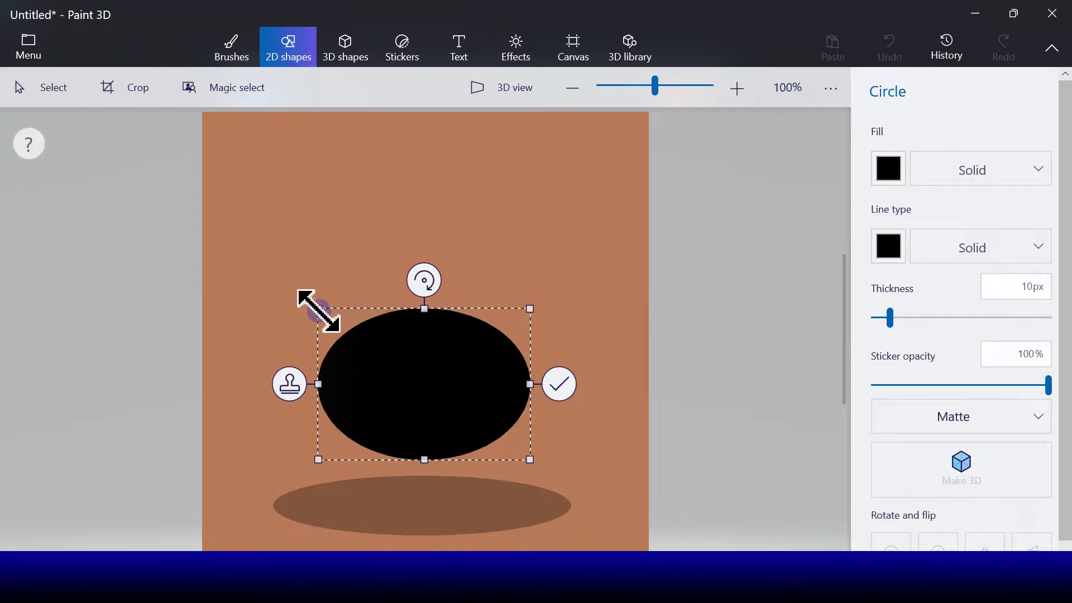
{"action": "left_click_drag", "start_coordinate": [320, 304], "coordinate": [320, 308]}
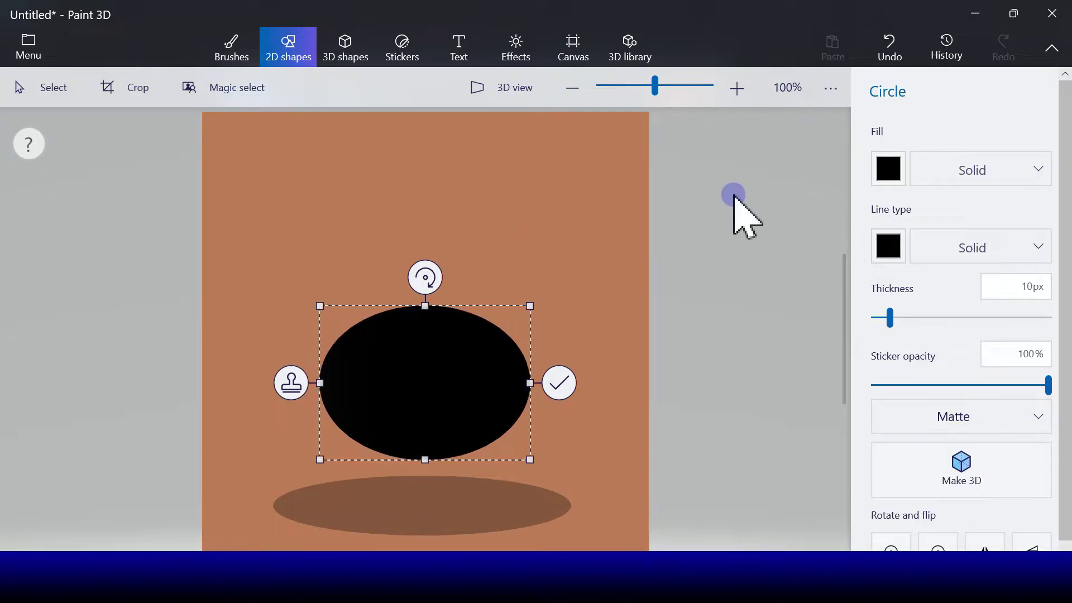
Step: Set both the outline and the fill of the body ellipse to white and place it on the canvas
{"action": "left_click", "coordinate": [890, 250]}
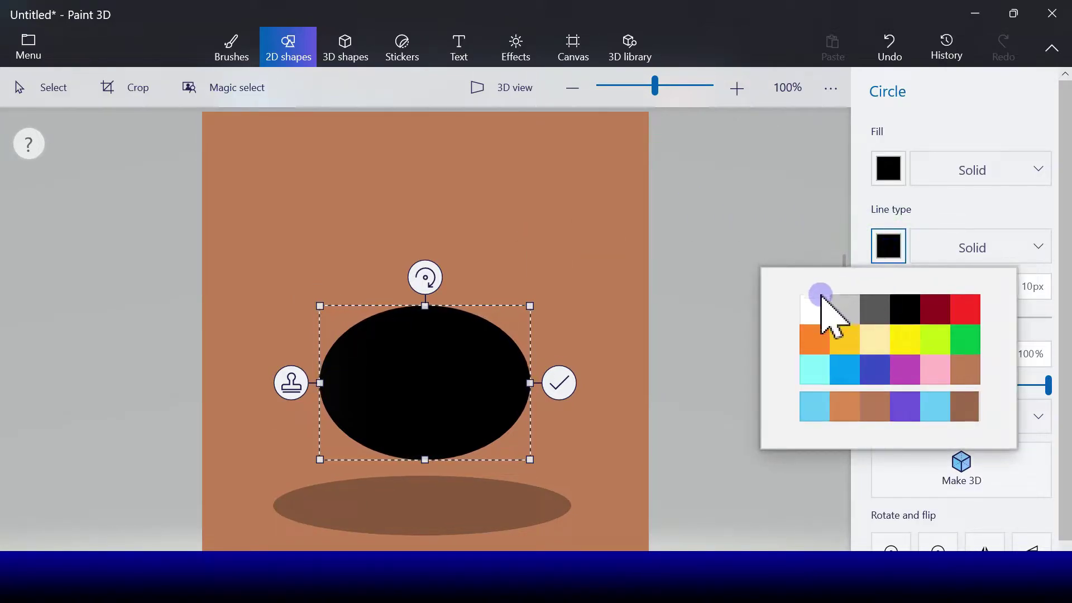
{"action": "left_click", "coordinate": [818, 308]}
{"action": "left_click", "coordinate": [895, 173]}
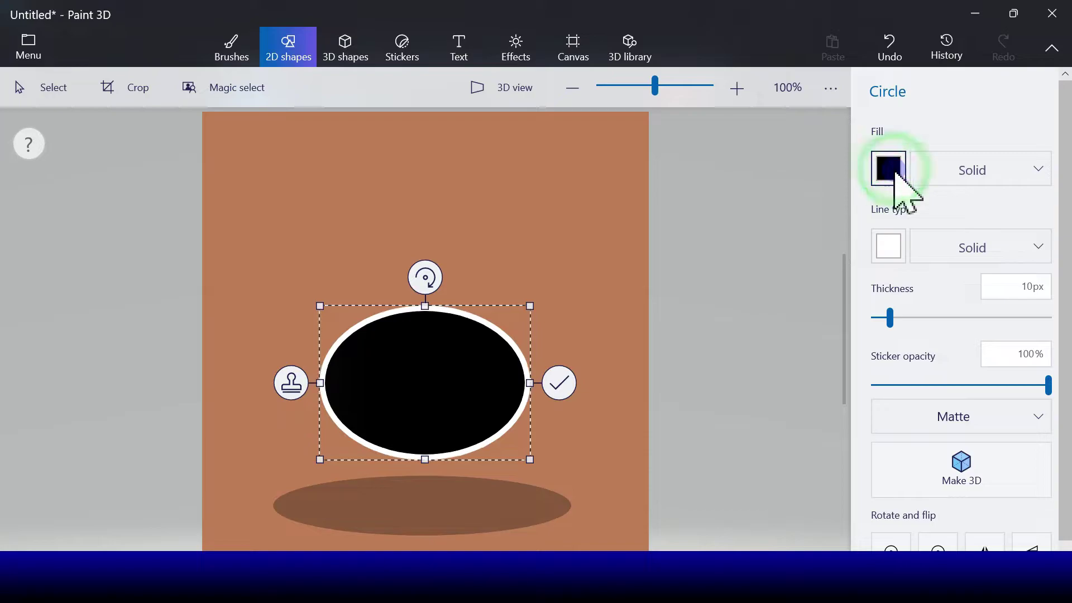
{"action": "left_click", "coordinate": [818, 228]}
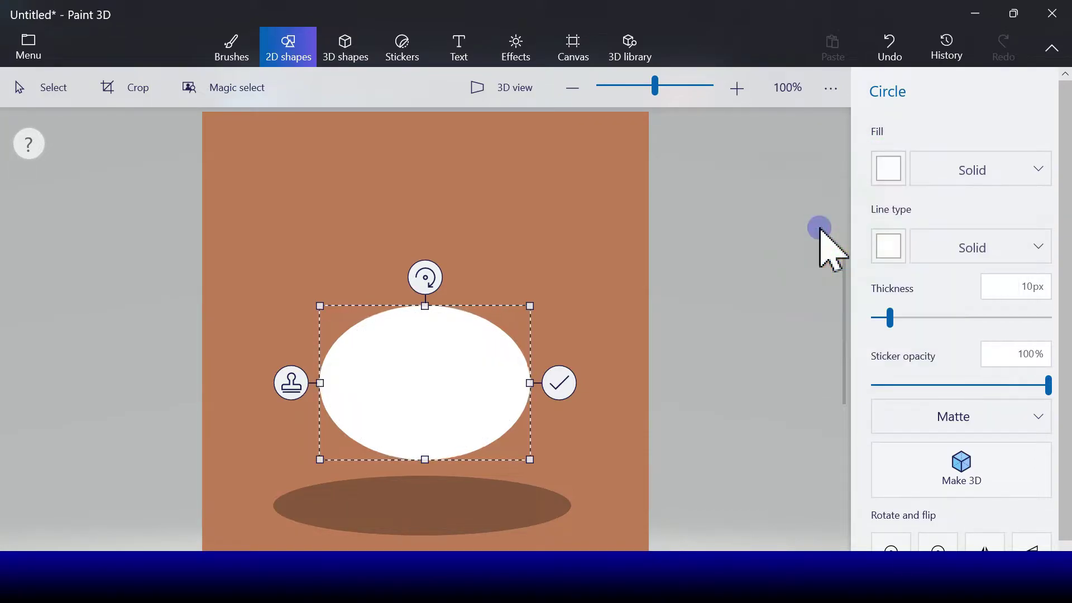
{"action": "left_click", "coordinate": [563, 384]}
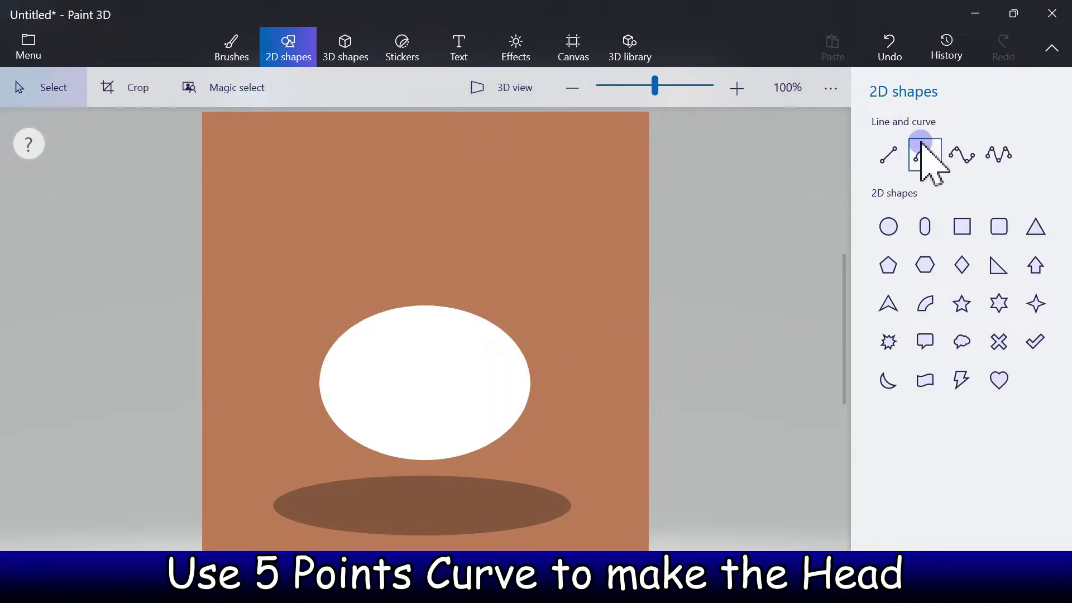
Step: Draw the head outline as a white 5-point curve arching high above the body from its upper left side to its upper right side
{"action": "left_click", "coordinate": [1002, 155]}
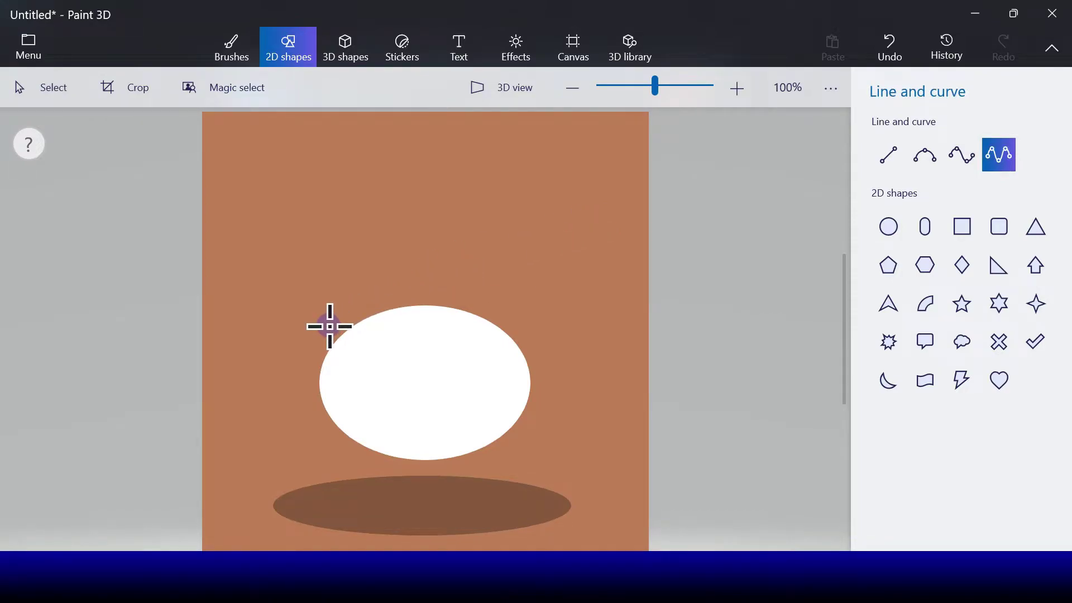
{"action": "left_click_drag", "start_coordinate": [329, 327], "coordinate": [527, 320]}
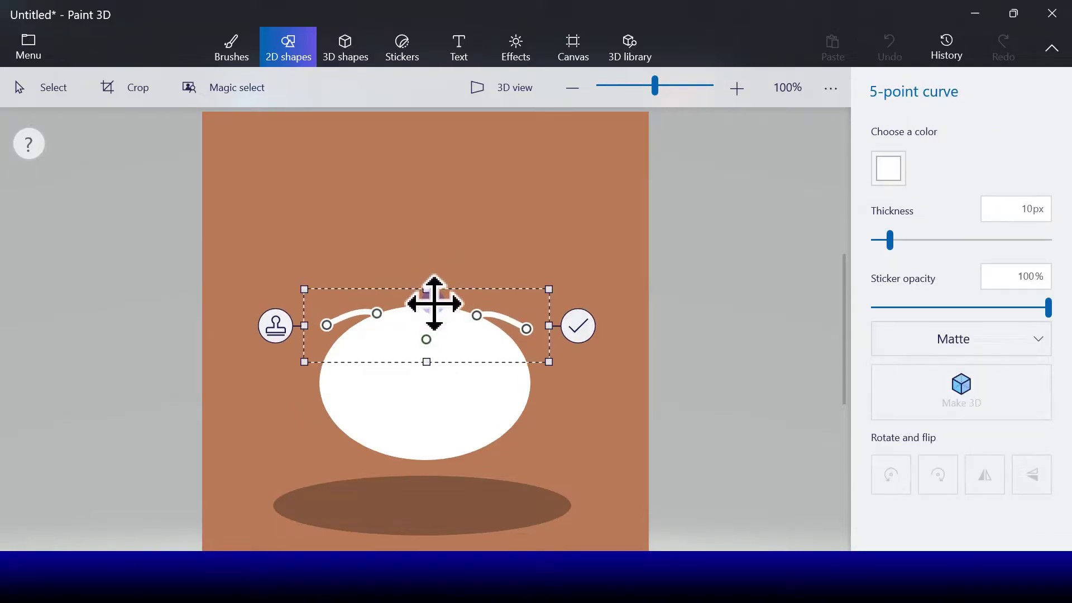
{"action": "left_click_drag", "start_coordinate": [376, 315], "coordinate": [368, 200]}
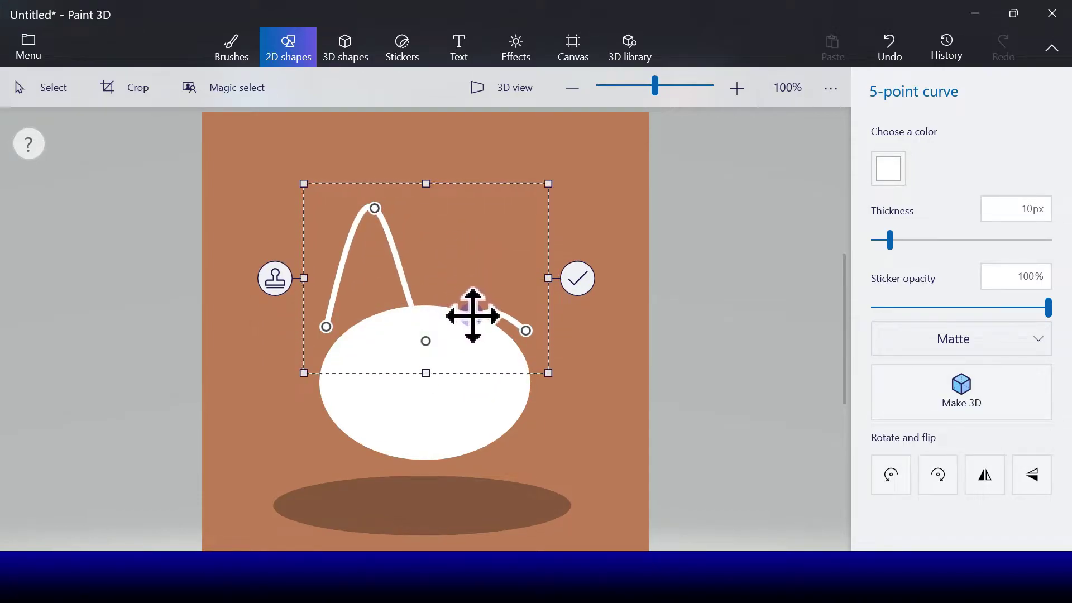
{"action": "left_click_drag", "start_coordinate": [473, 316], "coordinate": [474, 202]}
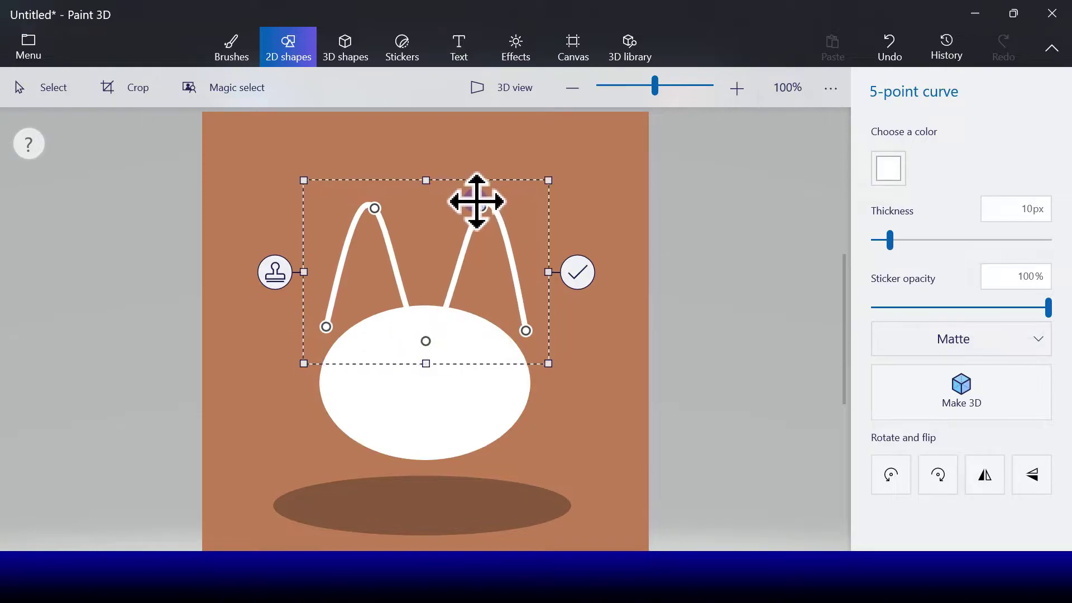
{"action": "left_click_drag", "start_coordinate": [426, 342], "coordinate": [351, 198]}
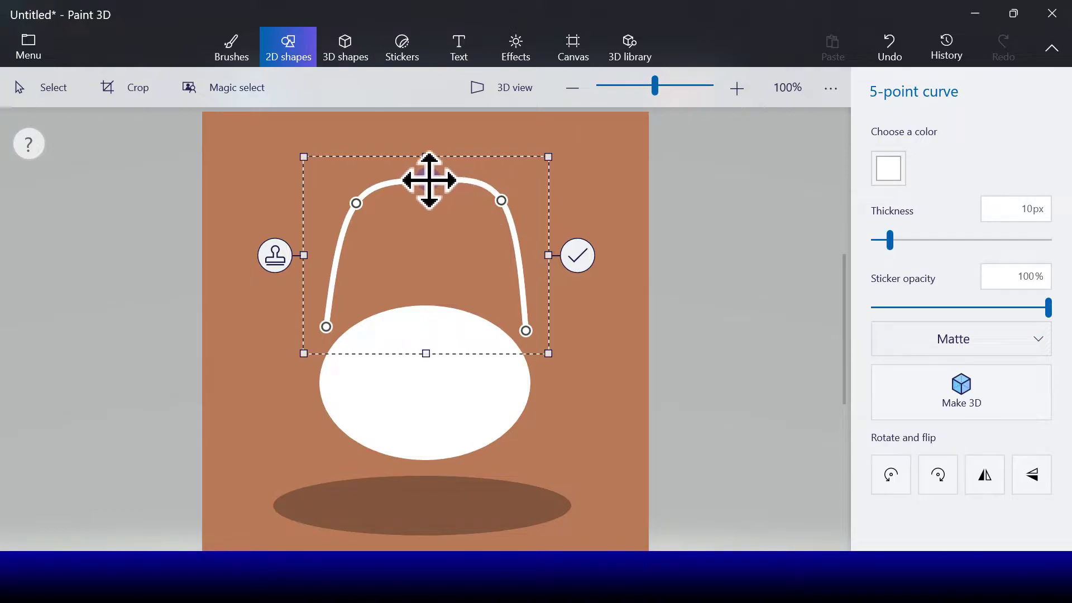
{"action": "left_click_drag", "start_coordinate": [426, 157], "coordinate": [423, 152]}
{"action": "left_click_drag", "start_coordinate": [359, 203], "coordinate": [335, 196]}
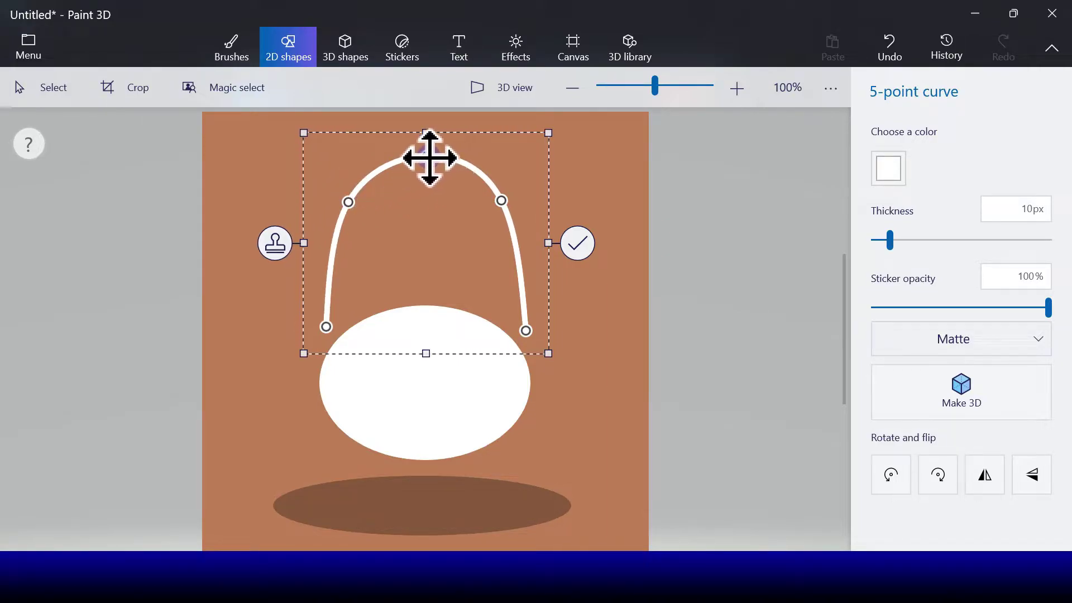
{"action": "left_click_drag", "start_coordinate": [429, 158], "coordinate": [425, 157]}
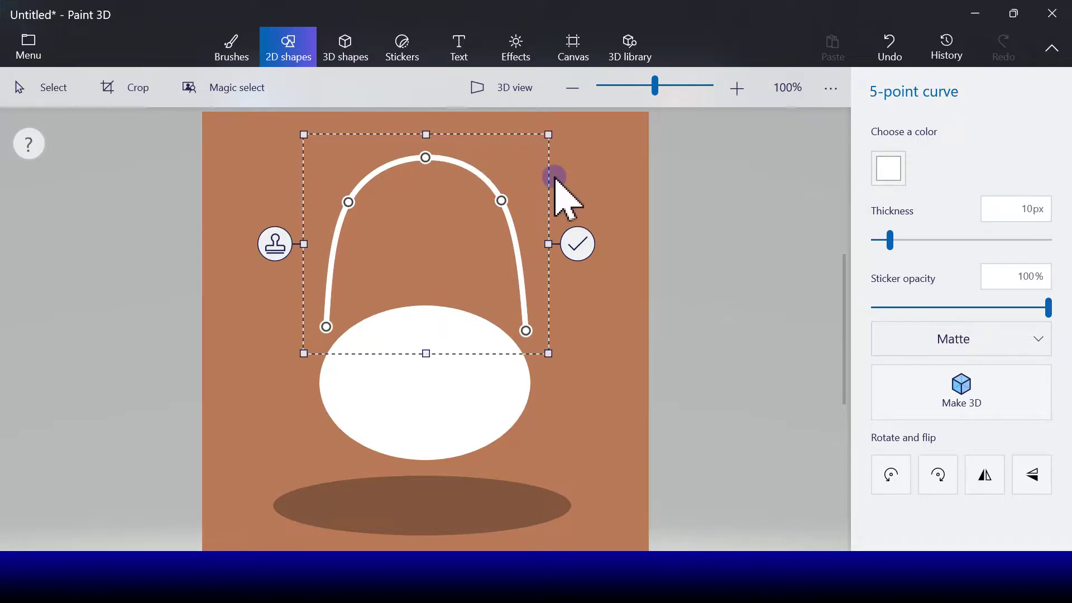
{"action": "left_click", "coordinate": [578, 245]}
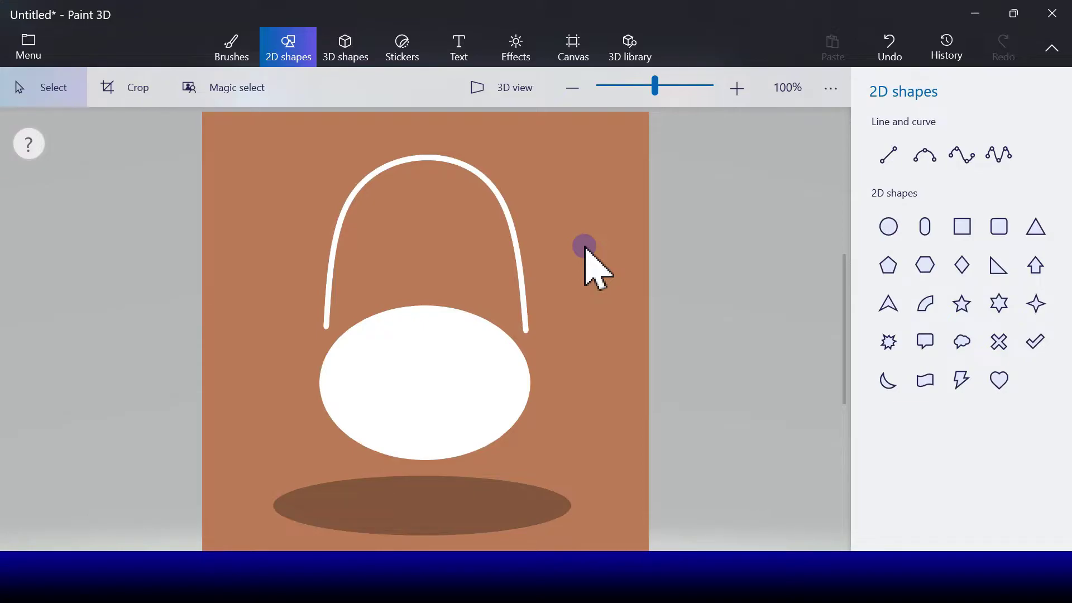
Step: Draw a small light gray U-shaped 4-point curve as the first feather scallop where the head's left side meets the body
{"action": "left_click", "coordinate": [925, 156]}
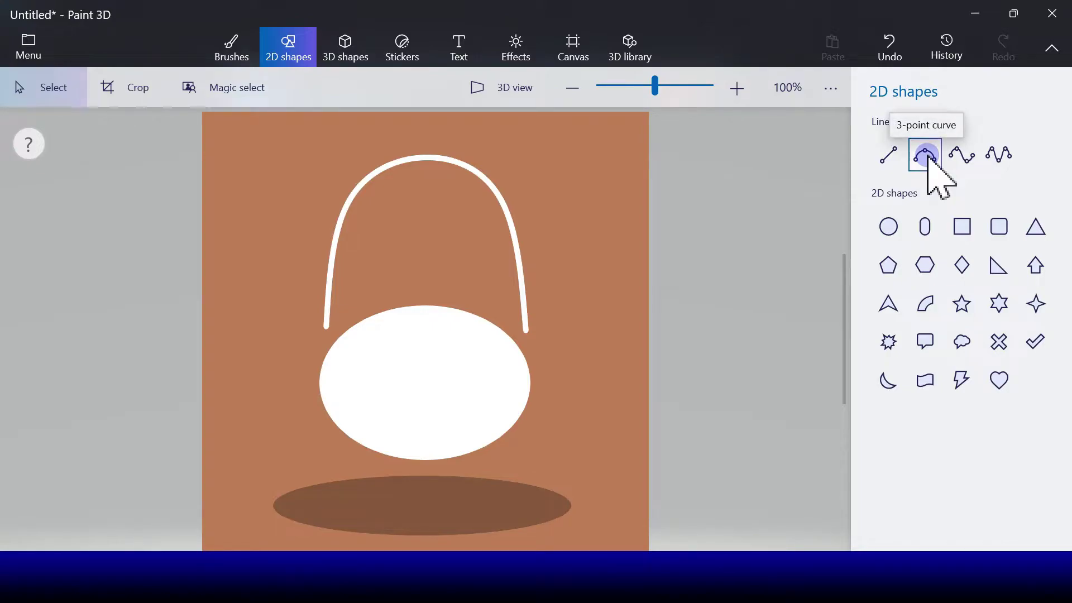
{"action": "left_click", "coordinate": [968, 158]}
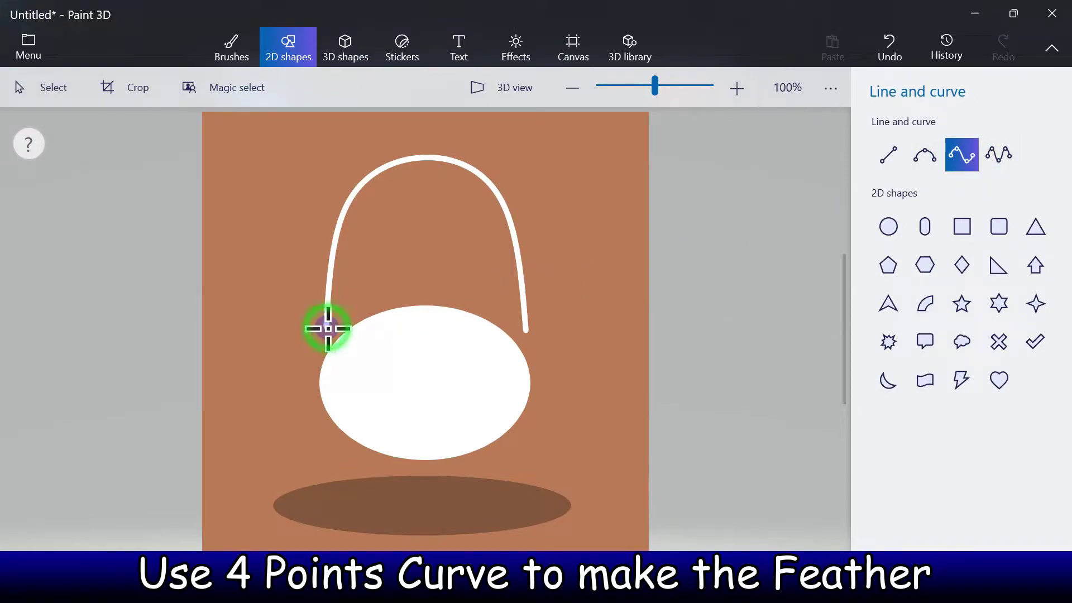
{"action": "left_click", "coordinate": [377, 326]}
{"action": "left_click", "coordinate": [888, 168]}
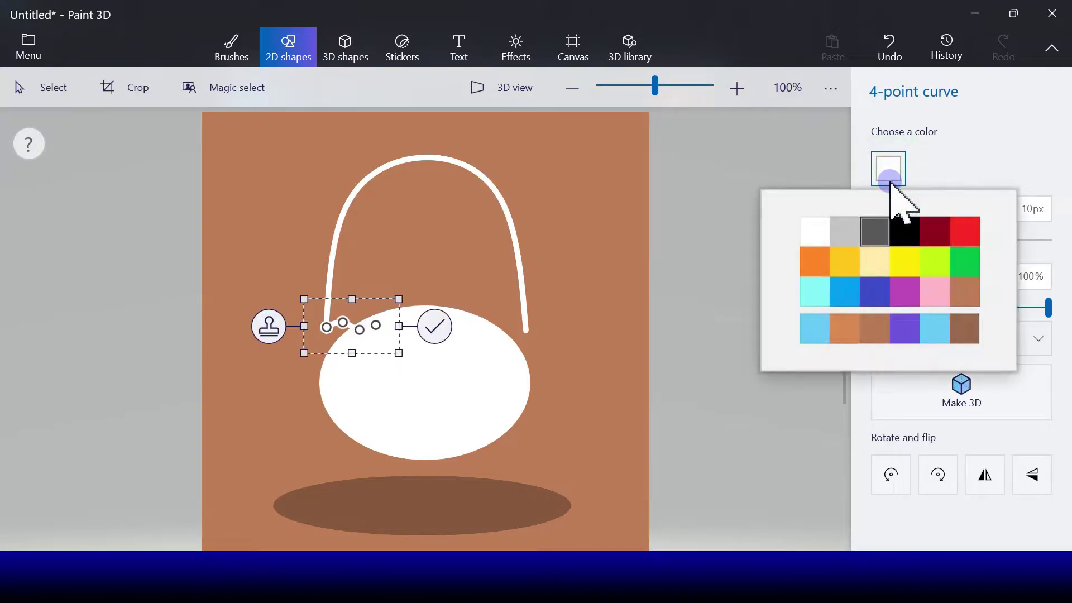
{"action": "left_click", "coordinate": [849, 229]}
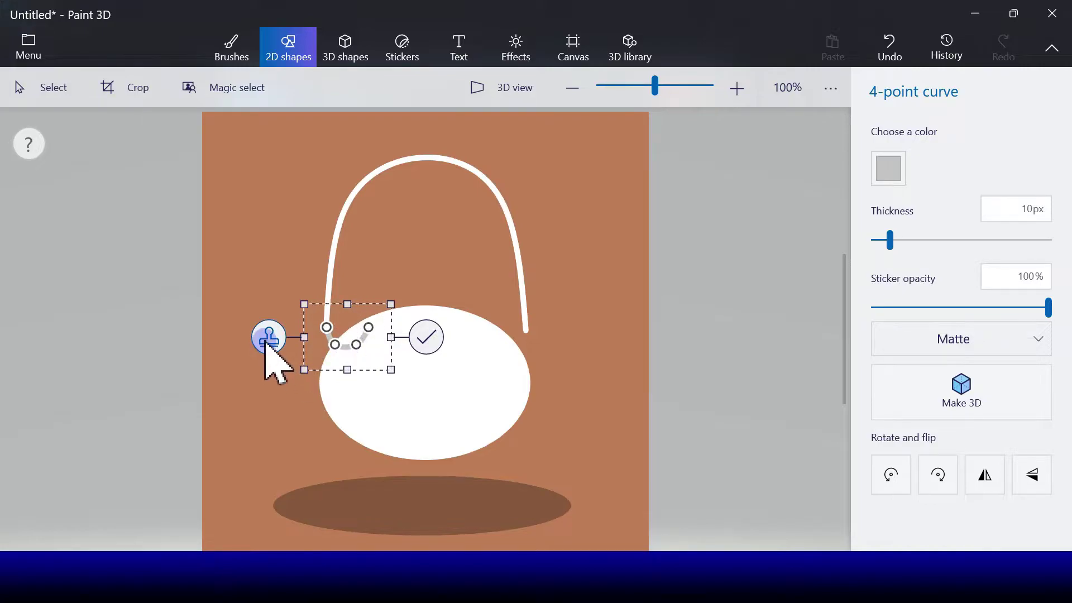
Step: Stamp copies of the feather scallop at the right end of the head's lower edge and directly beside it toward the middle
{"action": "left_click_drag", "start_coordinate": [321, 342], "coordinate": [330, 351]}
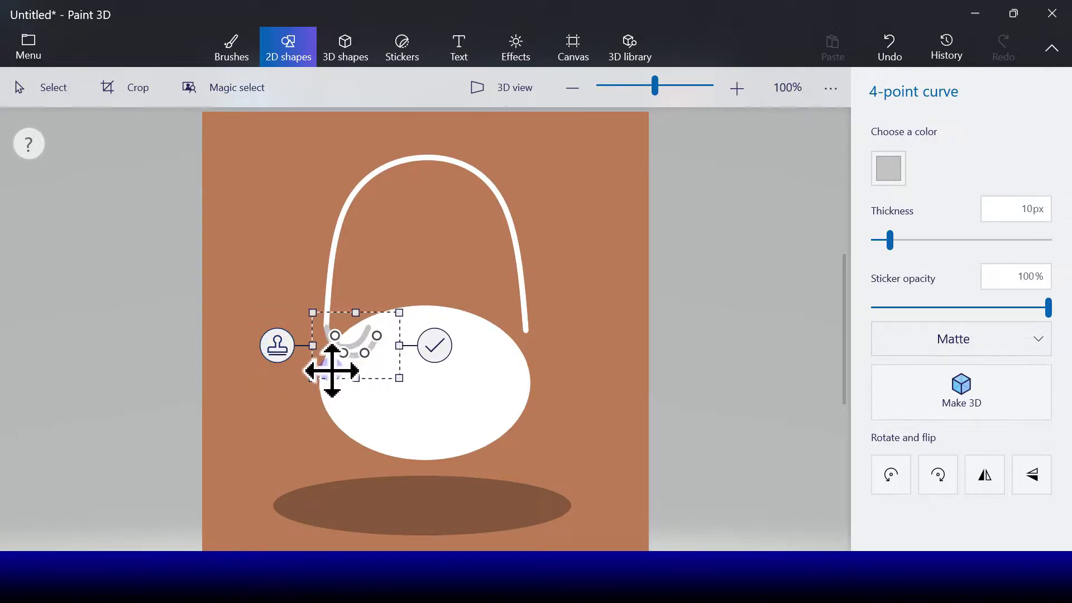
{"action": "left_click_drag", "start_coordinate": [427, 364], "coordinate": [480, 364]}
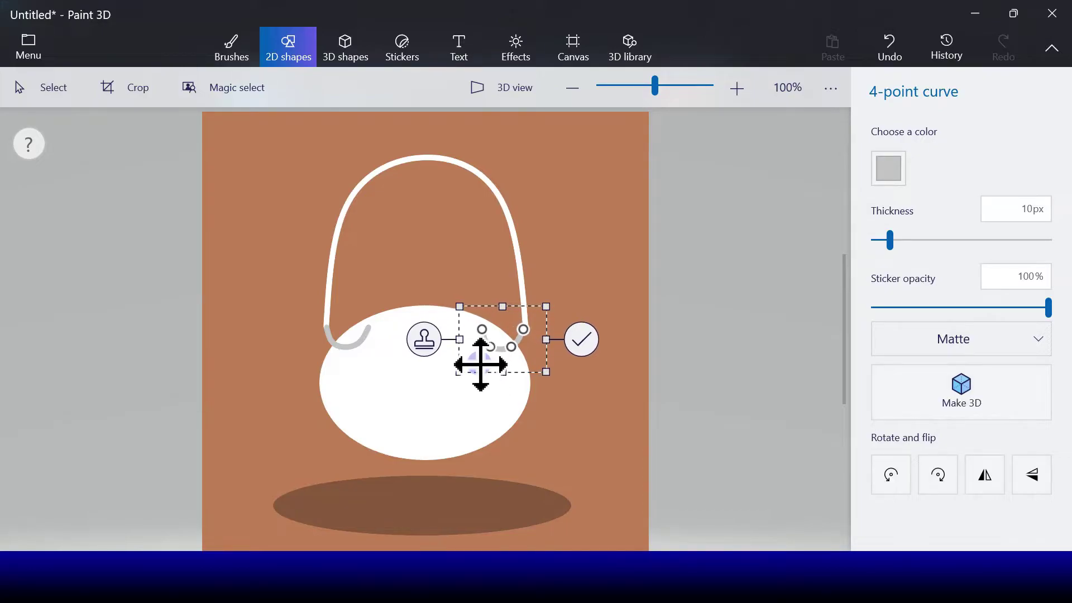
{"action": "left_click_drag", "start_coordinate": [512, 349], "coordinate": [516, 347]}
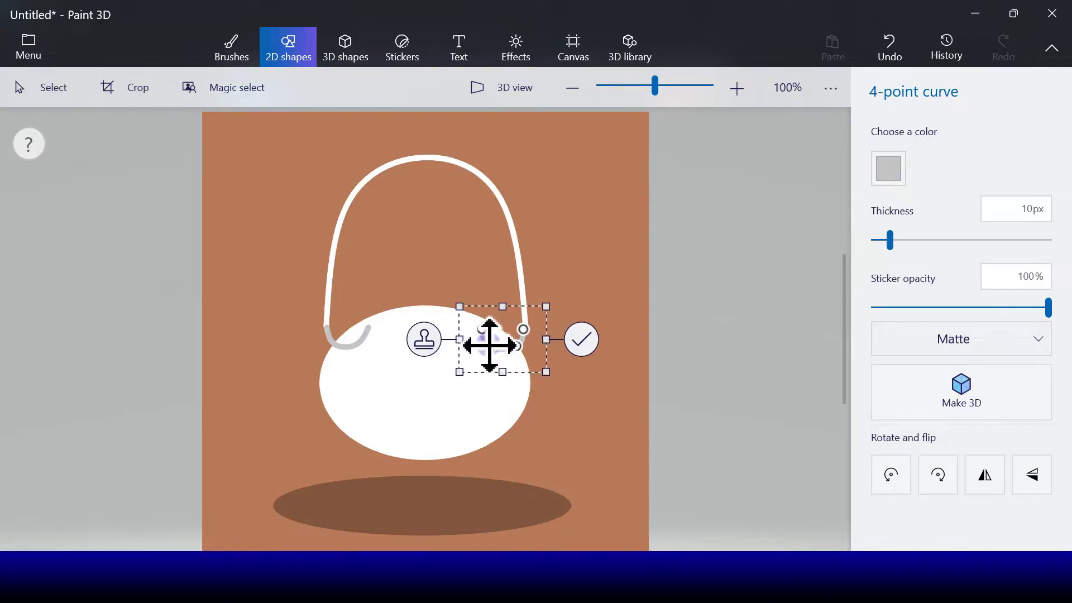
{"action": "left_click_drag", "start_coordinate": [489, 349], "coordinate": [459, 334]}
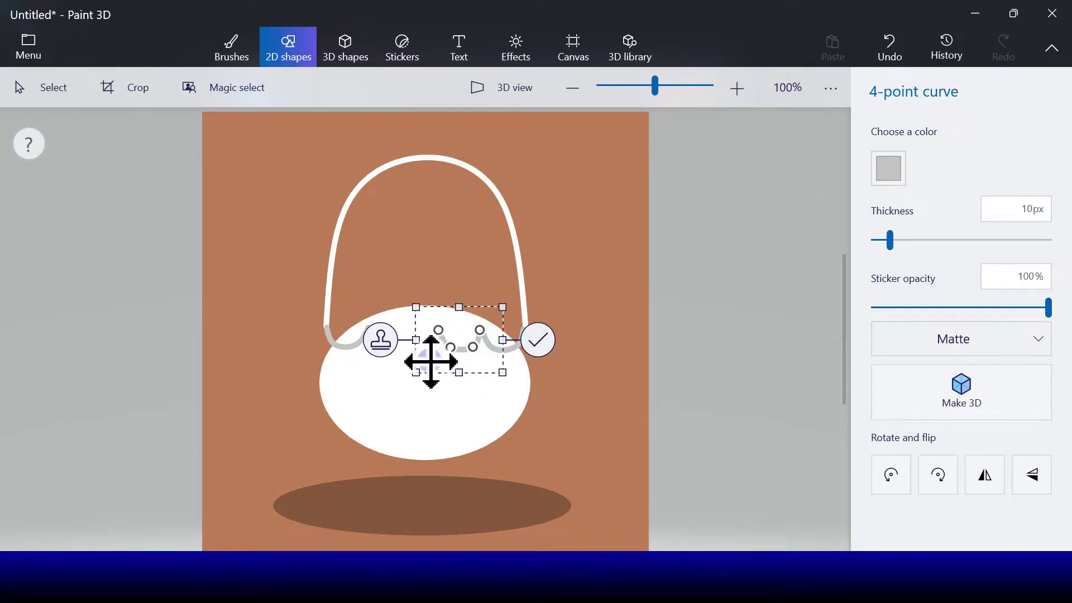
Step: Place another scallop copy beside the leftmost one and a narrower one in the central gap to complete the feather edge
{"action": "left_click", "coordinate": [386, 346]}
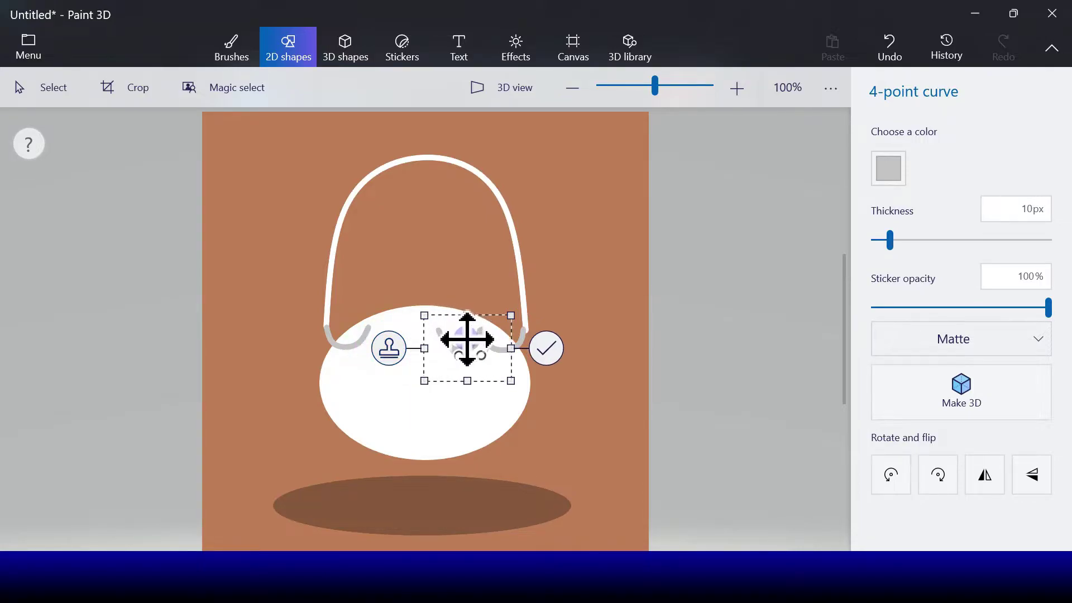
{"action": "left_click_drag", "start_coordinate": [467, 340], "coordinate": [389, 330]}
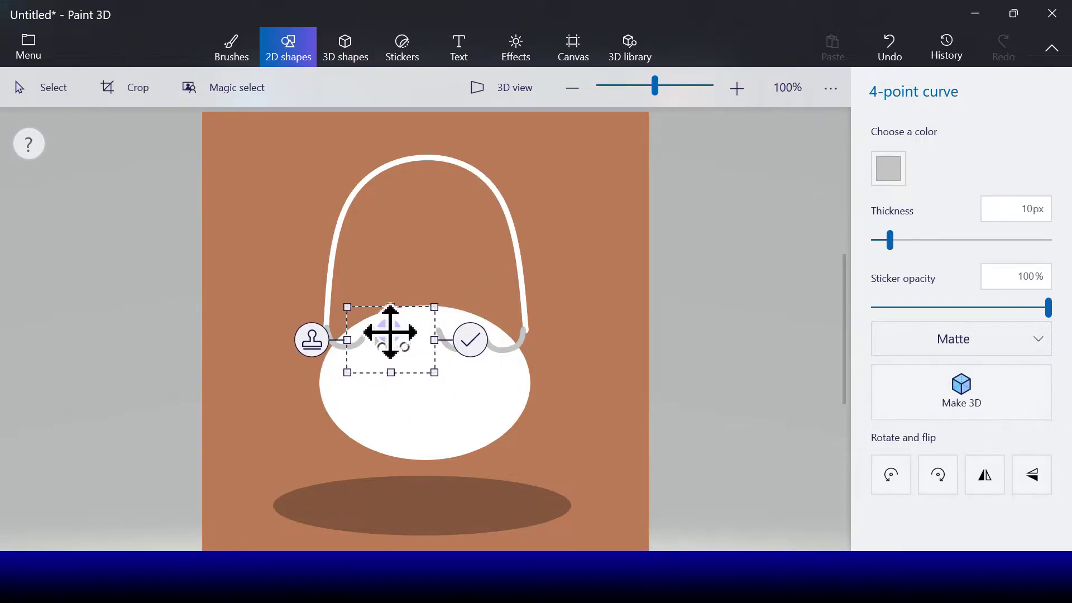
{"action": "left_click", "coordinate": [312, 341]}
{"action": "left_click_drag", "start_coordinate": [394, 338], "coordinate": [460, 343]}
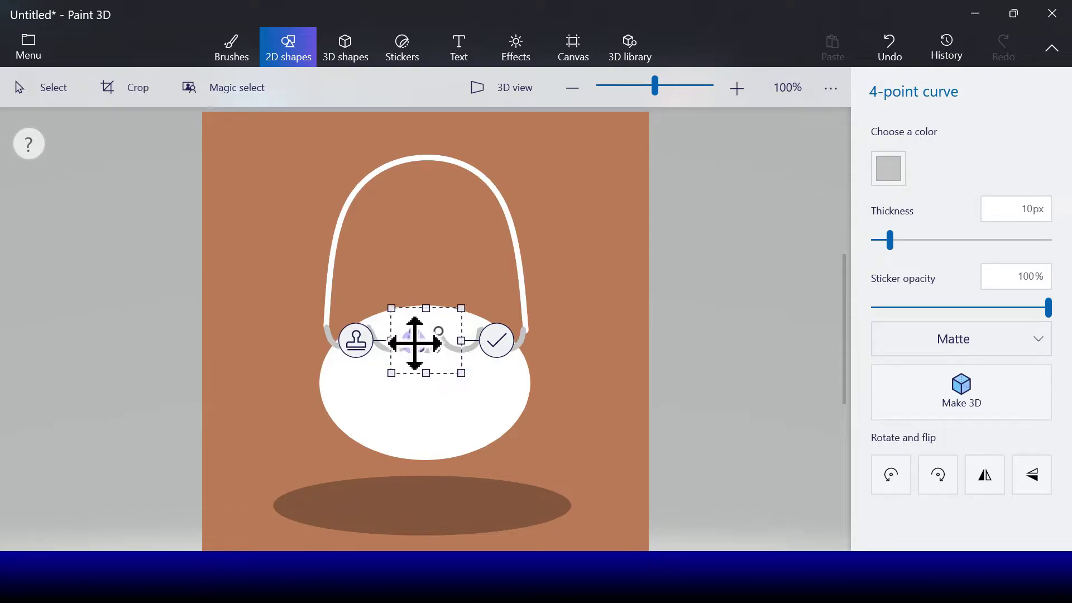
{"action": "left_click", "coordinate": [494, 342]}
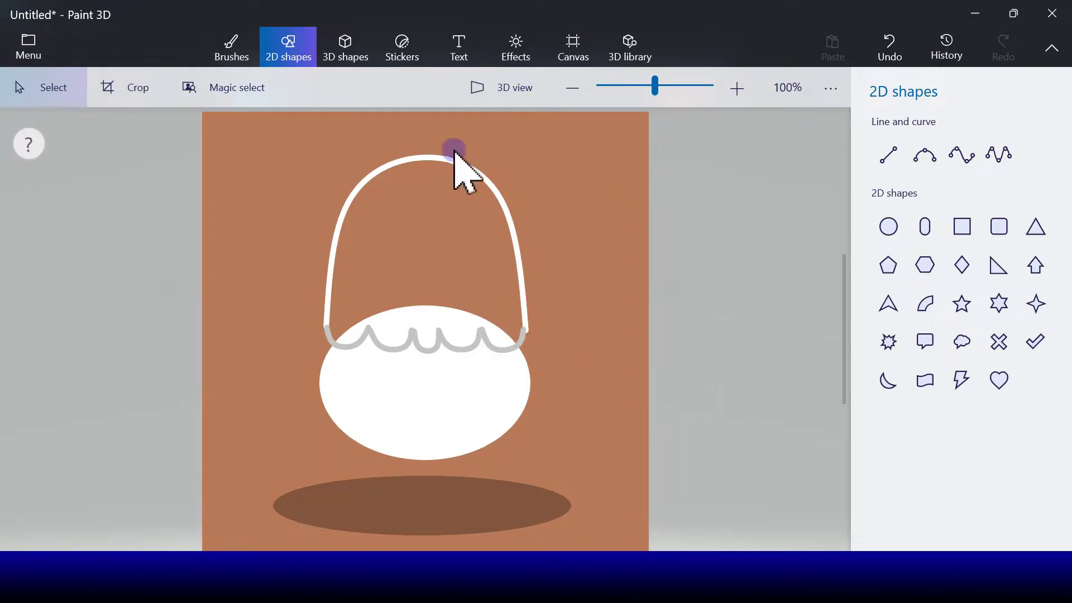
Step: Fill the inside of the head outline with white
{"action": "left_click", "coordinate": [235, 55]}
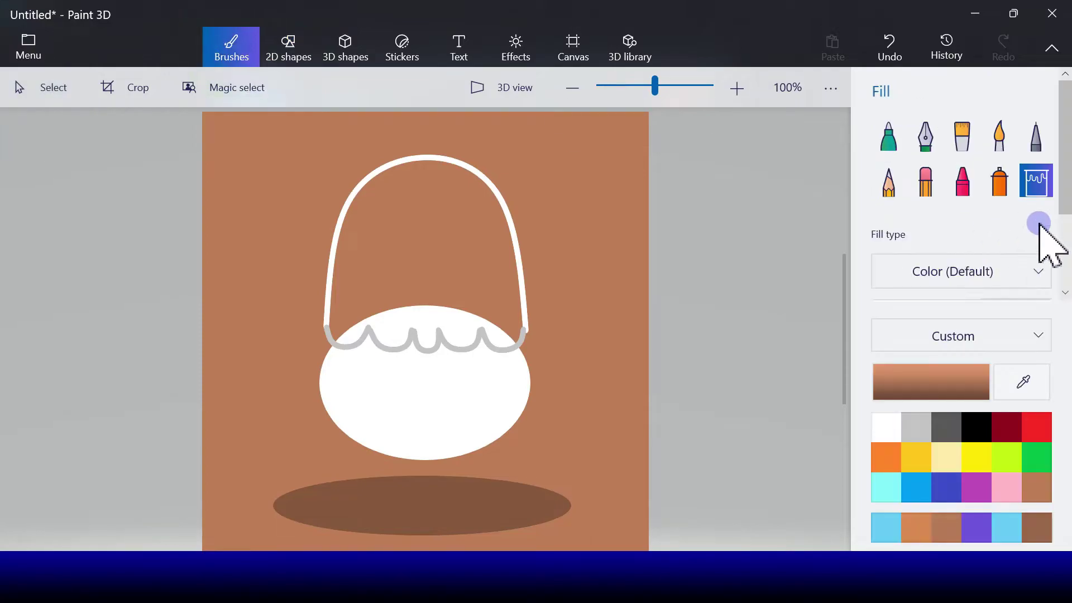
{"action": "left_click", "coordinate": [887, 428]}
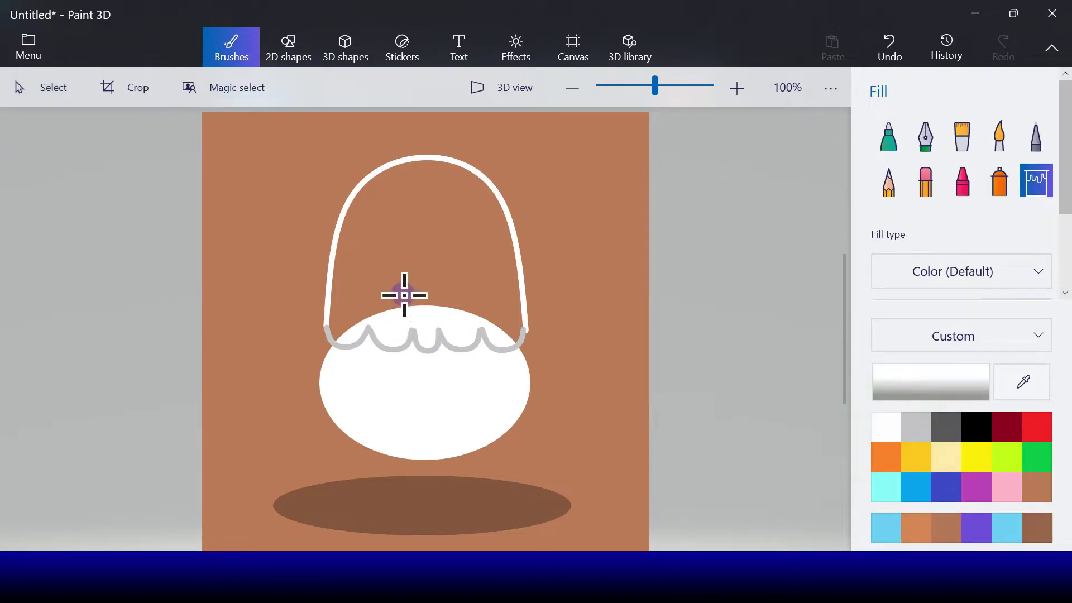
{"action": "left_click", "coordinate": [420, 260]}
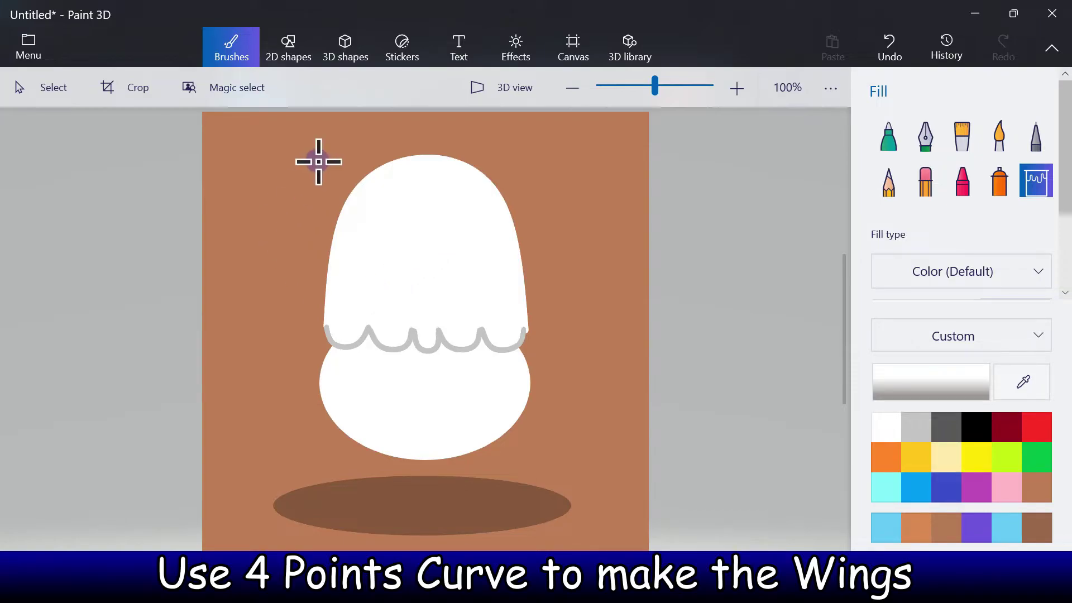
Step: Draw the left wing as a light gray 4-point curve bulging outward from the head's lower left corner down beside the body
{"action": "left_click", "coordinate": [294, 59]}
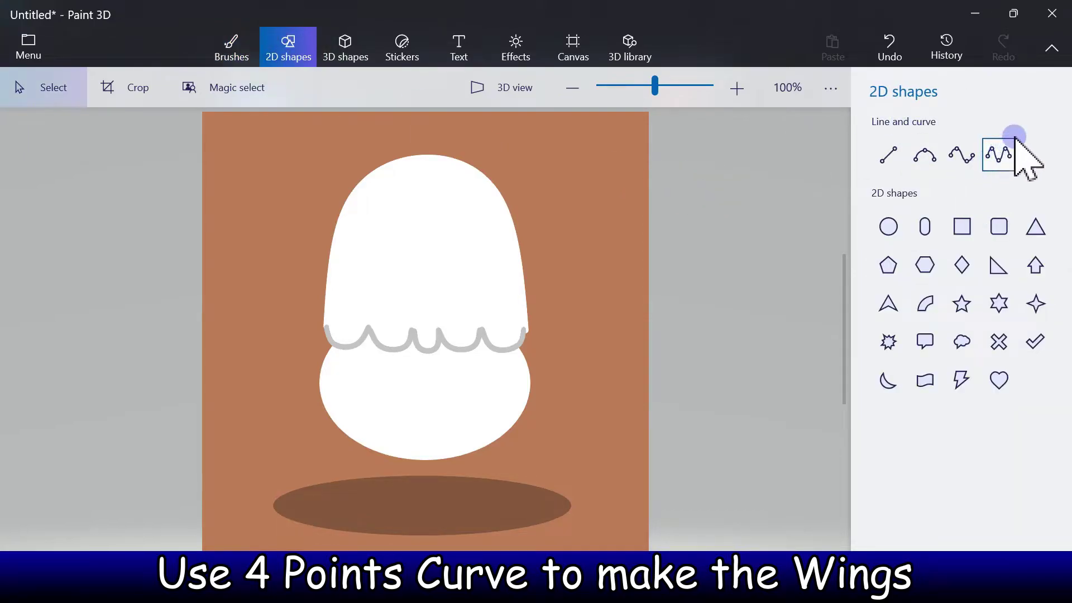
{"action": "left_click", "coordinate": [965, 153]}
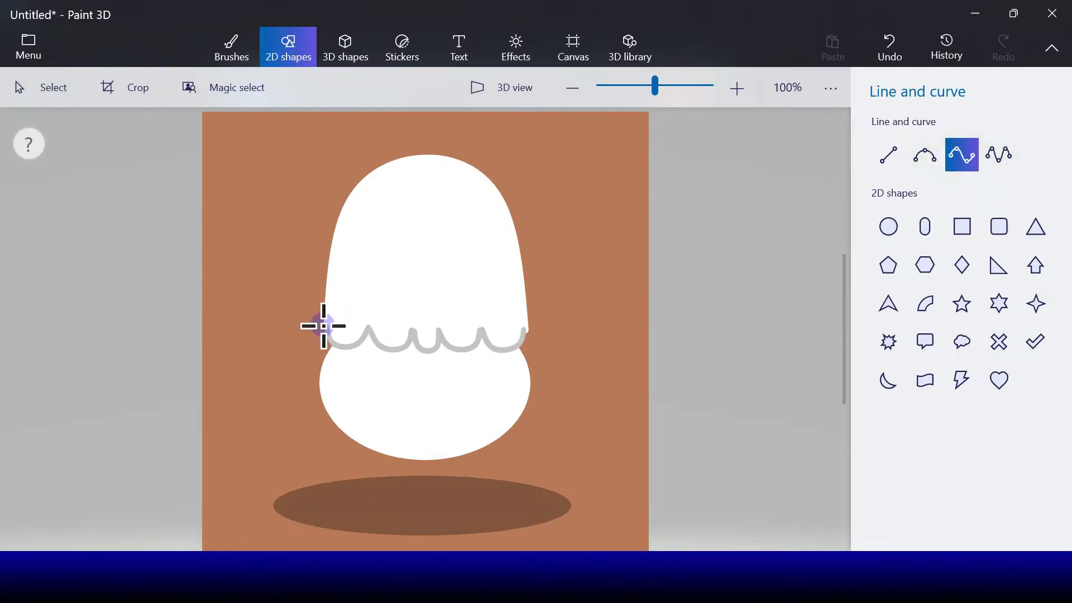
{"action": "mouse_move", "coordinate": [322, 326]}
{"action": "left_mouse_down"}
{"action": "mouse_move", "coordinate": [273, 449]}
{"action": "mouse_move", "coordinate": [276, 430]}
{"action": "left_mouse_up"}
{"action": "left_click_drag", "start_coordinate": [306, 361], "coordinate": [278, 343]}
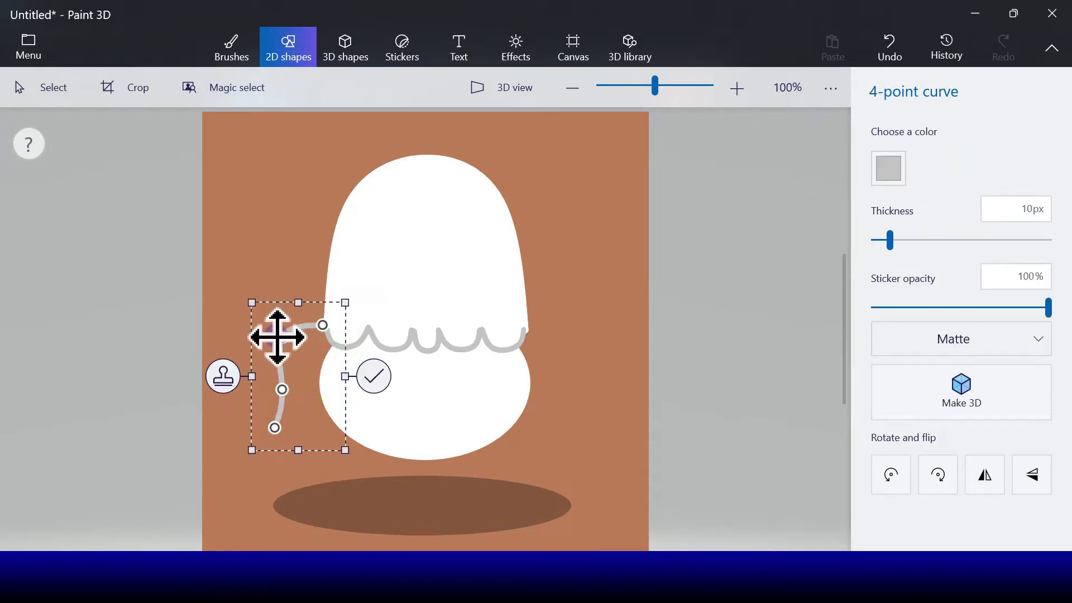
{"action": "left_click_drag", "start_coordinate": [282, 389], "coordinate": [254, 387]}
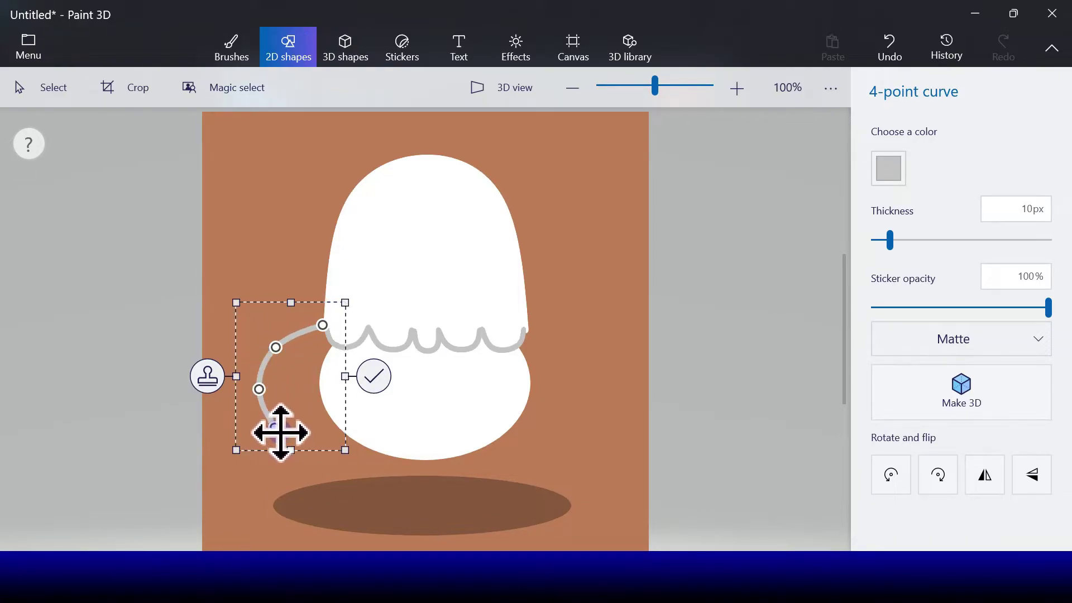
{"action": "left_click_drag", "start_coordinate": [273, 429], "coordinate": [283, 436]}
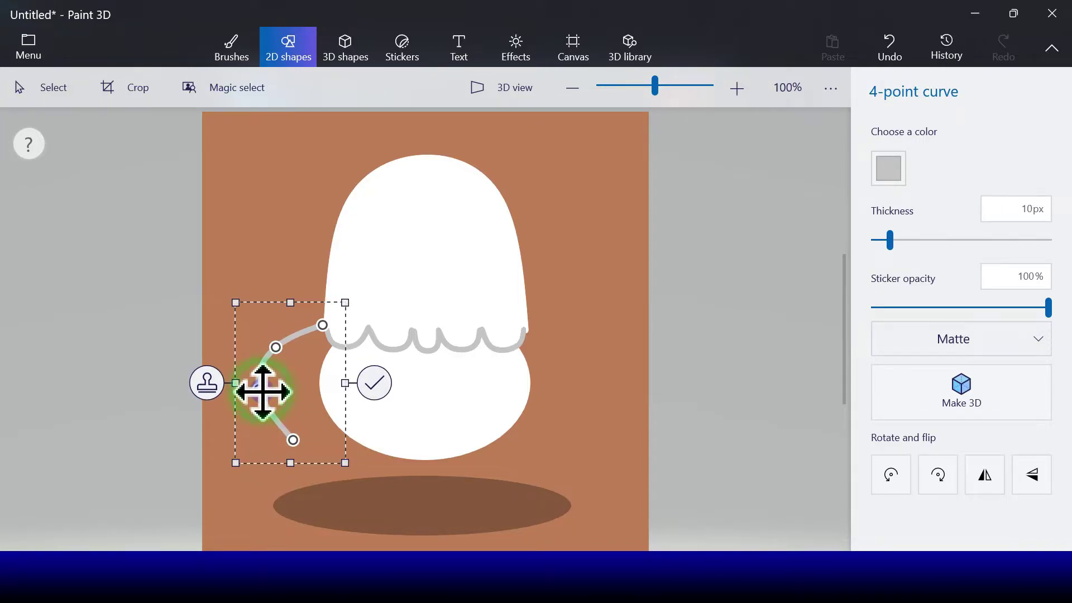
{"action": "left_click_drag", "start_coordinate": [262, 403], "coordinate": [247, 396]}
Step: Duplicate the left wing curve, flip the copy horizontally and attach it to the head's lower right corner as the right wing
{"action": "left_click", "coordinate": [208, 383]}
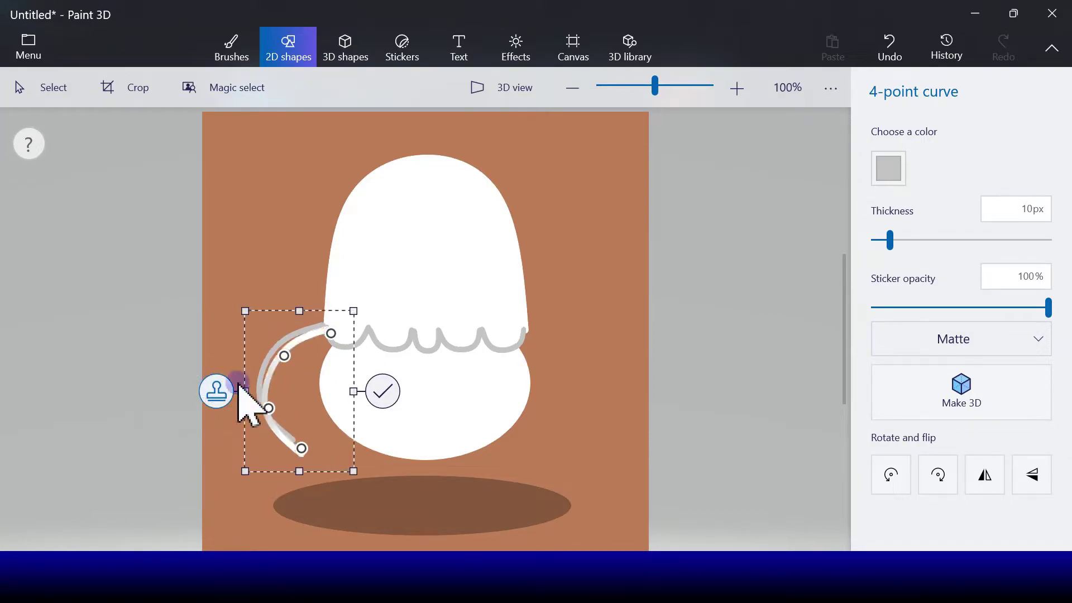
{"action": "left_click_drag", "start_coordinate": [292, 383], "coordinate": [488, 380]}
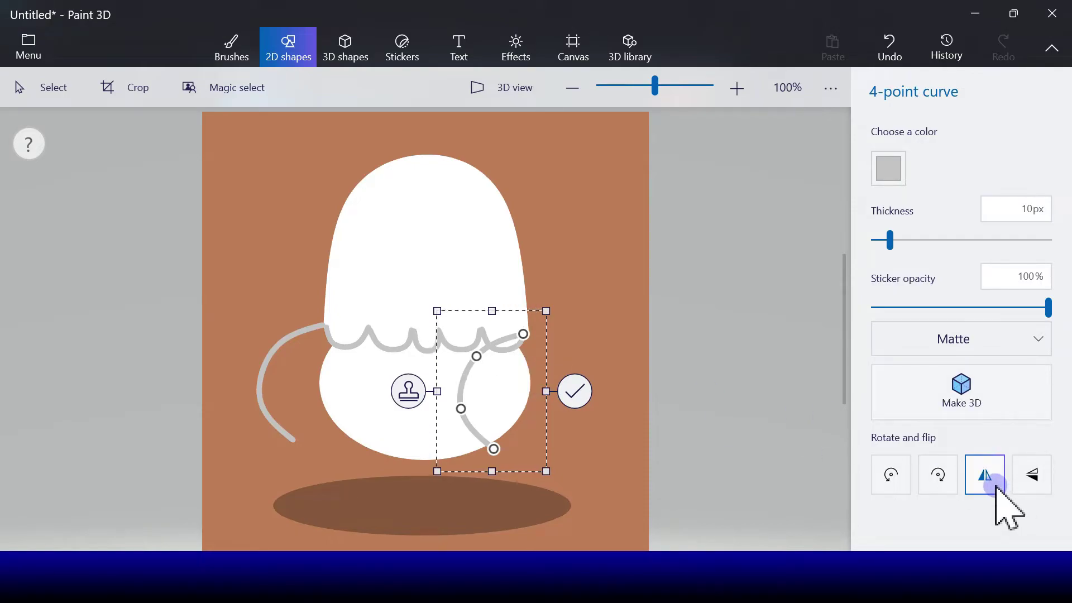
{"action": "left_click", "coordinate": [978, 479]}
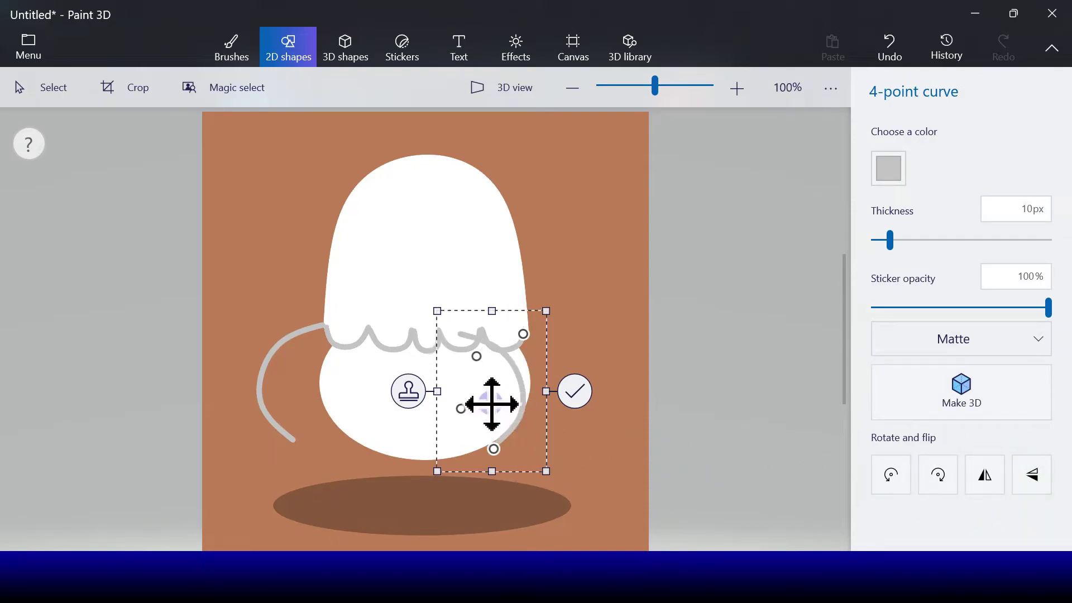
{"action": "left_click_drag", "start_coordinate": [502, 402], "coordinate": [555, 397]}
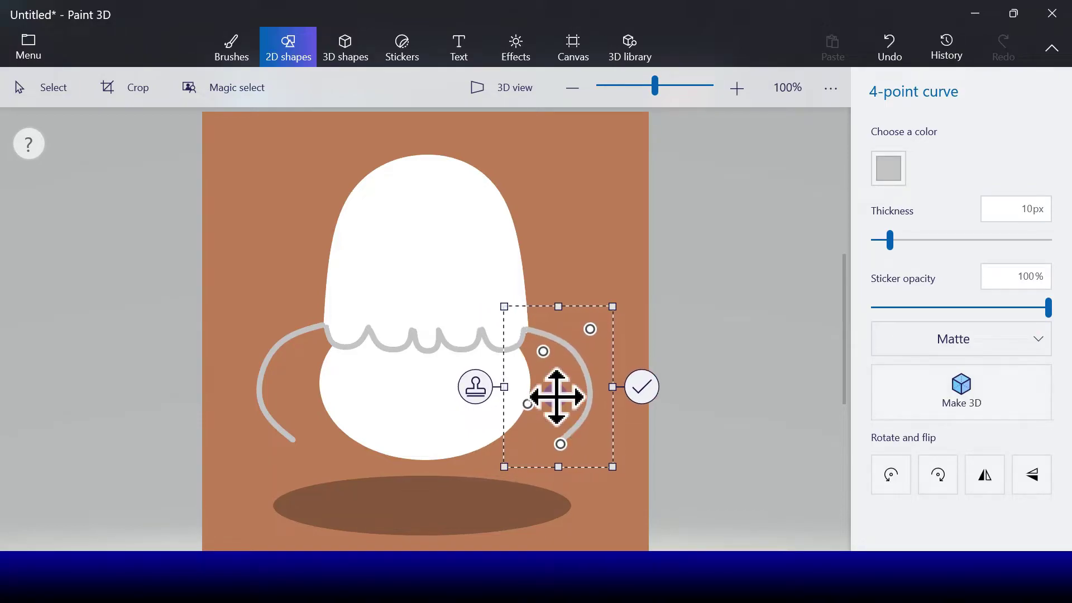
{"action": "left_click", "coordinate": [647, 395]}
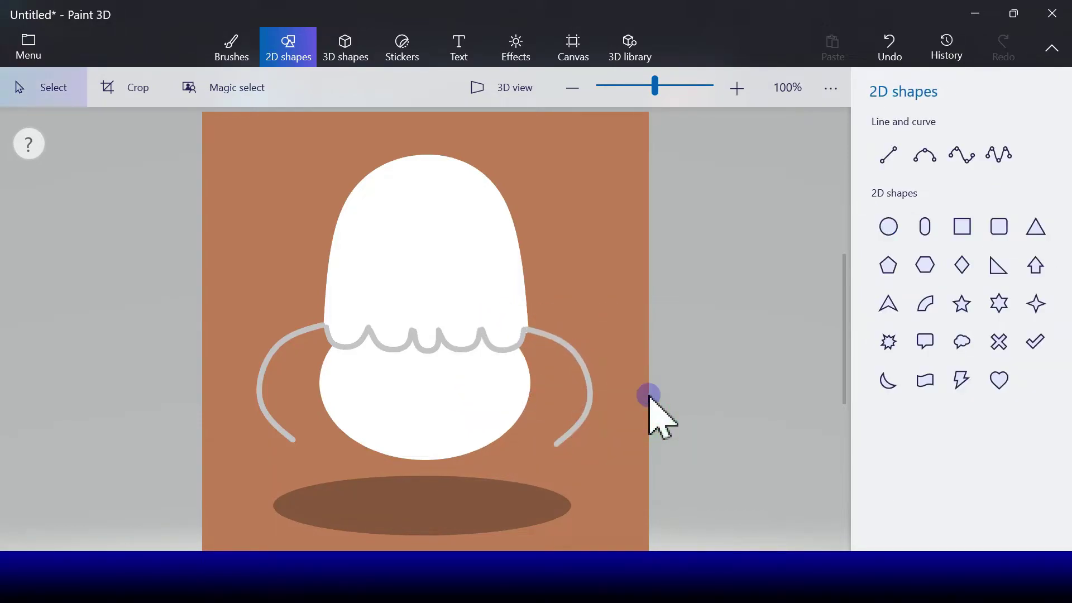
Step: Draw a small 4-point curve hooking upward from the lower end of the left wing as a feather tip
{"action": "left_click", "coordinate": [935, 163]}
{"action": "left_click", "coordinate": [960, 157]}
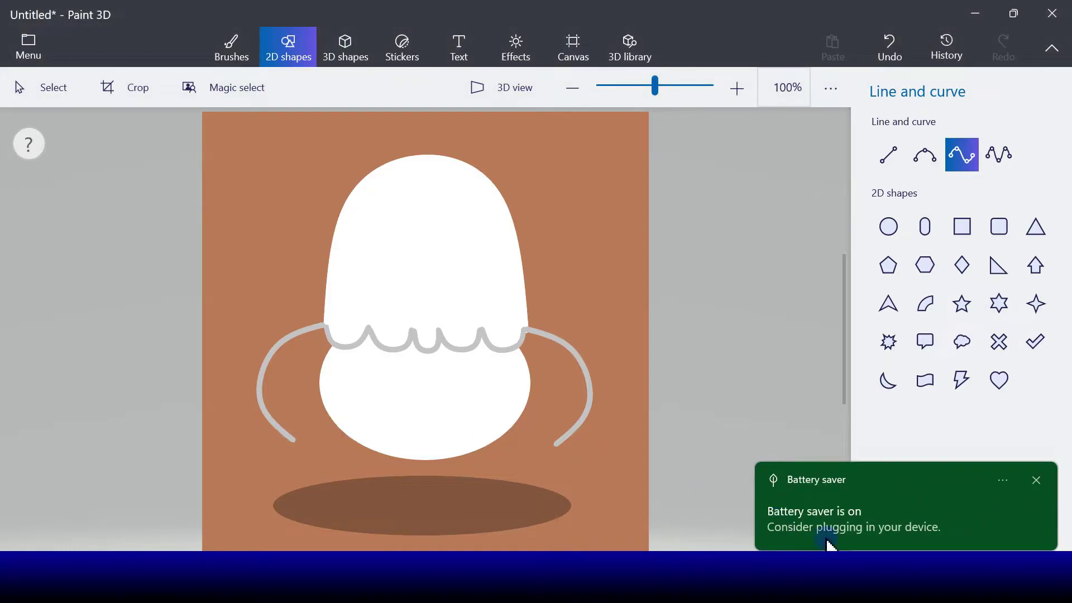
{"action": "left_click", "coordinate": [1035, 479]}
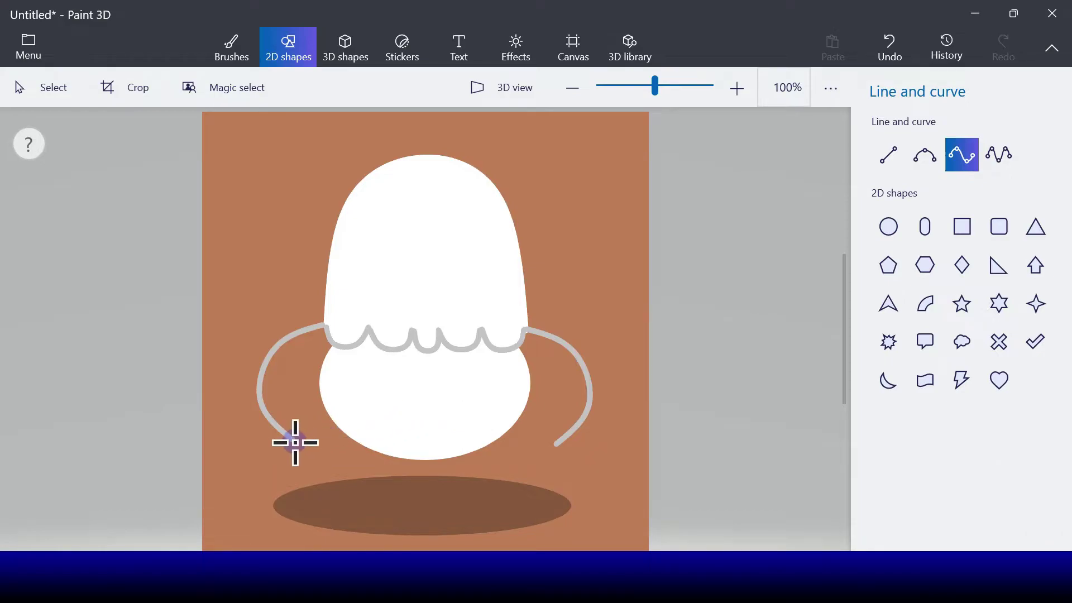
{"action": "left_click_drag", "start_coordinate": [295, 442], "coordinate": [312, 439]}
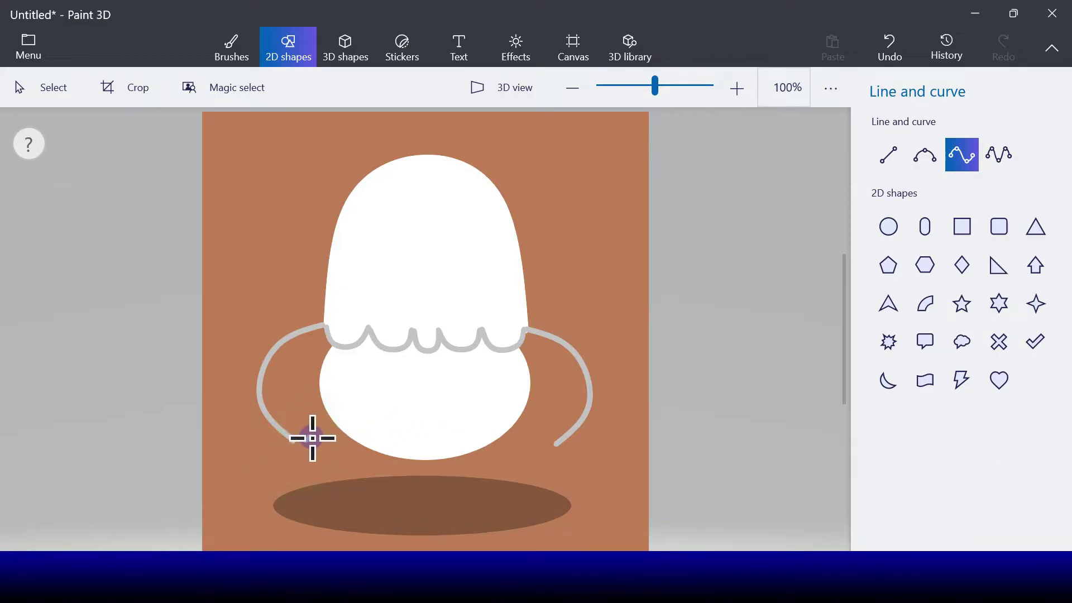
{"action": "left_click", "coordinate": [322, 435]}
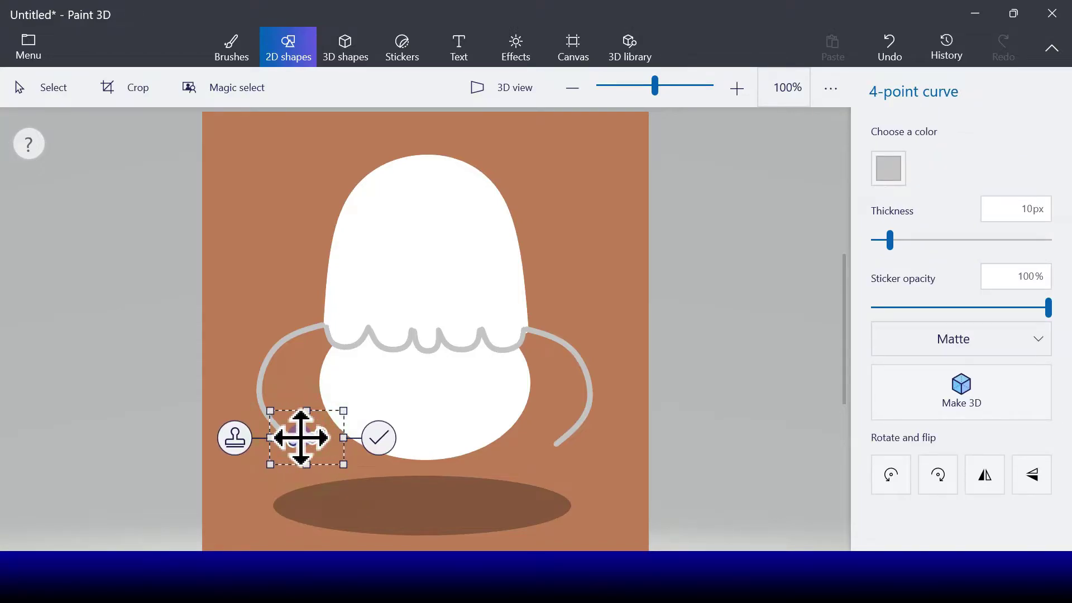
{"action": "left_click_drag", "start_coordinate": [301, 439], "coordinate": [304, 445]}
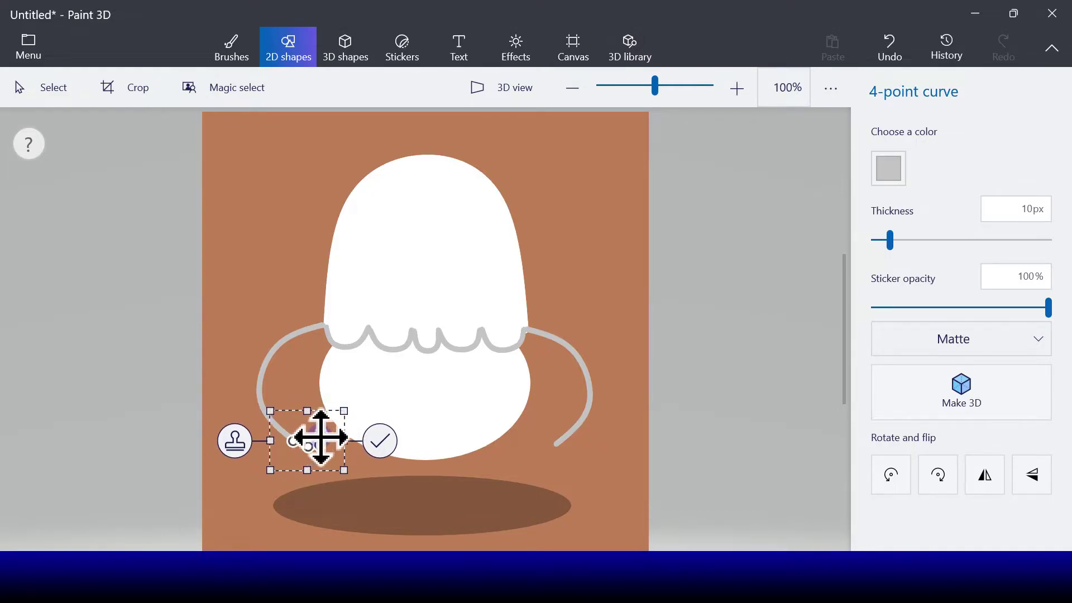
{"action": "mouse_move", "coordinate": [324, 437]}
{"action": "left_mouse_down"}
{"action": "mouse_move", "coordinate": [307, 428]}
{"action": "mouse_move", "coordinate": [313, 423]}
{"action": "left_mouse_up"}
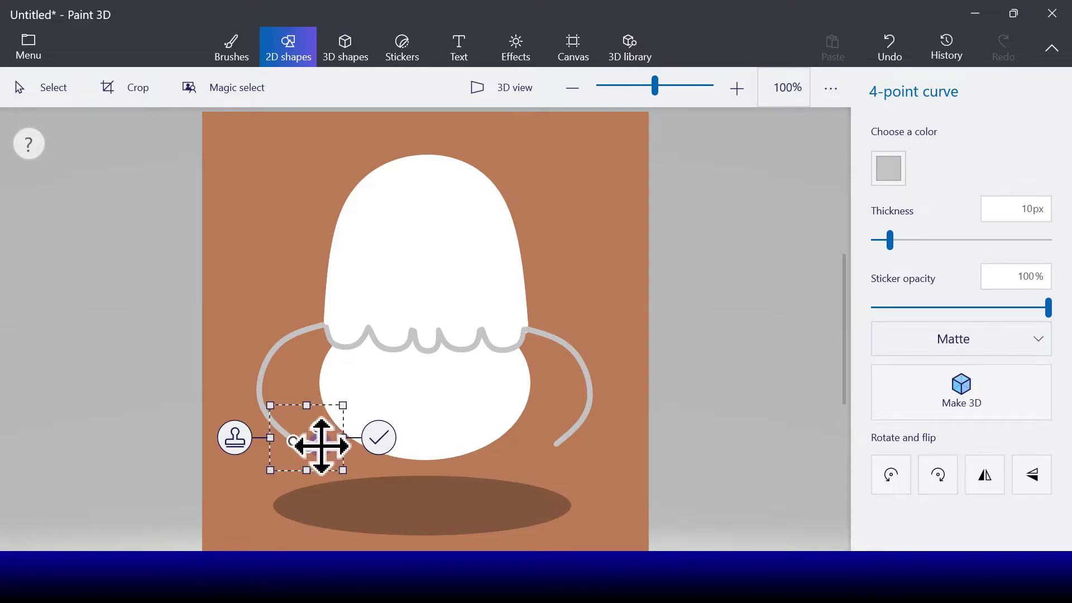
{"action": "left_click_drag", "start_coordinate": [320, 445], "coordinate": [316, 438]}
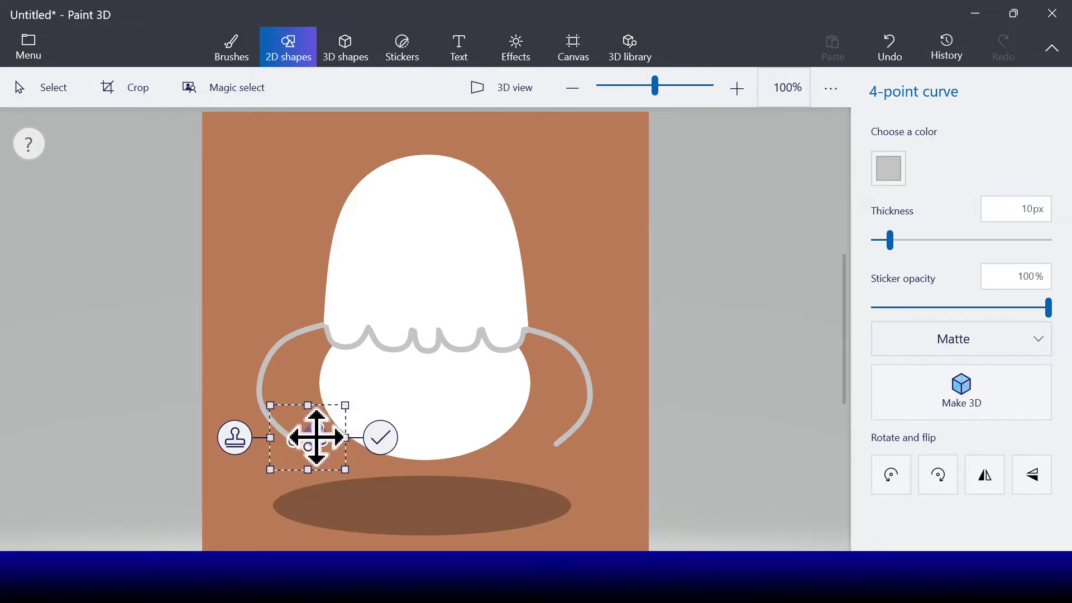
{"action": "left_click", "coordinate": [382, 438]}
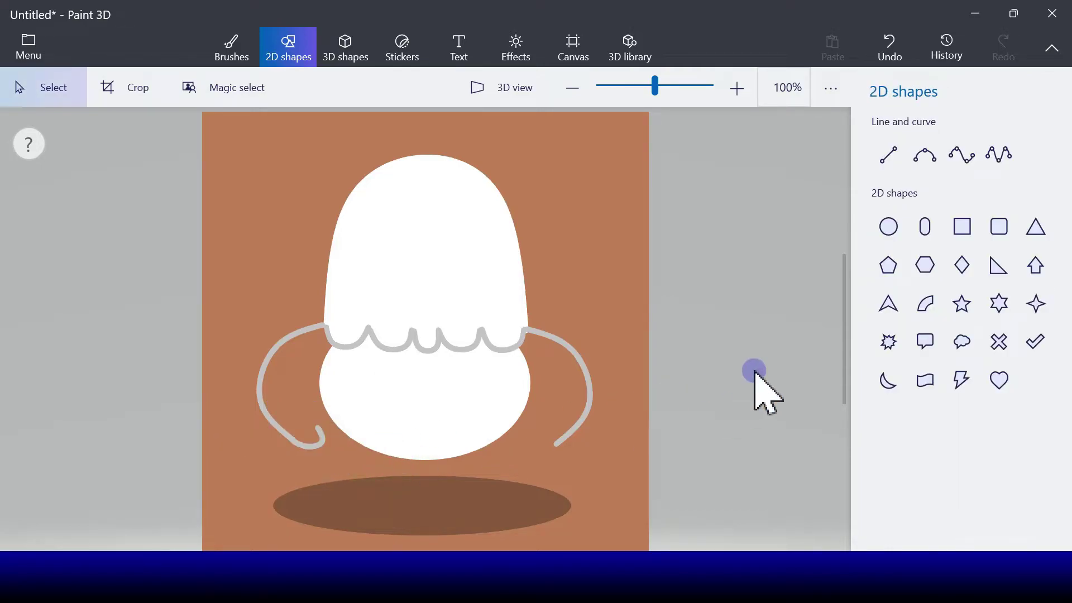
Step: Draw a small 4-point curve hooking upward from the lower end of the right wing as a feather tip
{"action": "left_click", "coordinate": [994, 161]}
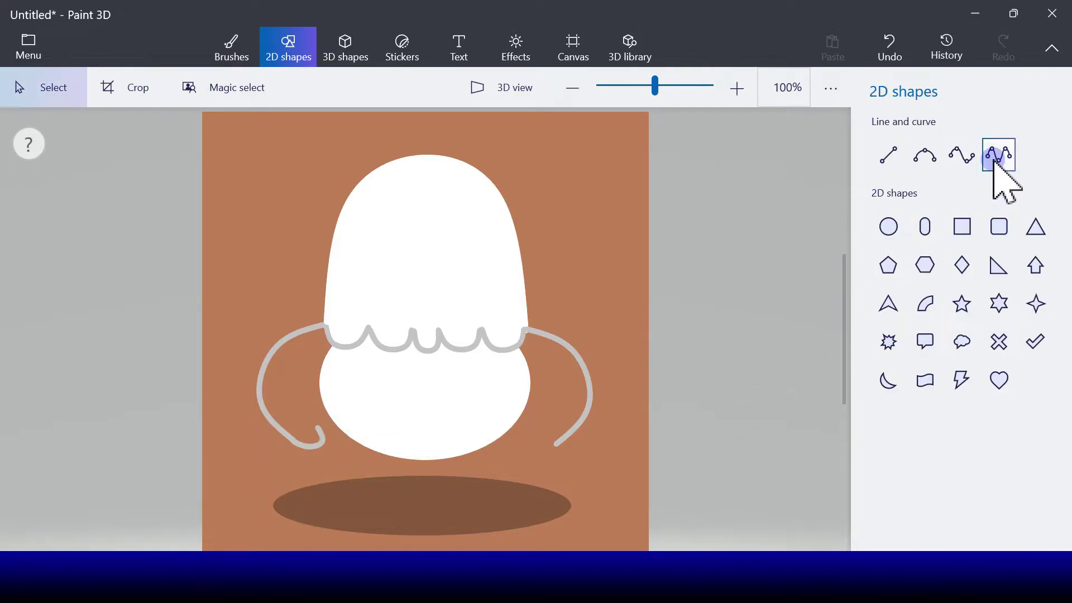
{"action": "left_click", "coordinate": [961, 156]}
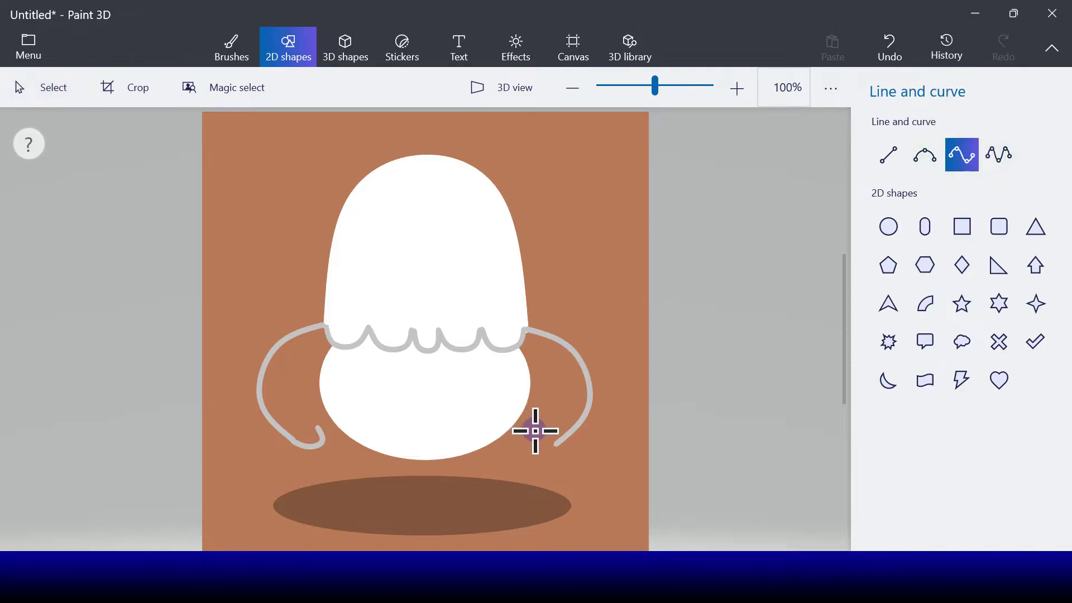
{"action": "mouse_move", "coordinate": [531, 434]}
{"action": "left_mouse_down"}
{"action": "mouse_move", "coordinate": [556, 443]}
{"action": "mouse_move", "coordinate": [526, 439]}
{"action": "mouse_move", "coordinate": [534, 446]}
{"action": "left_mouse_up"}
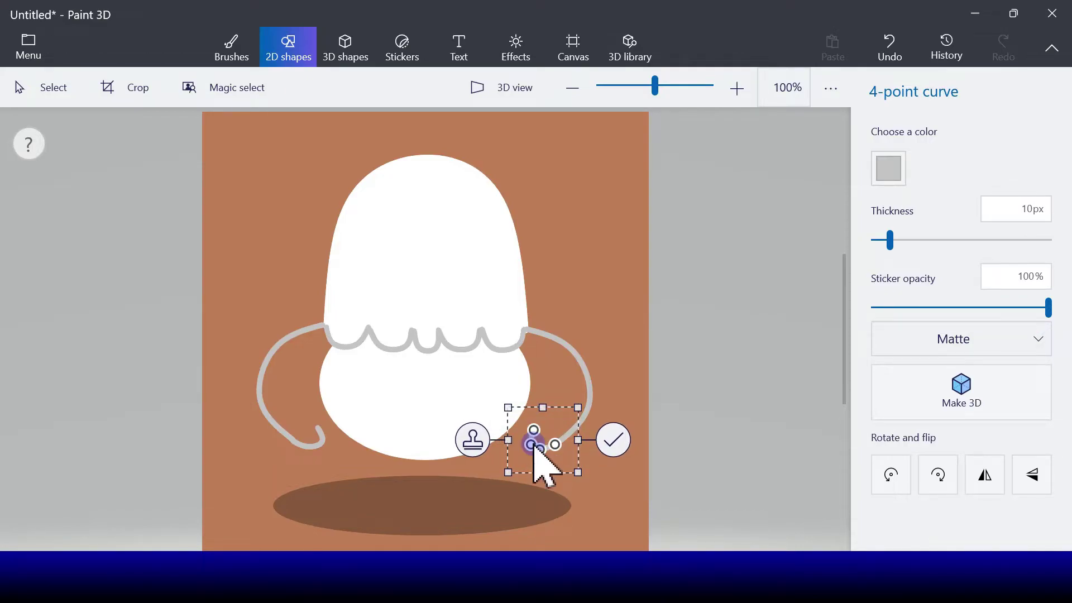
{"action": "left_click", "coordinate": [615, 442]}
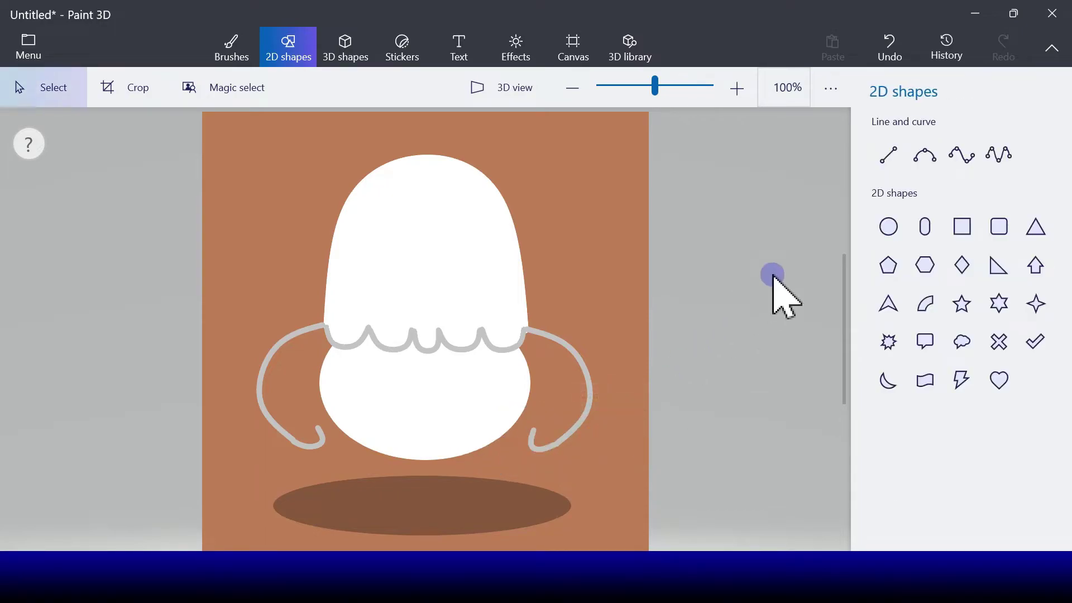
Step: Draw a small 3-point curve joining the left wing's hooked feather tip to the edge of the body
{"action": "left_click", "coordinate": [957, 156]}
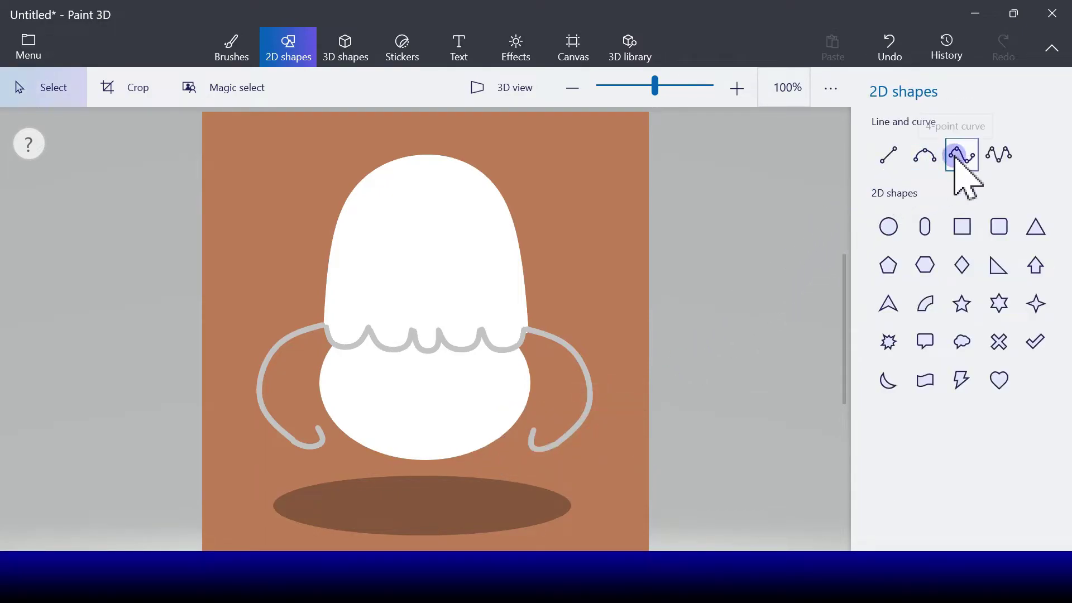
{"action": "left_click", "coordinate": [932, 162]}
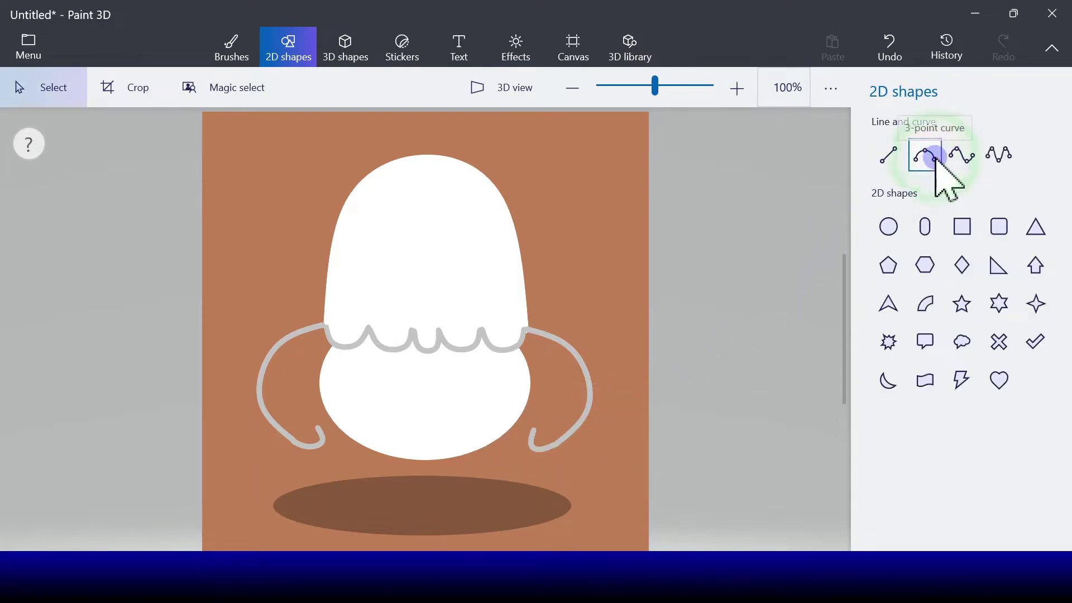
{"action": "left_click", "coordinate": [318, 428]}
{"action": "left_click_drag", "start_coordinate": [318, 429], "coordinate": [329, 423]}
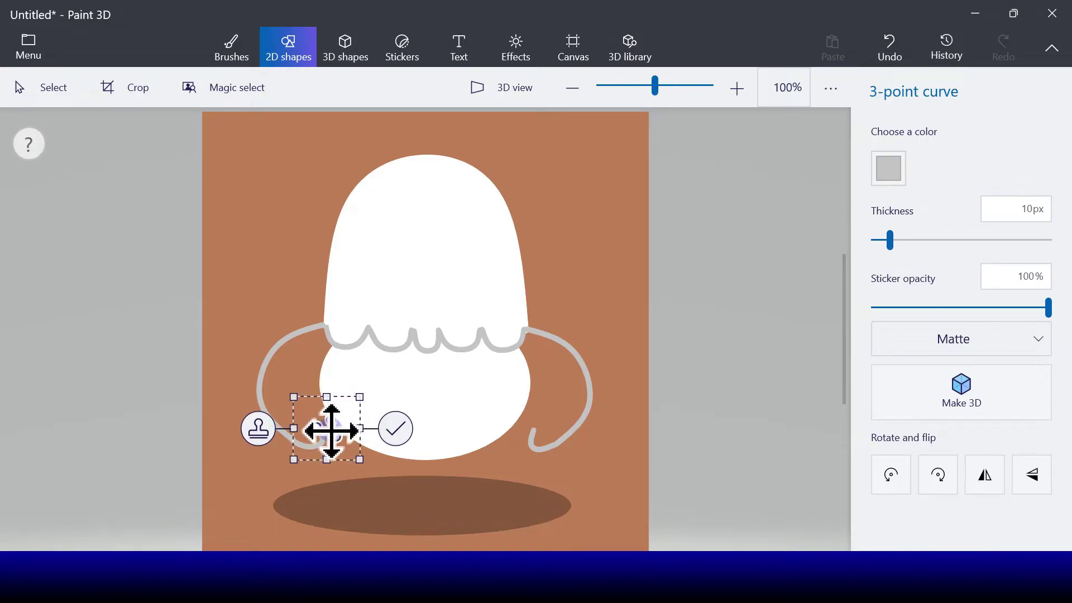
{"action": "left_click", "coordinate": [398, 428]}
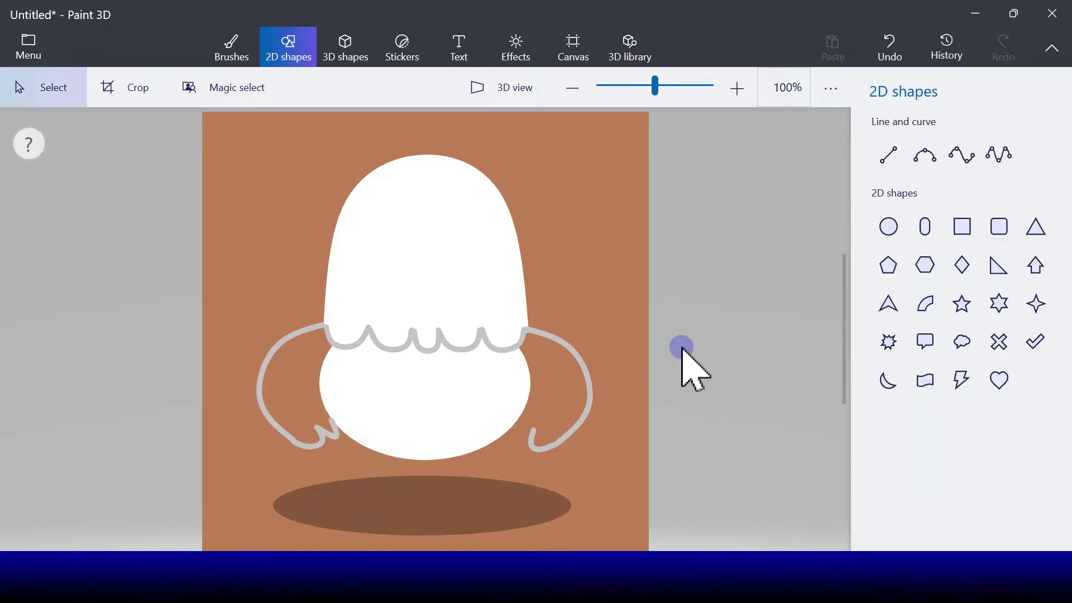
Step: Draw a small 3-point curve joining the right wing's hooked feather tip to the edge of the body
{"action": "left_click", "coordinate": [925, 156]}
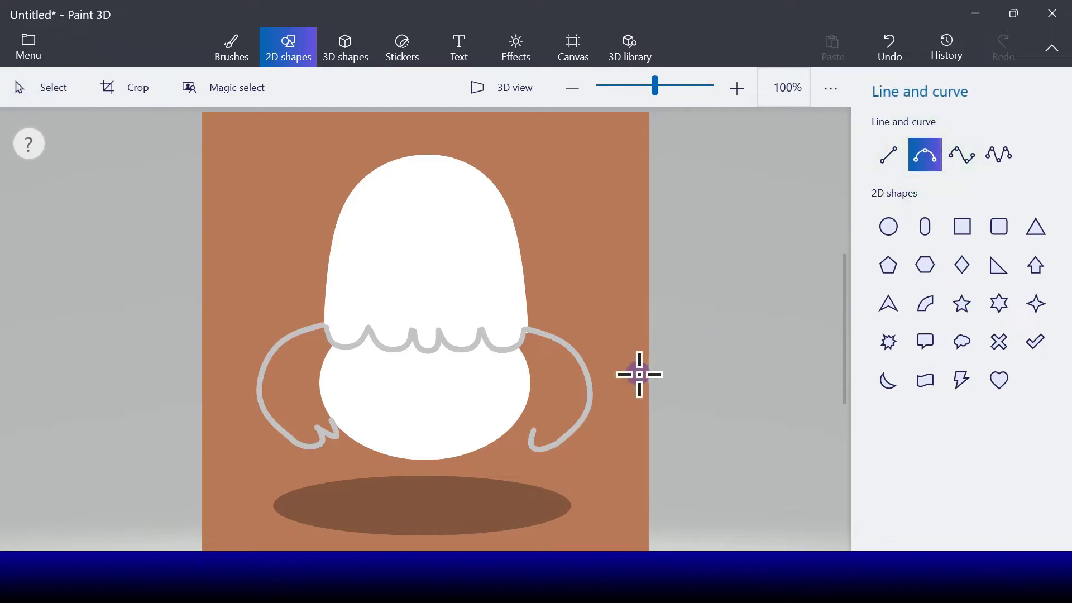
{"action": "mouse_move", "coordinate": [514, 425]}
{"action": "left_mouse_down"}
{"action": "mouse_move", "coordinate": [533, 430]}
{"action": "mouse_move", "coordinate": [511, 437]}
{"action": "left_mouse_up"}
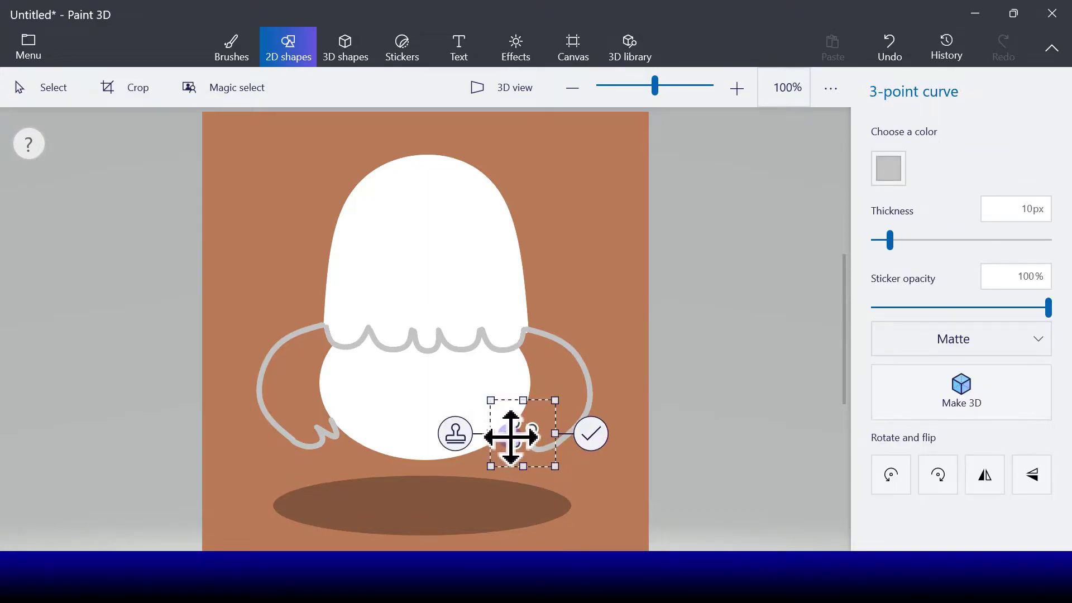
{"action": "left_click", "coordinate": [592, 433]}
Step: Fill the inside of both wings with light grey
{"action": "left_click", "coordinate": [232, 47]}
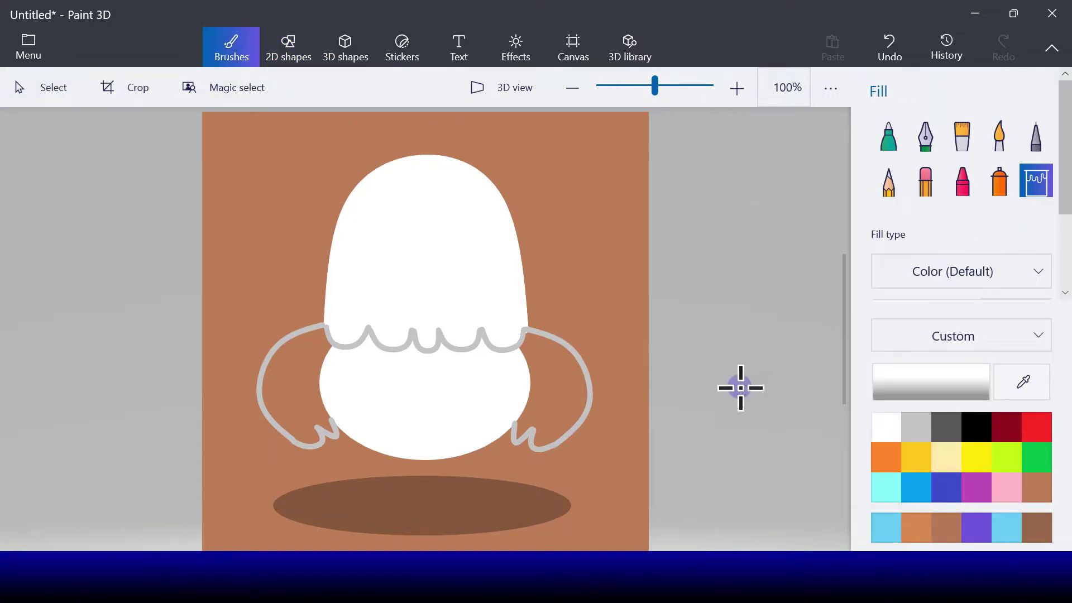
{"action": "left_click", "coordinate": [916, 427]}
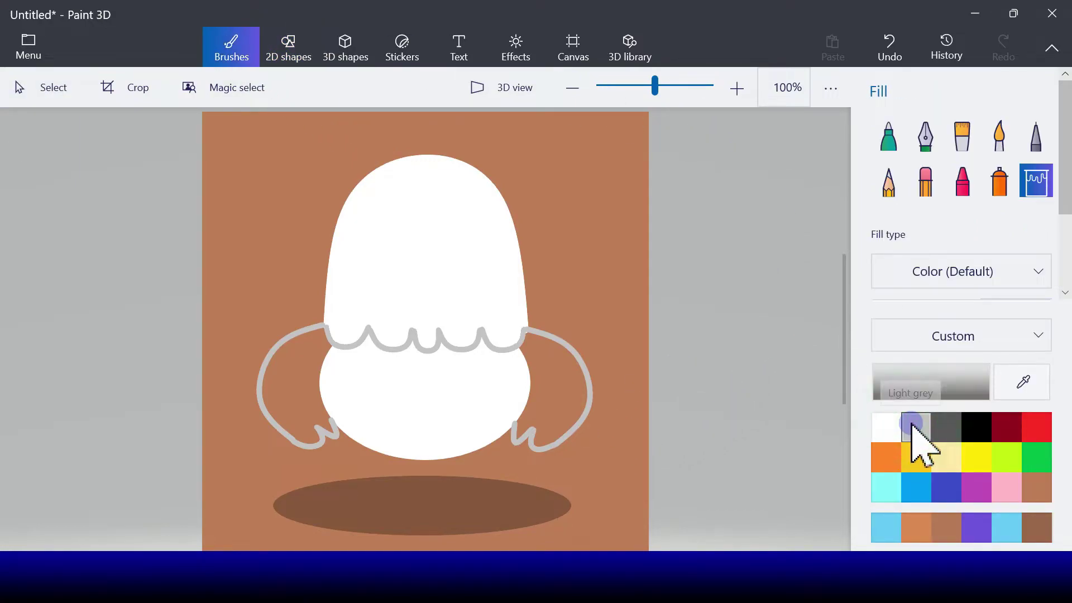
{"action": "left_click", "coordinate": [538, 386]}
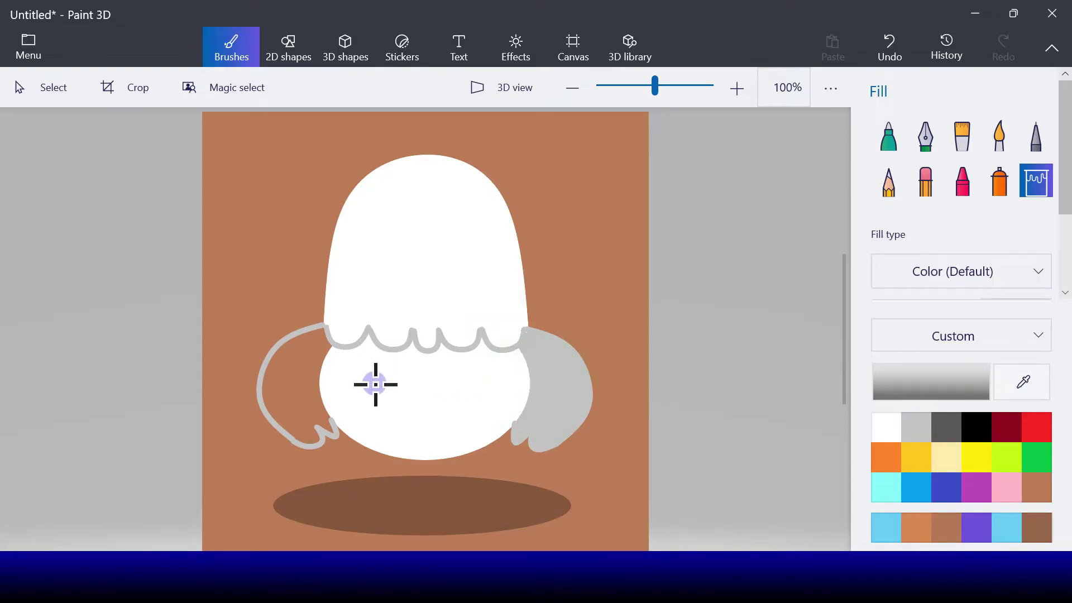
{"action": "left_click", "coordinate": [298, 377]}
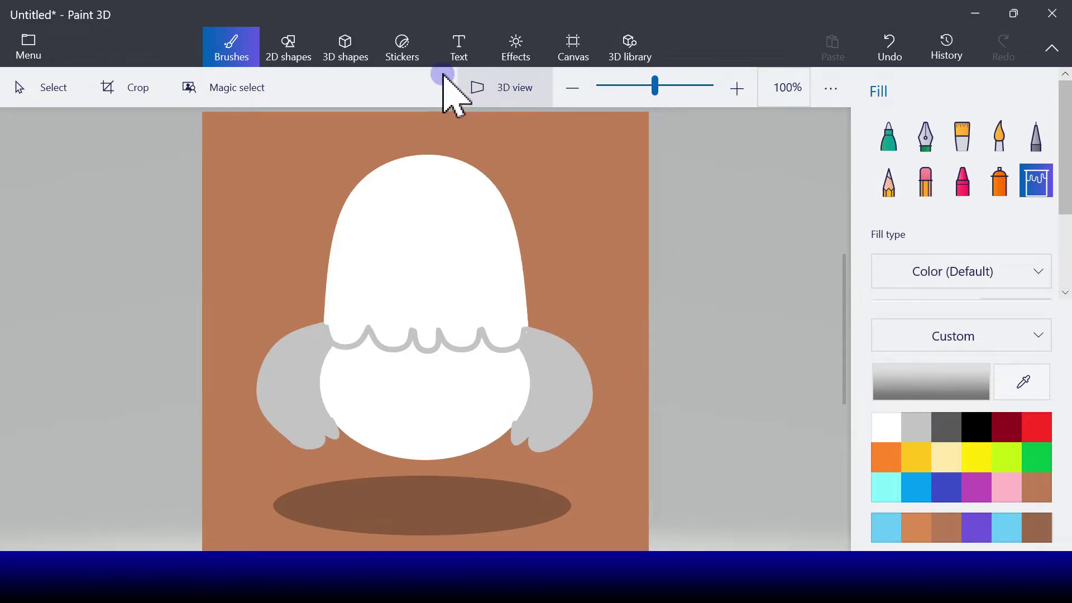
Step: Draw a red 5-point curve with two upright peaks on top of the head as the comb's outline
{"action": "left_click", "coordinate": [301, 62]}
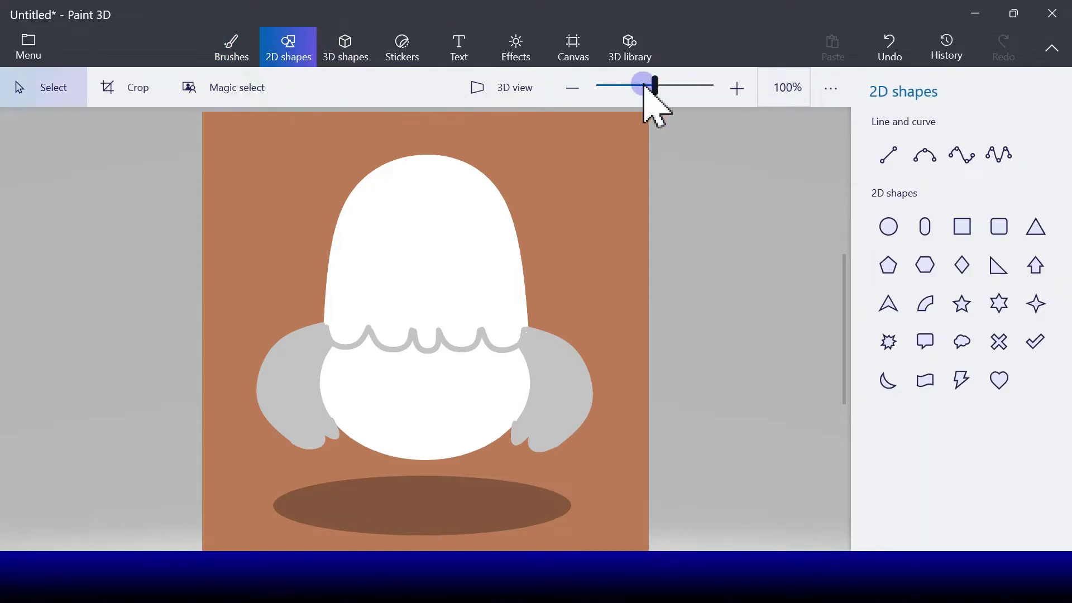
{"action": "left_click", "coordinate": [1003, 158]}
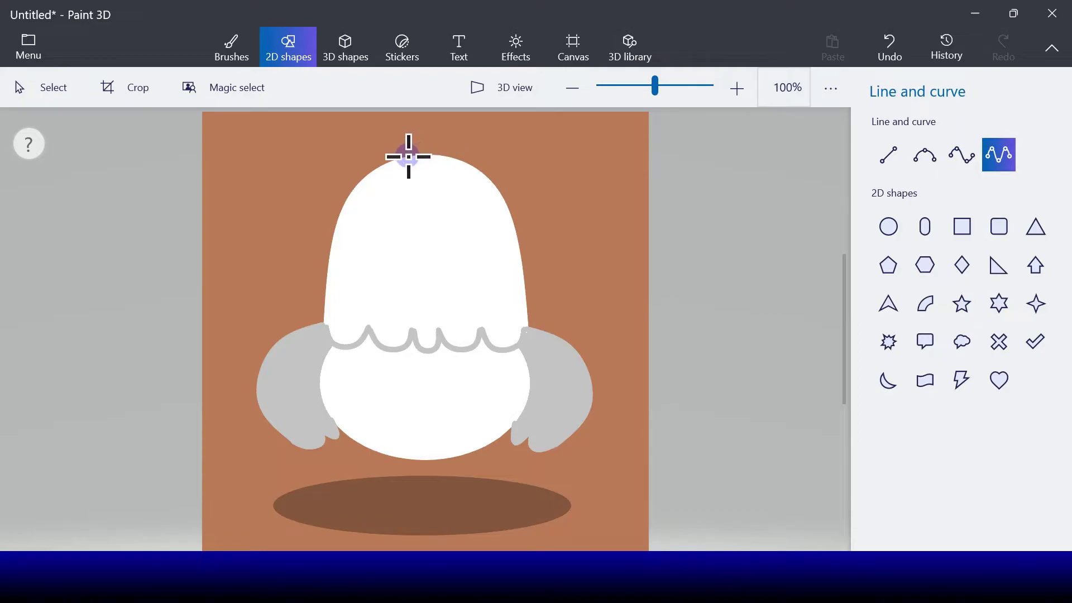
{"action": "left_click", "coordinate": [456, 159]}
{"action": "left_click", "coordinate": [885, 167]}
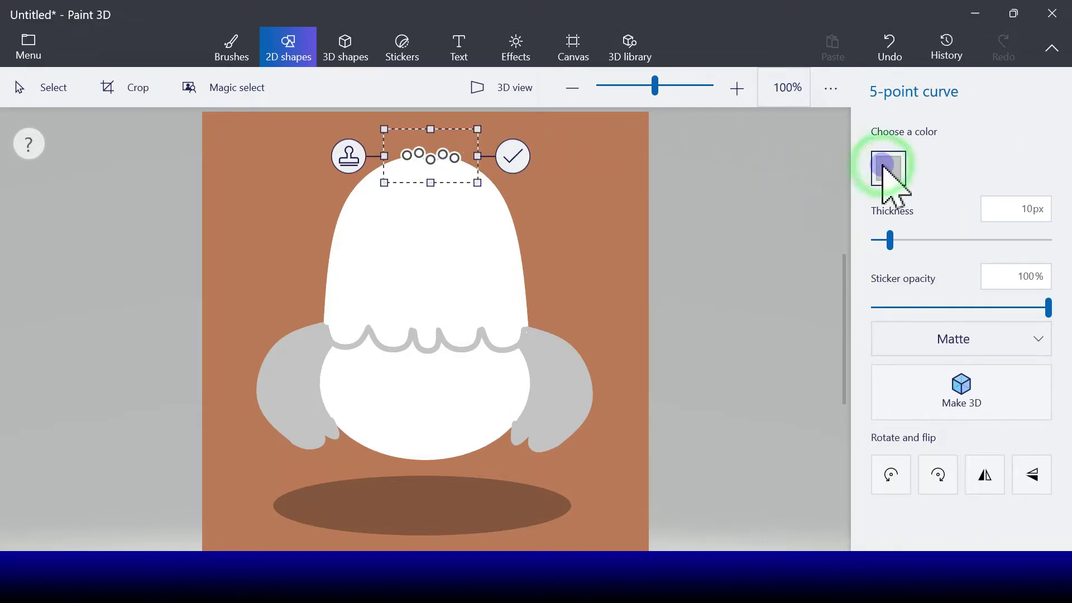
{"action": "left_click", "coordinate": [961, 234]}
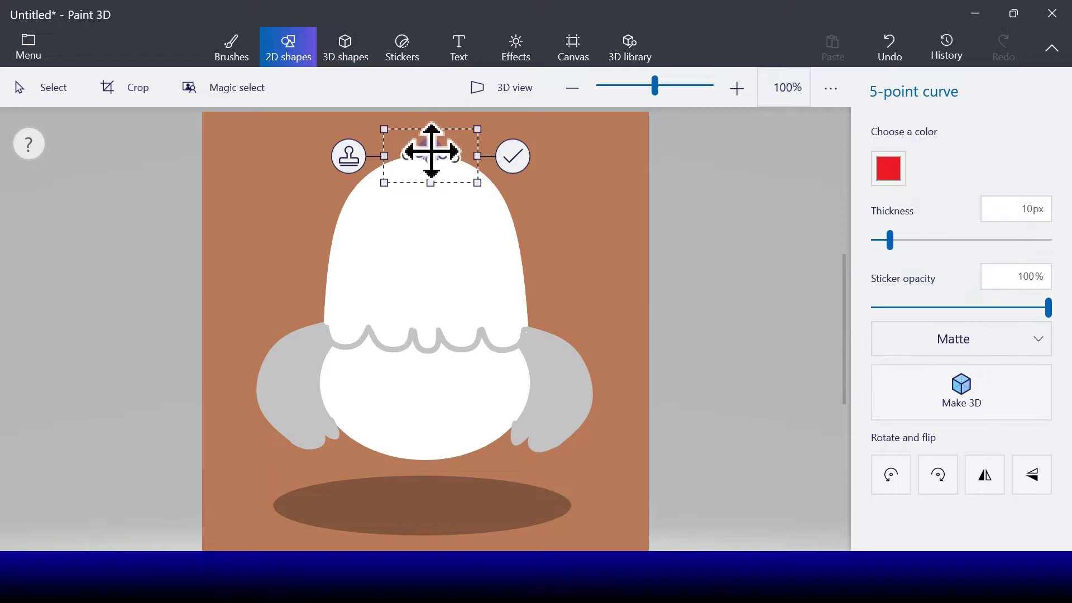
{"action": "left_click_drag", "start_coordinate": [416, 115], "coordinate": [412, 112]}
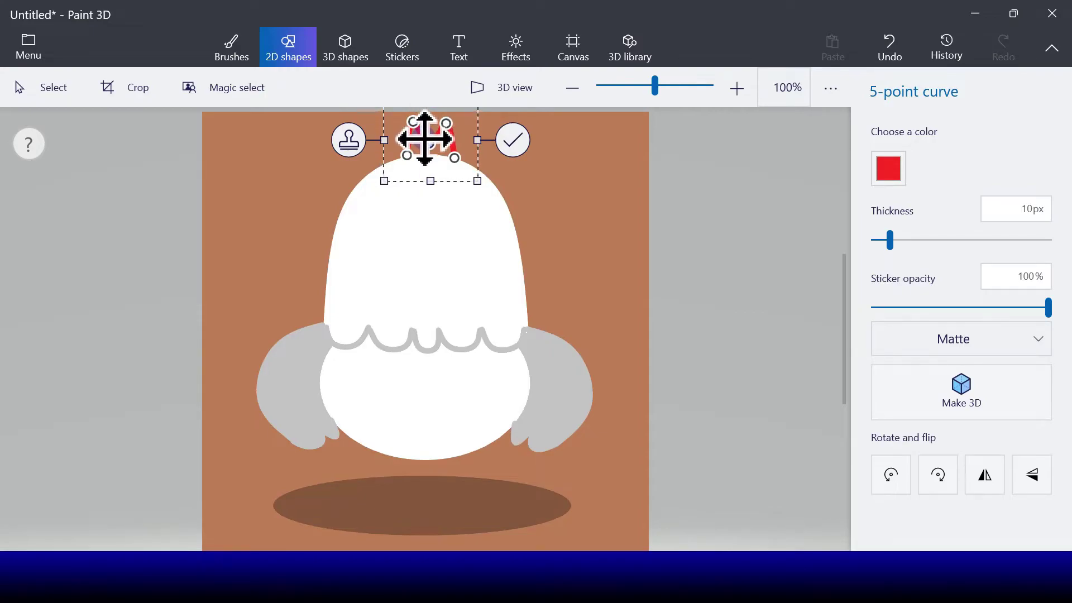
{"action": "left_click_drag", "start_coordinate": [457, 158], "coordinate": [444, 150]}
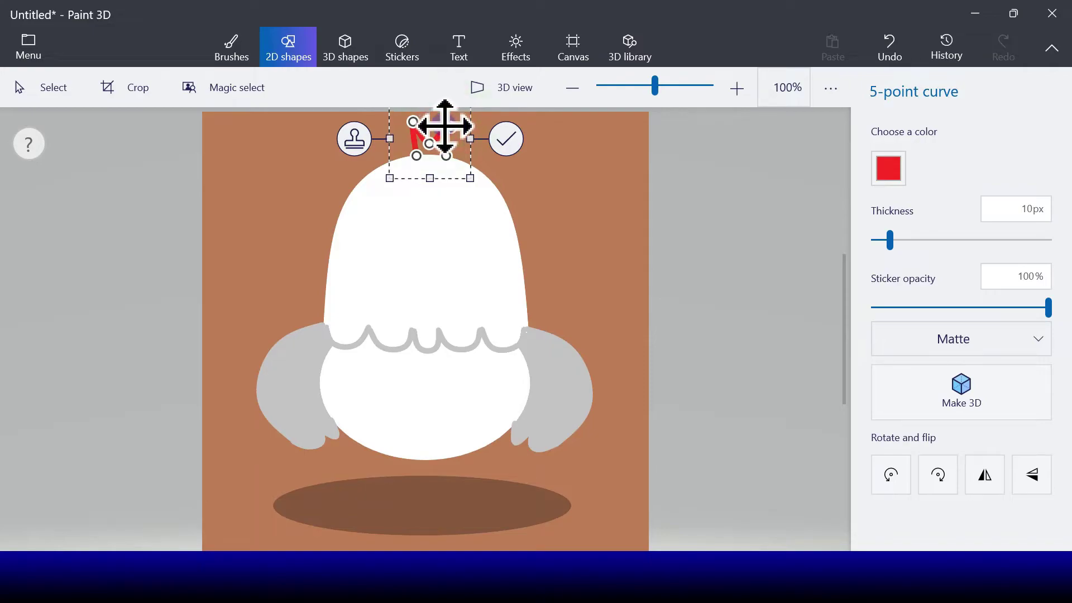
{"action": "left_click", "coordinate": [509, 139]}
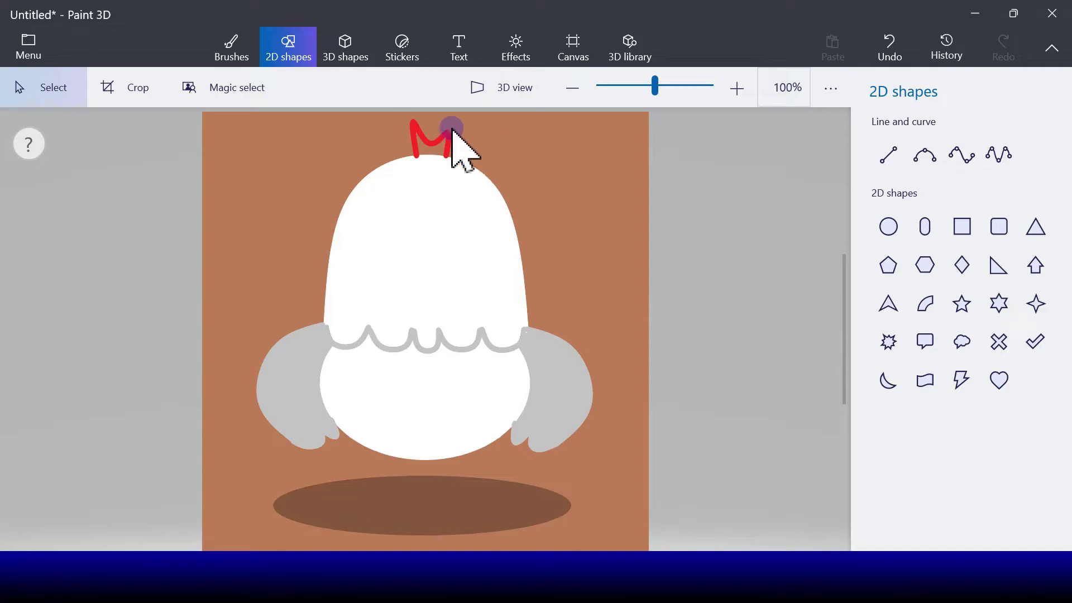
Step: Fill the inside of the comb with red
{"action": "left_click", "coordinate": [237, 51]}
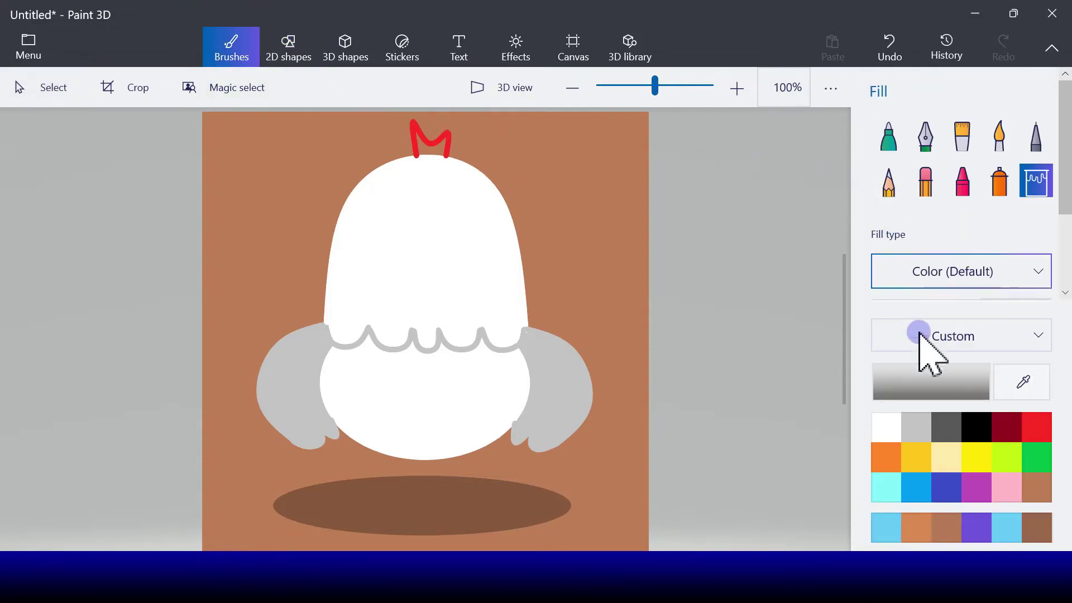
{"action": "left_click", "coordinate": [1033, 431]}
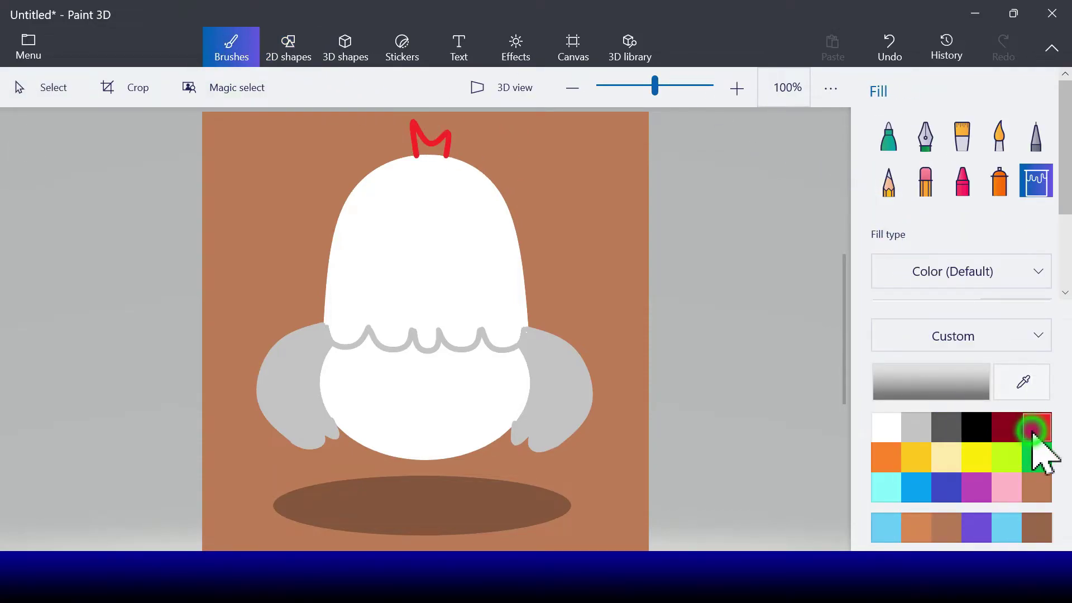
{"action": "left_click", "coordinate": [435, 150]}
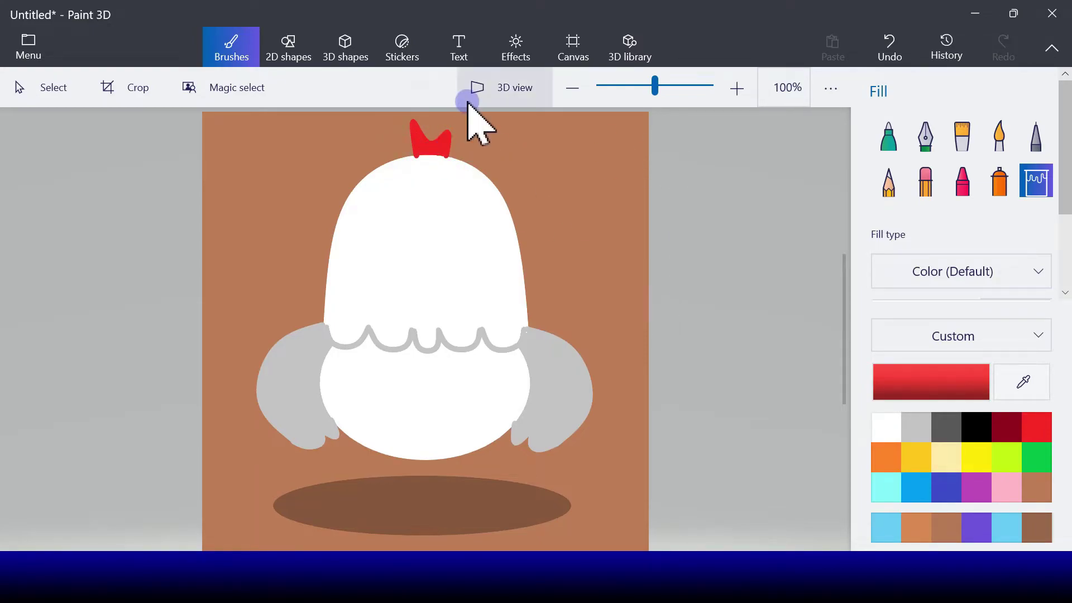
Step: Draw a slightly tall circle on the upper left of the head as the left eye
{"action": "left_click", "coordinate": [281, 50]}
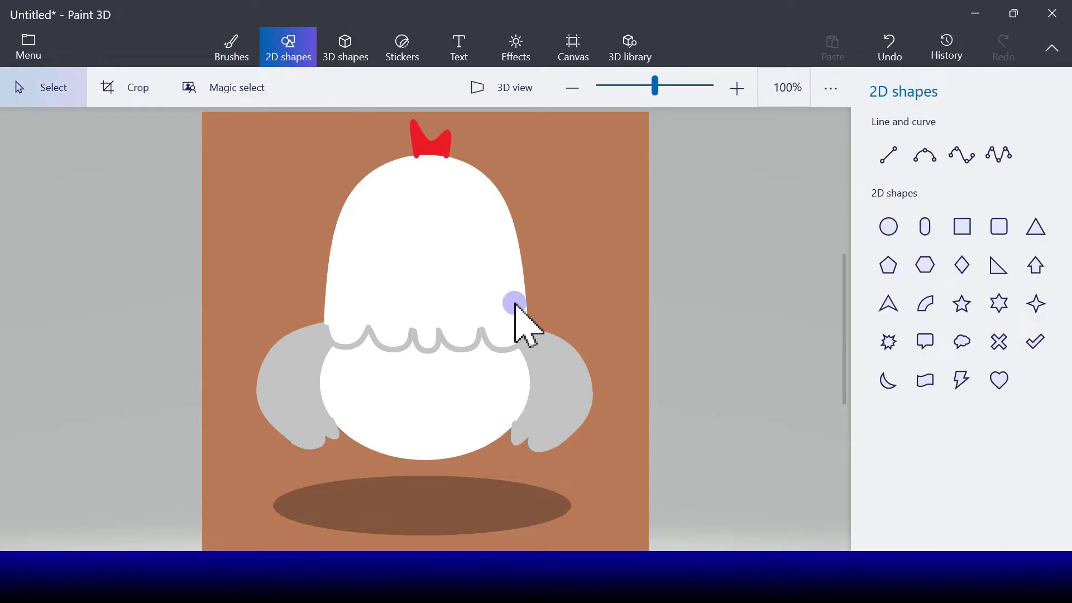
{"action": "left_click", "coordinate": [919, 165]}
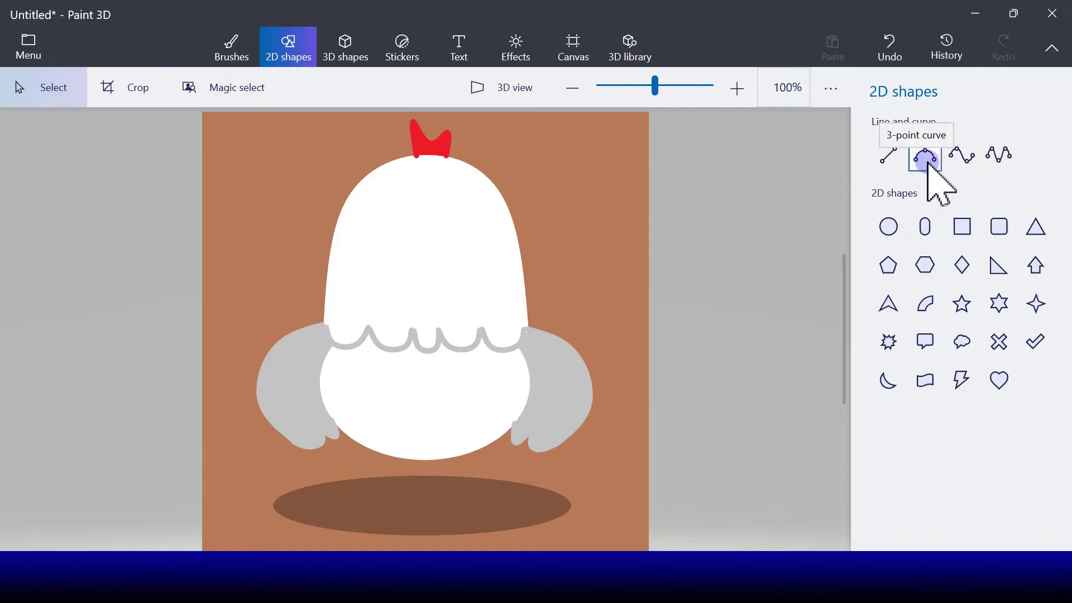
{"action": "left_click", "coordinate": [928, 162]}
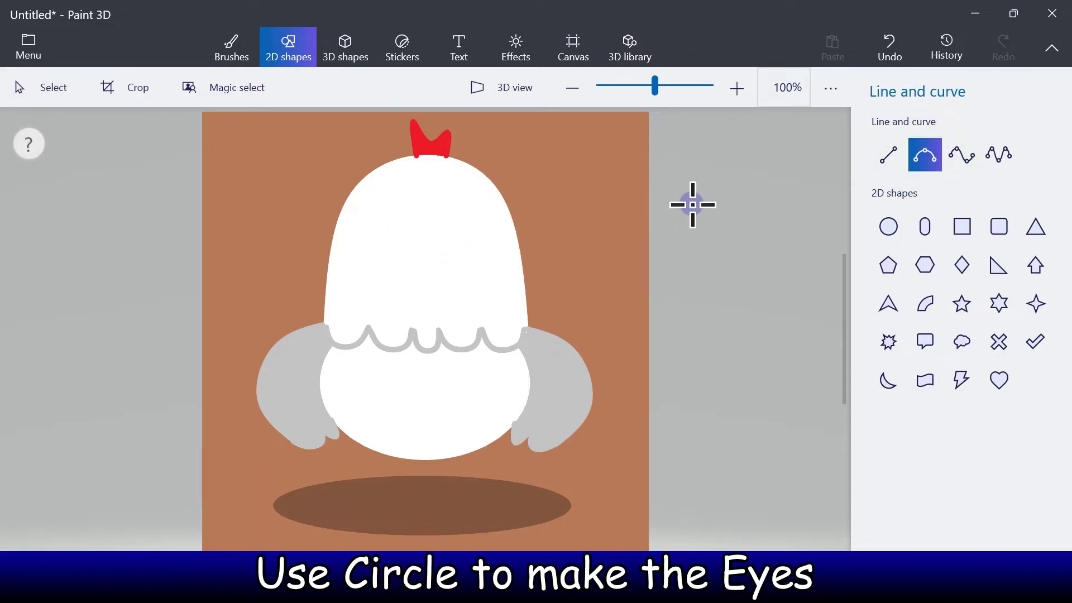
{"action": "left_click", "coordinate": [889, 227]}
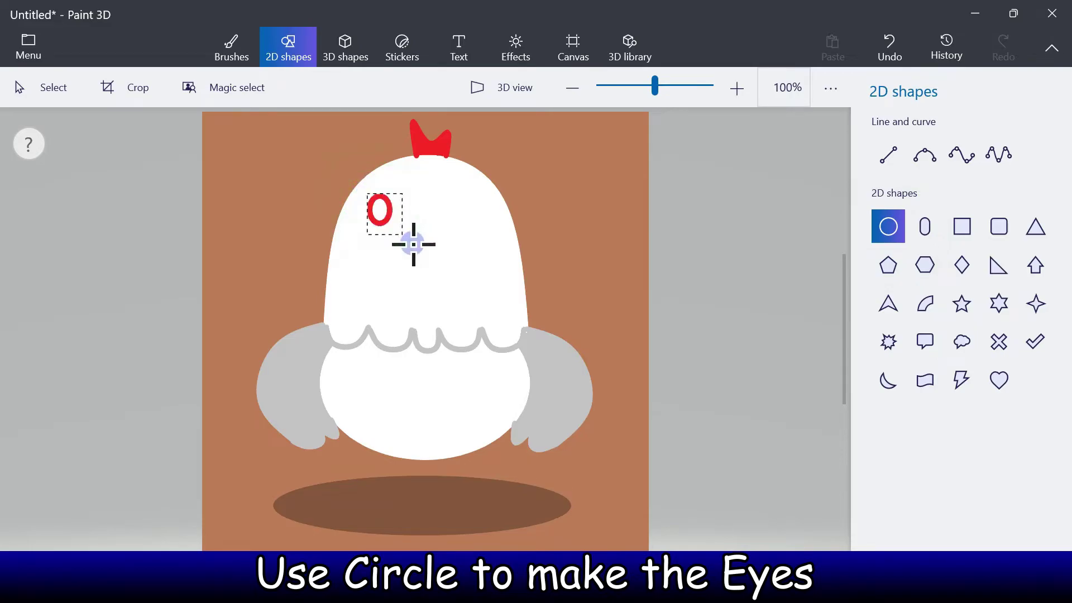
{"action": "left_click_drag", "start_coordinate": [421, 259], "coordinate": [425, 260]}
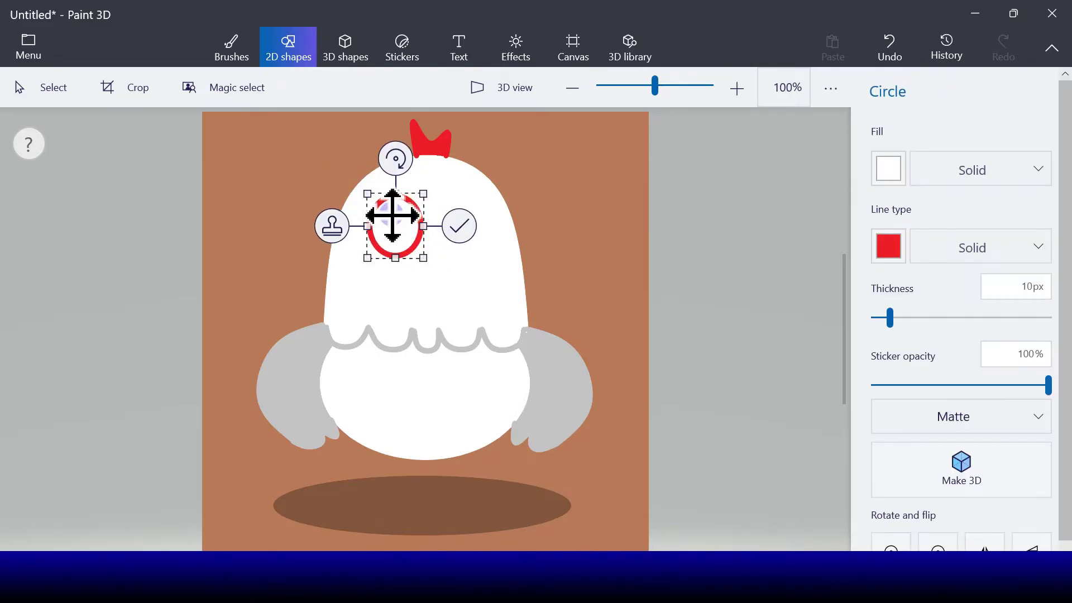
{"action": "left_click_drag", "start_coordinate": [394, 224], "coordinate": [385, 222]}
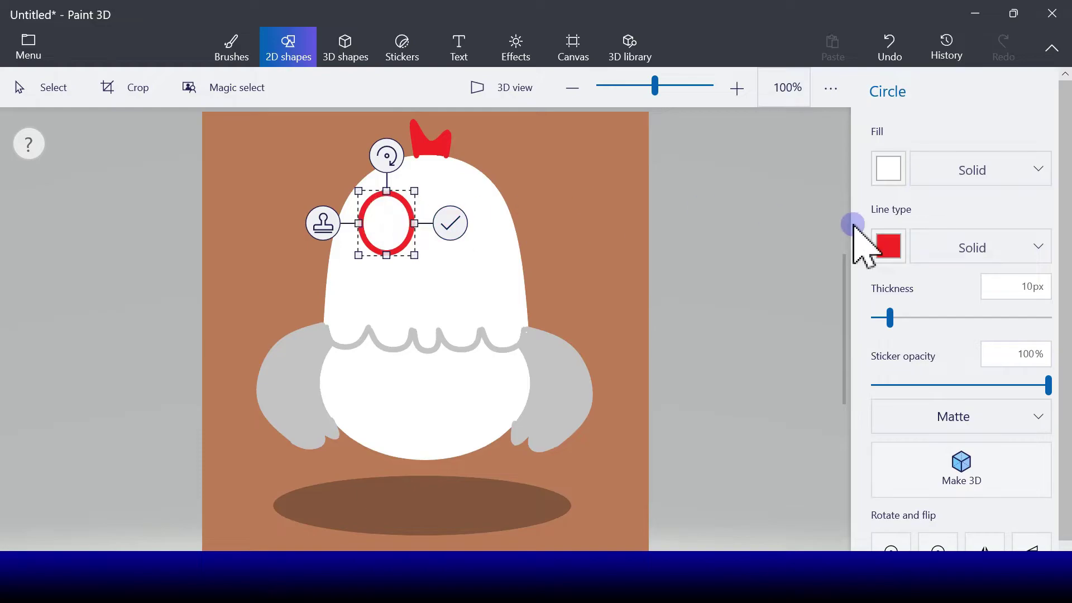
Step: Set both the outline and the fill of the eye circle to gold
{"action": "left_click", "coordinate": [888, 247]}
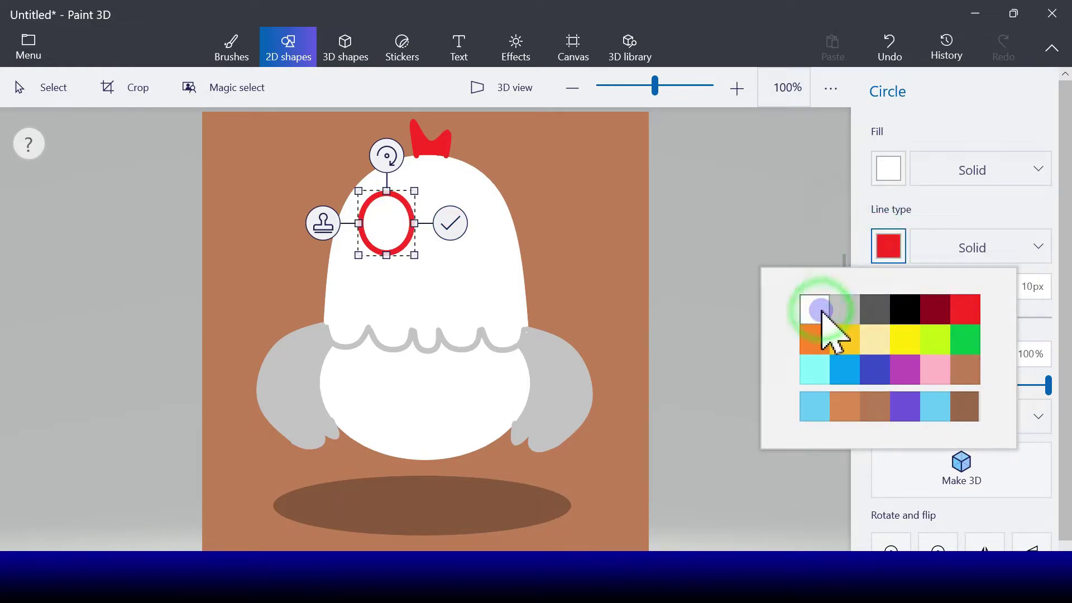
{"action": "left_click", "coordinate": [821, 310]}
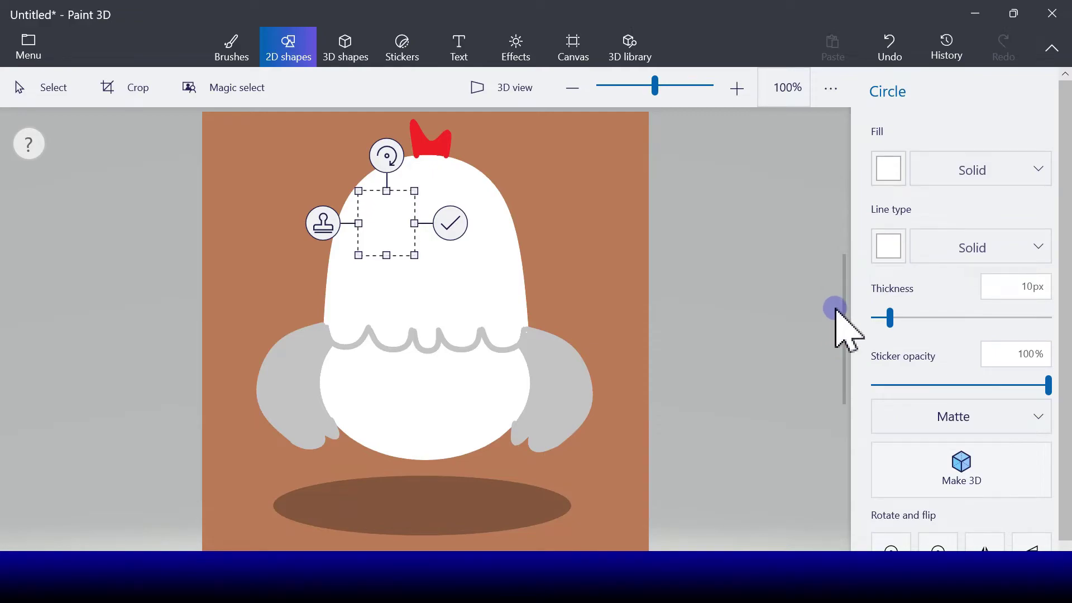
{"action": "left_click", "coordinate": [887, 247]}
{"action": "left_click", "coordinate": [888, 248]}
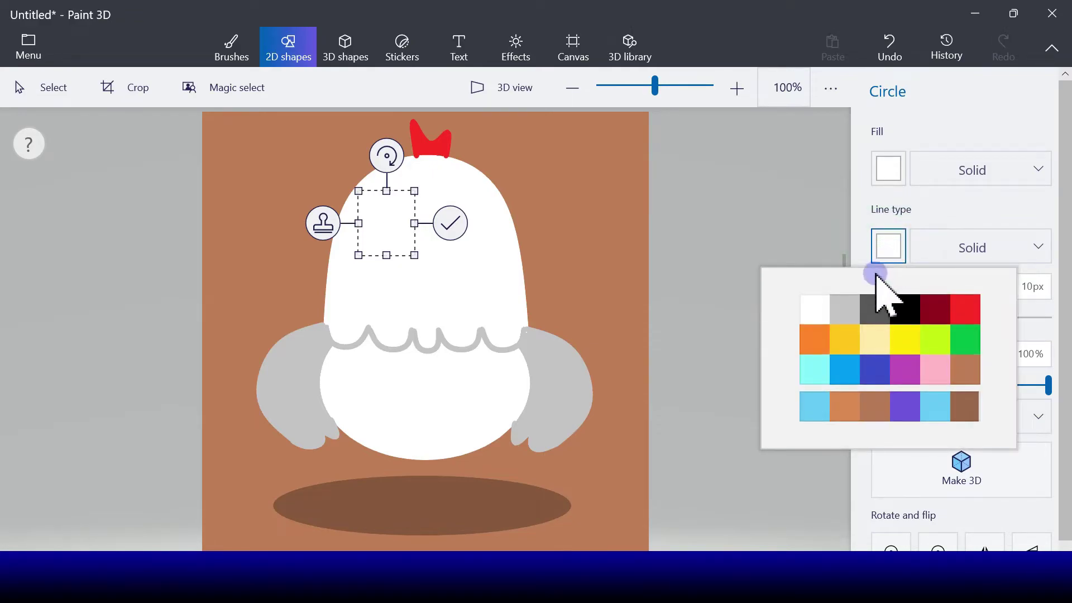
{"action": "left_click", "coordinate": [852, 335]}
{"action": "left_click", "coordinate": [894, 169]}
{"action": "left_click", "coordinate": [848, 262]}
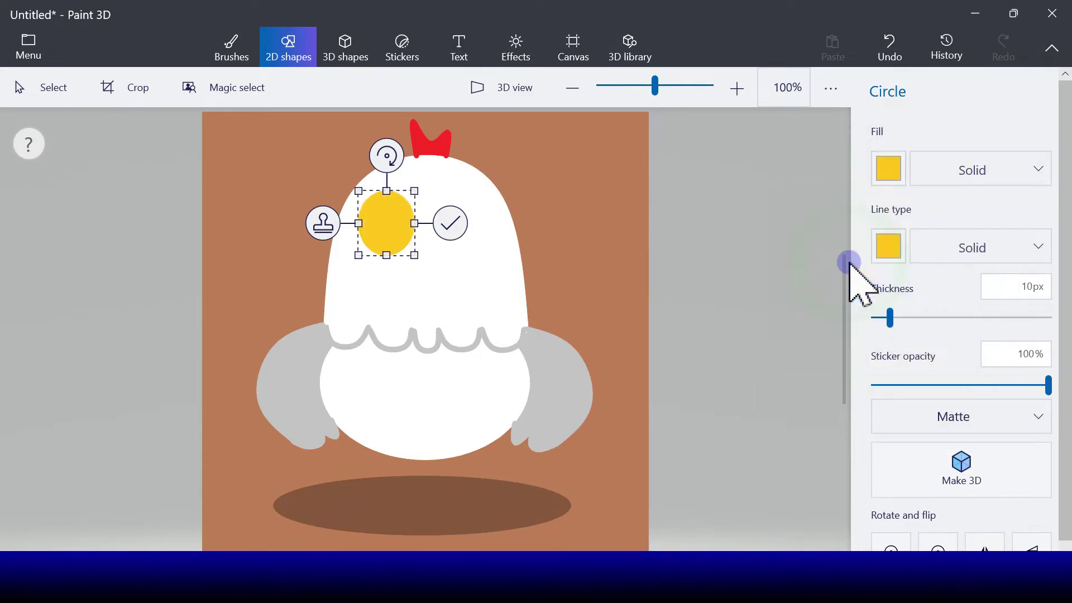
Step: Stamp the gold circle as the left eye and stamp a copy beside it on the head as the right eye
{"action": "left_click_drag", "start_coordinate": [380, 220], "coordinate": [368, 220]}
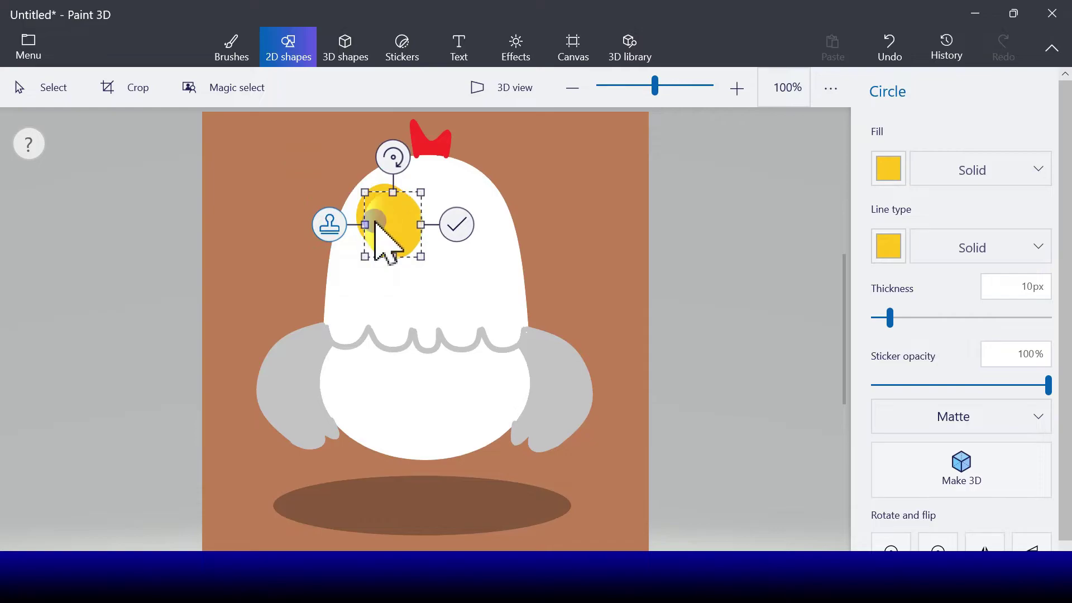
{"action": "left_click_drag", "start_coordinate": [444, 222], "coordinate": [478, 217]}
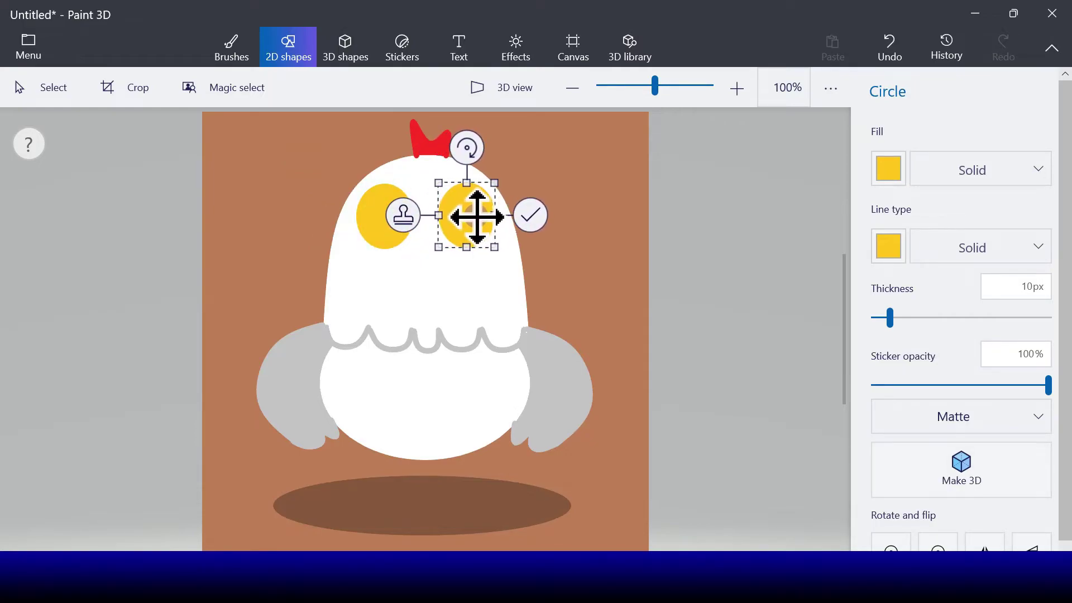
{"action": "left_click", "coordinate": [405, 217]}
Step: Set both the outline and the fill of the remaining circle to white
{"action": "left_click", "coordinate": [888, 252]}
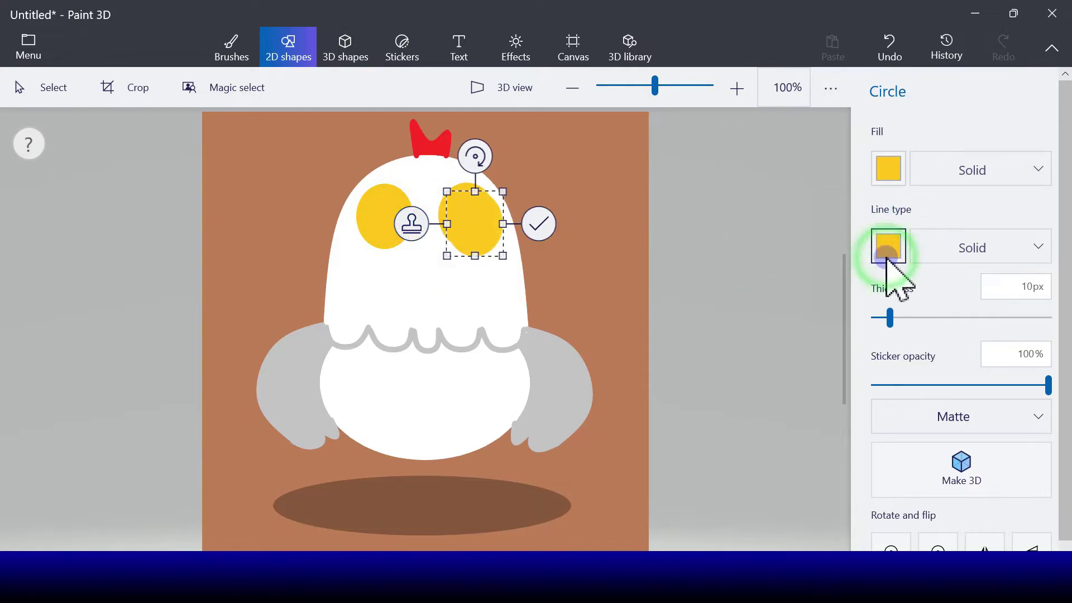
{"action": "left_click", "coordinate": [817, 309]}
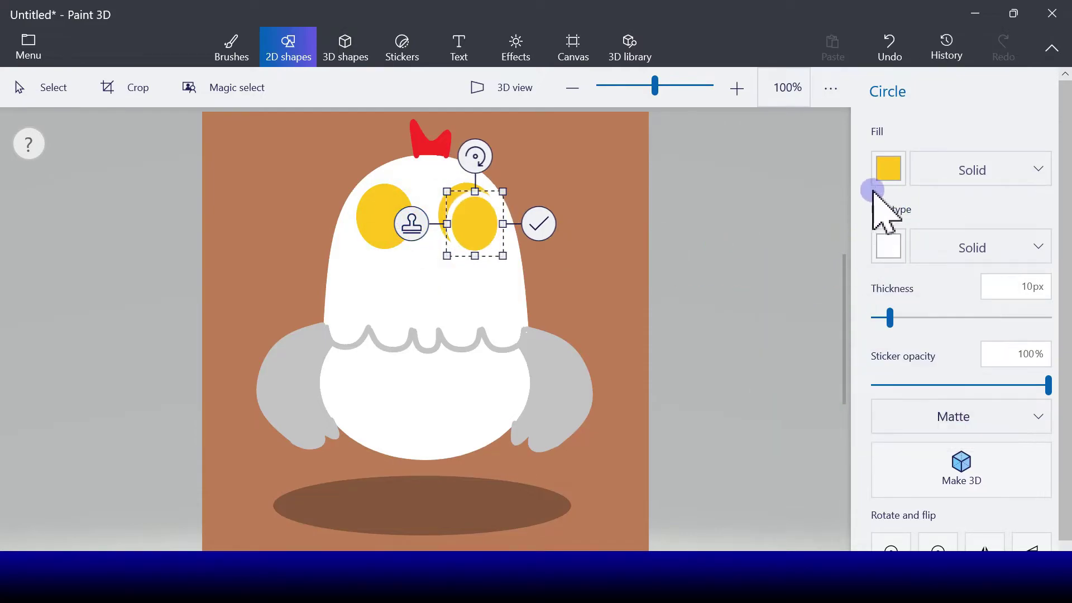
{"action": "left_click", "coordinate": [892, 177]}
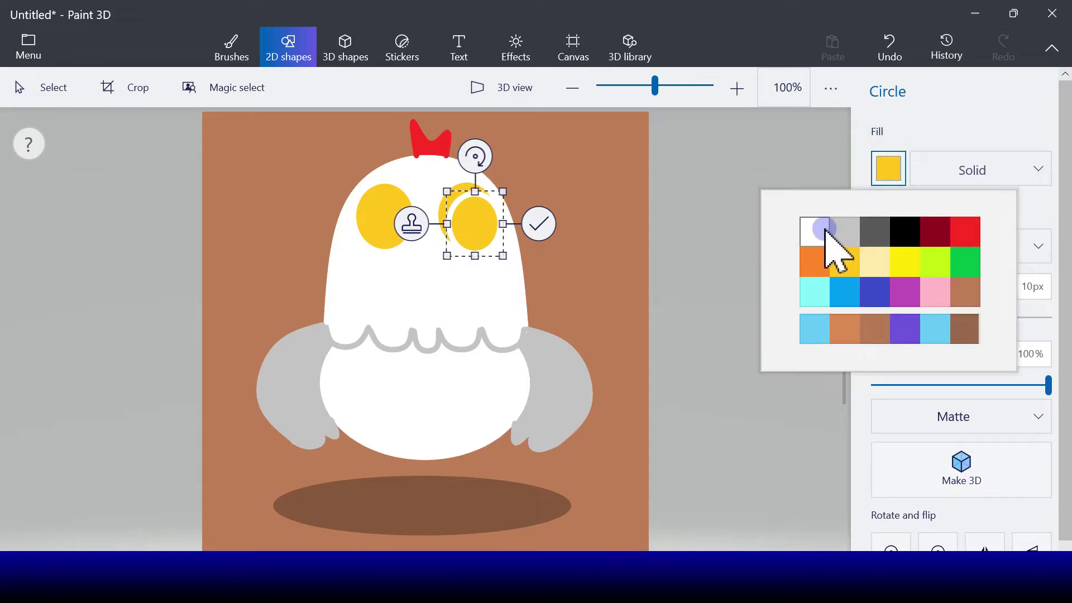
{"action": "left_click", "coordinate": [825, 231]}
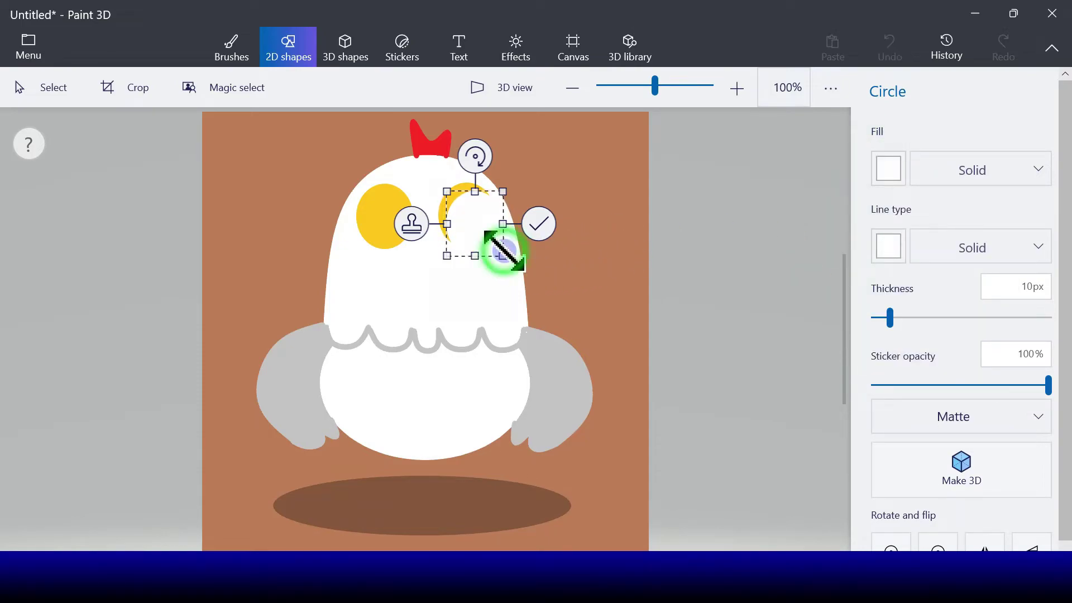
Step: Shrink the white circle and place it inside the right gold eye, leaving a thin gold rim
{"action": "left_click_drag", "start_coordinate": [503, 252], "coordinate": [490, 239]}
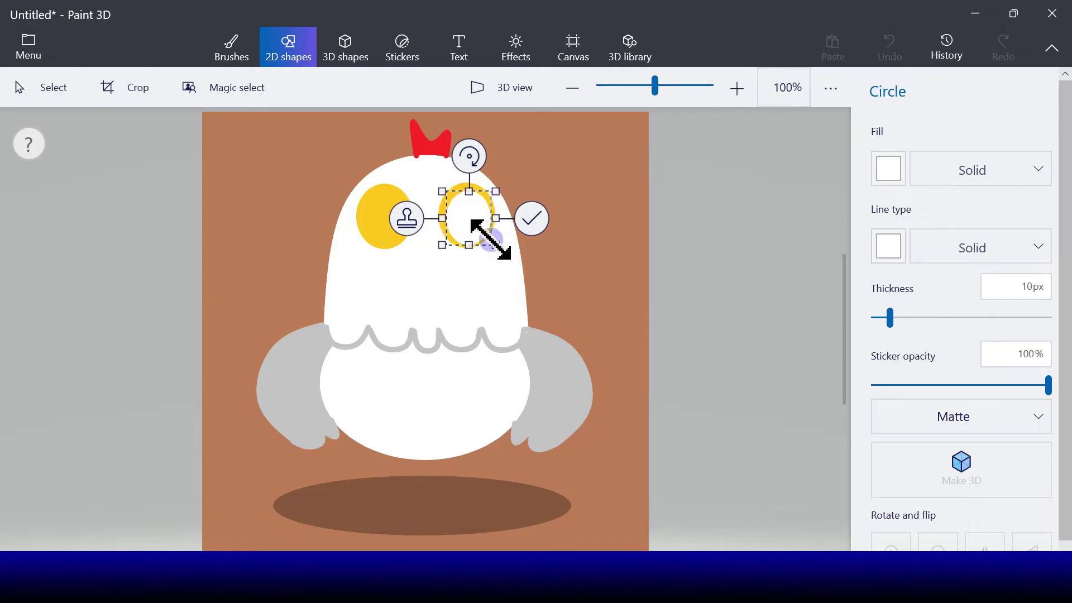
{"action": "left_click_drag", "start_coordinate": [491, 240], "coordinate": [467, 231]}
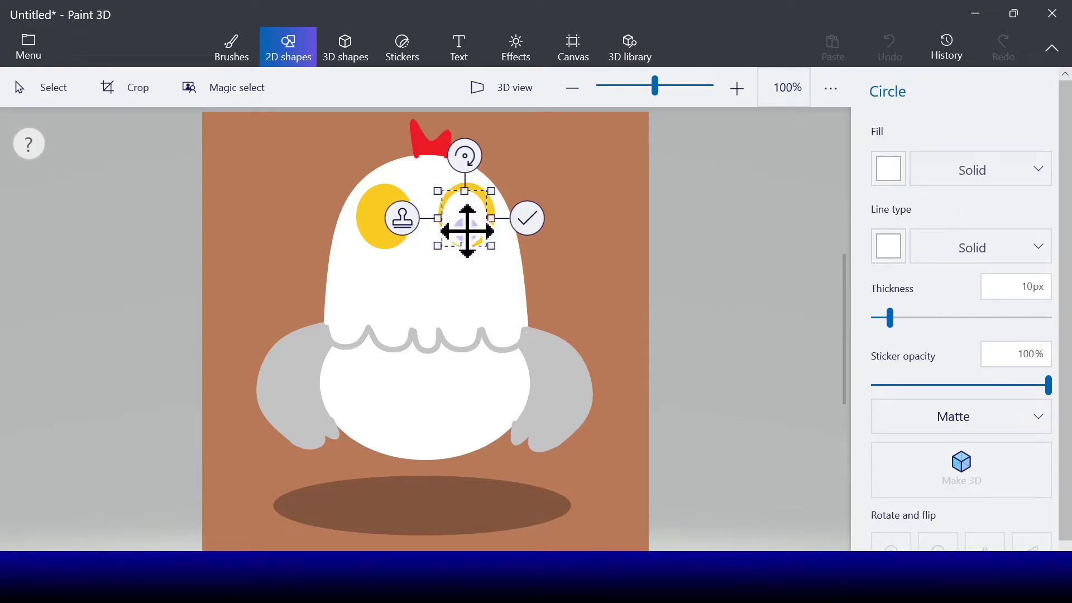
{"action": "left_click_drag", "start_coordinate": [467, 231], "coordinate": [468, 231]}
{"action": "left_click_drag", "start_coordinate": [491, 193], "coordinate": [470, 224]}
Step: Draw a white circle inside the left gold eye and stamp it there, leaving a gold rim
{"action": "left_click", "coordinate": [887, 228]}
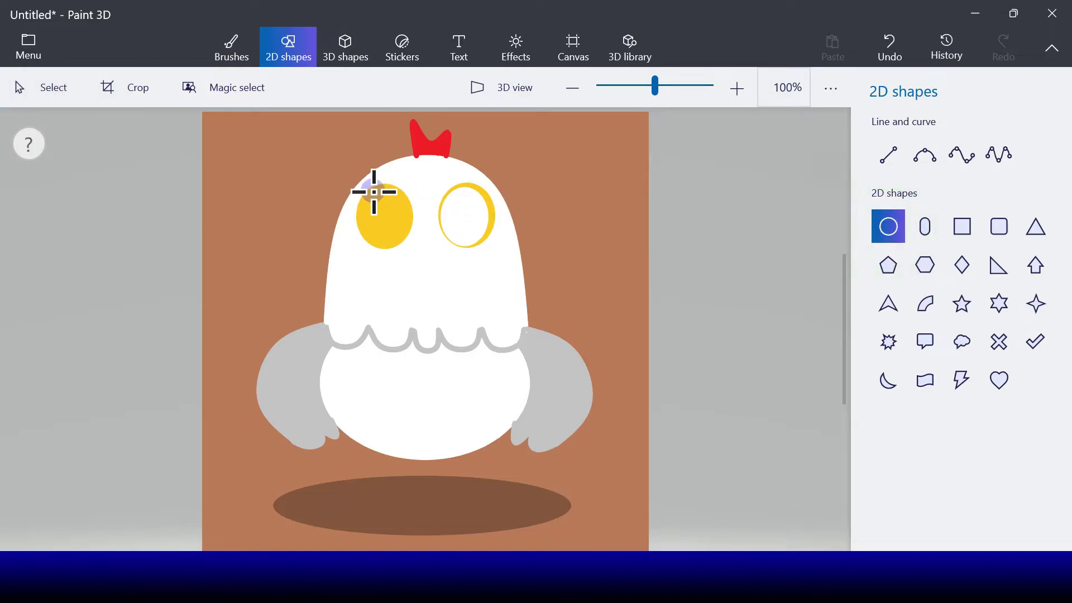
{"action": "left_click_drag", "start_coordinate": [374, 191], "coordinate": [418, 246]}
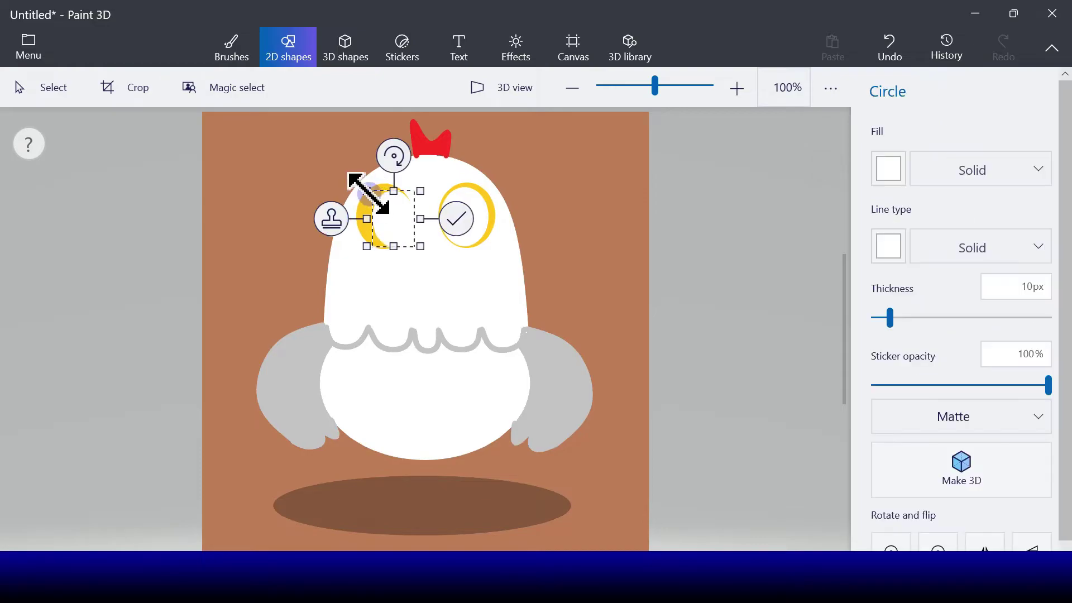
{"action": "left_click_drag", "start_coordinate": [363, 190], "coordinate": [389, 218]}
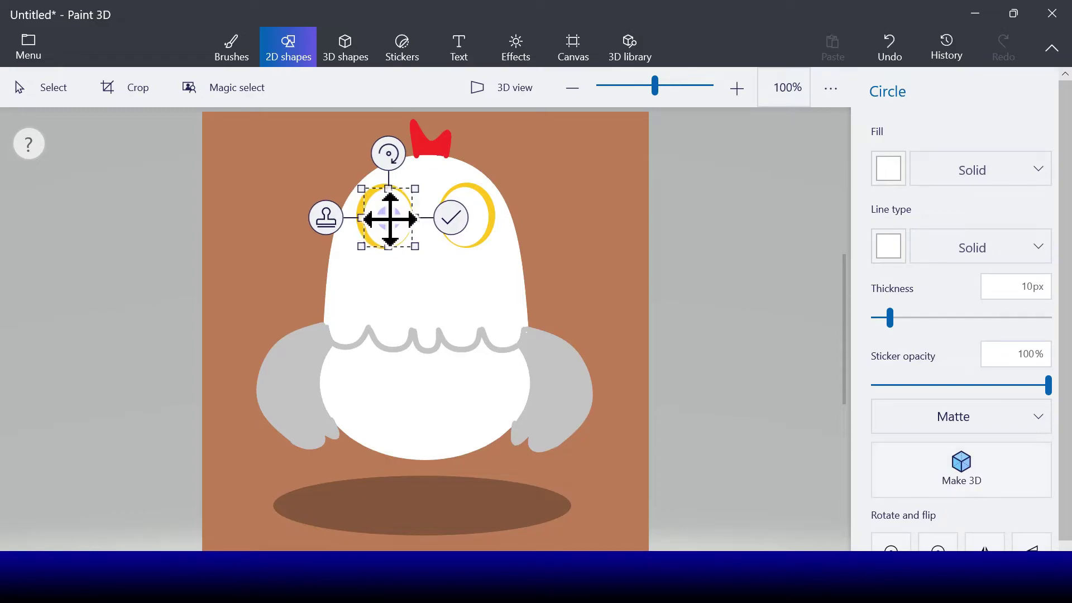
{"action": "left_click", "coordinate": [326, 222]}
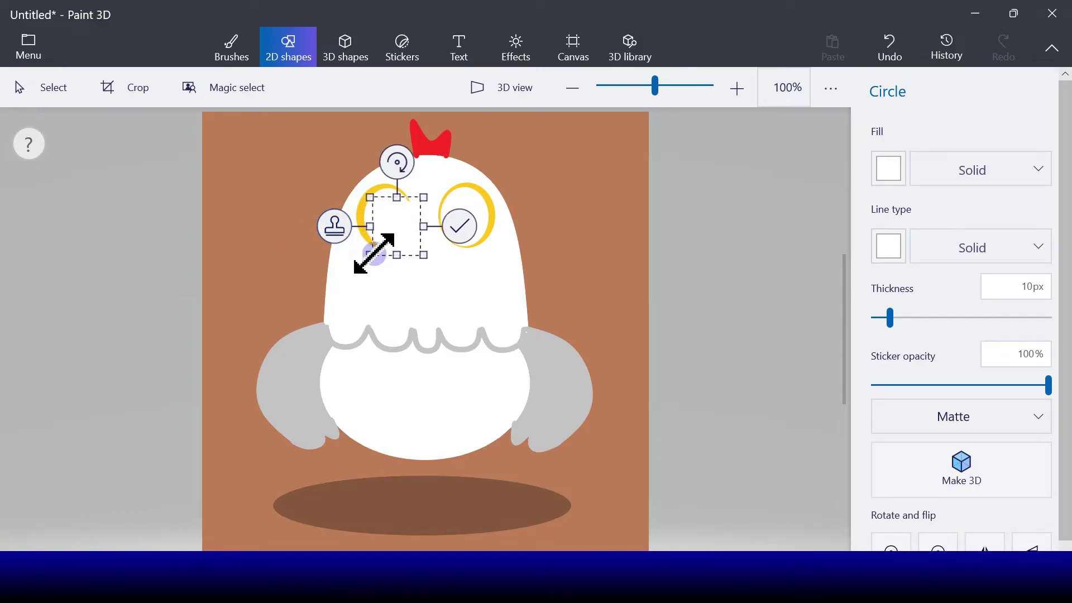
Step: Shrink the remaining circle to pupil size and set both its fill and outline to black
{"action": "left_click_drag", "start_coordinate": [374, 254], "coordinate": [376, 239]}
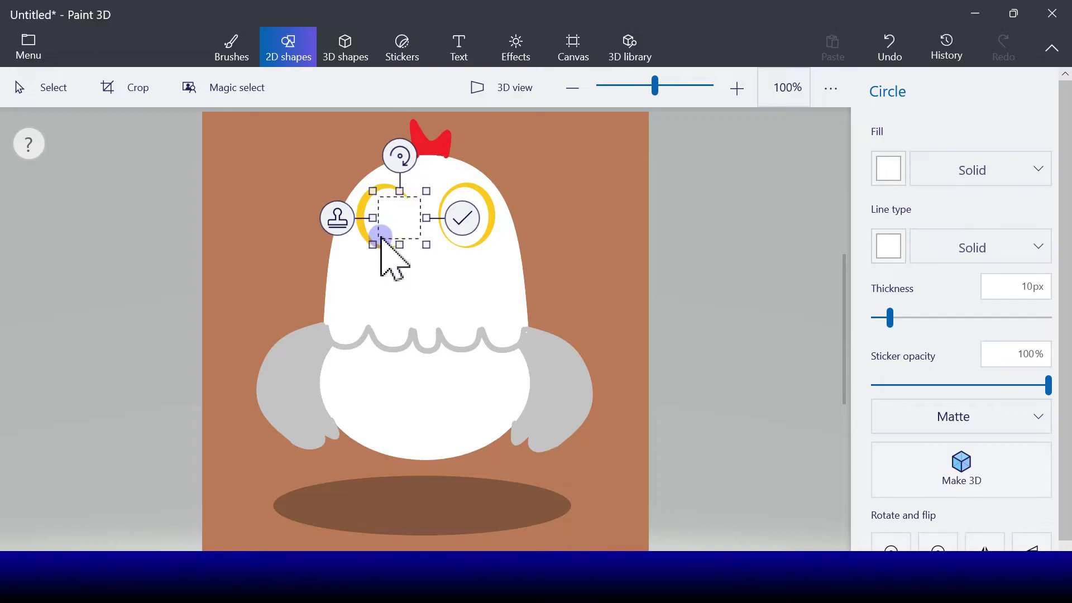
{"action": "left_click", "coordinate": [889, 170]}
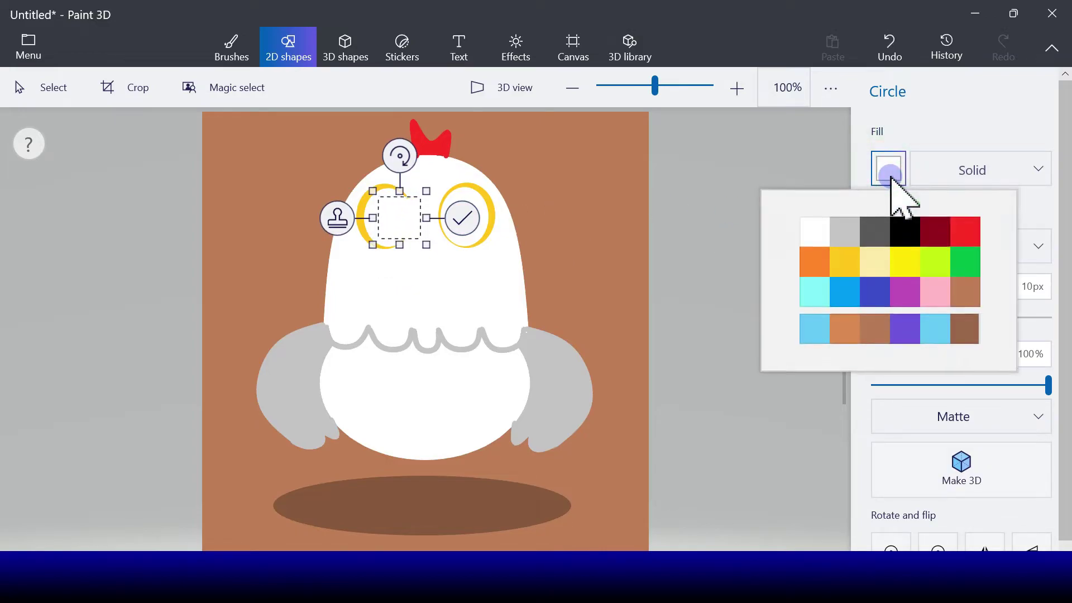
{"action": "left_click", "coordinate": [904, 232]}
{"action": "left_click", "coordinate": [887, 248]}
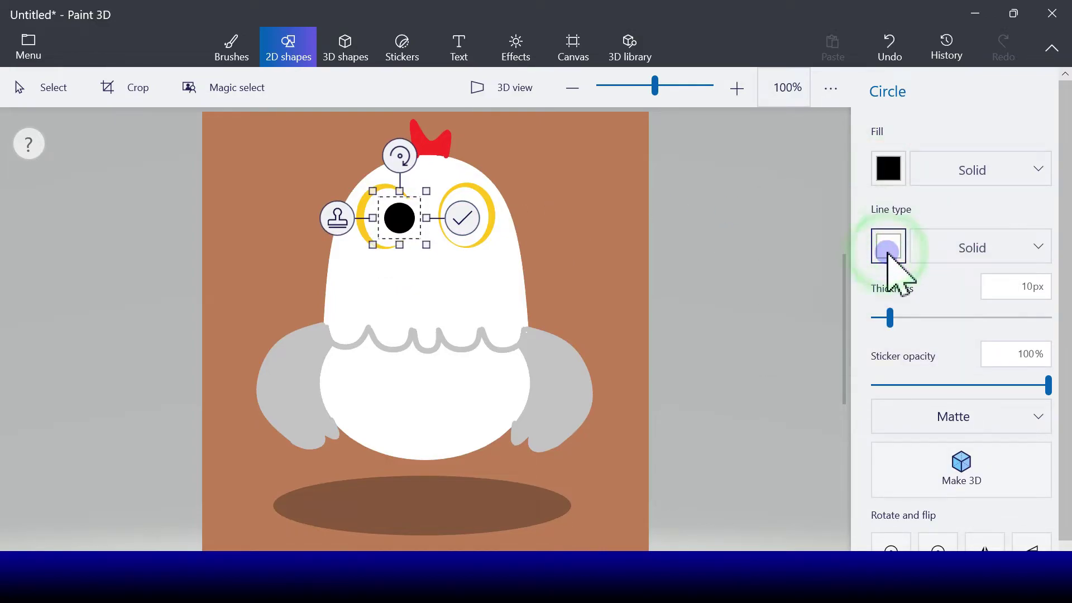
{"action": "left_click", "coordinate": [905, 306]}
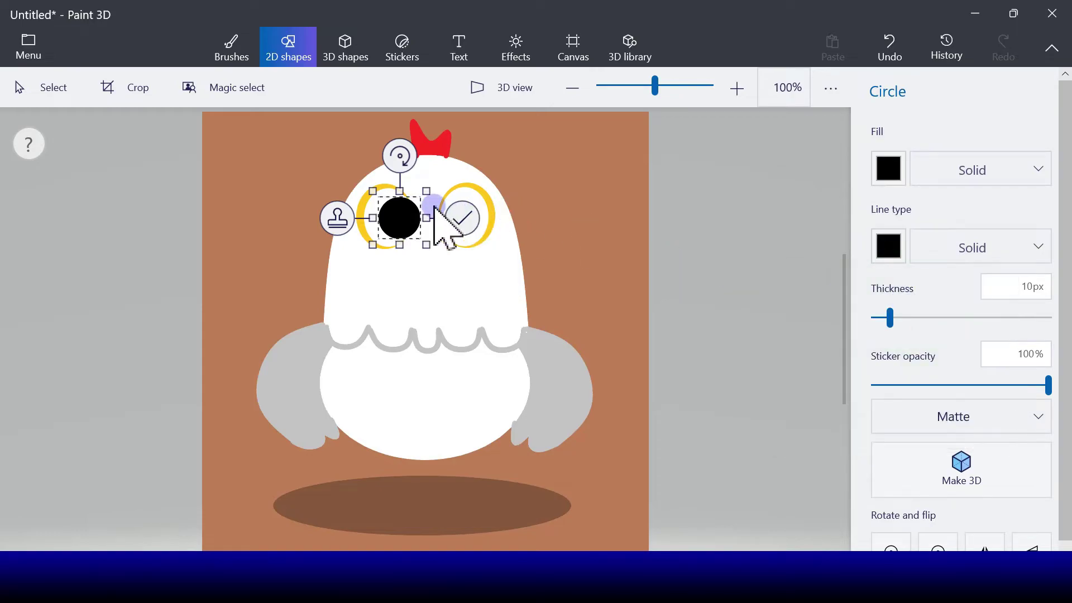
Step: Narrow the black circle into a tall oval and stamp it inside both eyes as the pupils
{"action": "left_click_drag", "start_coordinate": [399, 218], "coordinate": [457, 216]}
{"action": "left_click", "coordinate": [331, 217]}
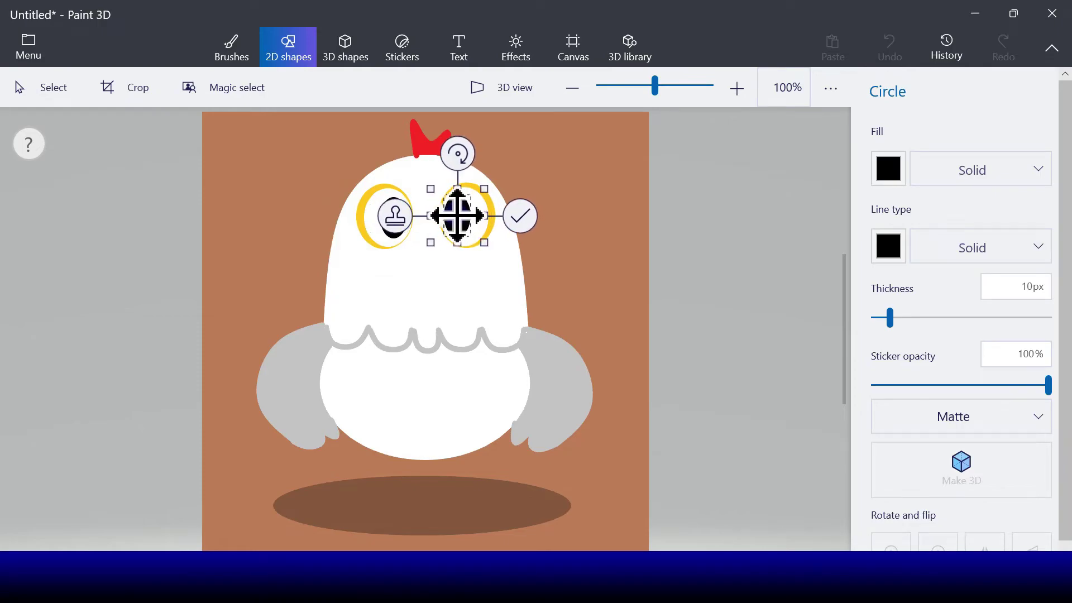
{"action": "left_click", "coordinate": [403, 222]}
Step: Add a small circle with white fill and white outline as a highlight on the upper right of each pupil
{"action": "mouse_move", "coordinate": [473, 224]}
{"action": "left_mouse_down"}
{"action": "mouse_move", "coordinate": [481, 234]}
{"action": "mouse_move", "coordinate": [438, 247]}
{"action": "mouse_move", "coordinate": [462, 228]}
{"action": "mouse_move", "coordinate": [462, 237]}
{"action": "mouse_move", "coordinate": [458, 216]}
{"action": "left_mouse_up"}
{"action": "left_click", "coordinate": [888, 168]}
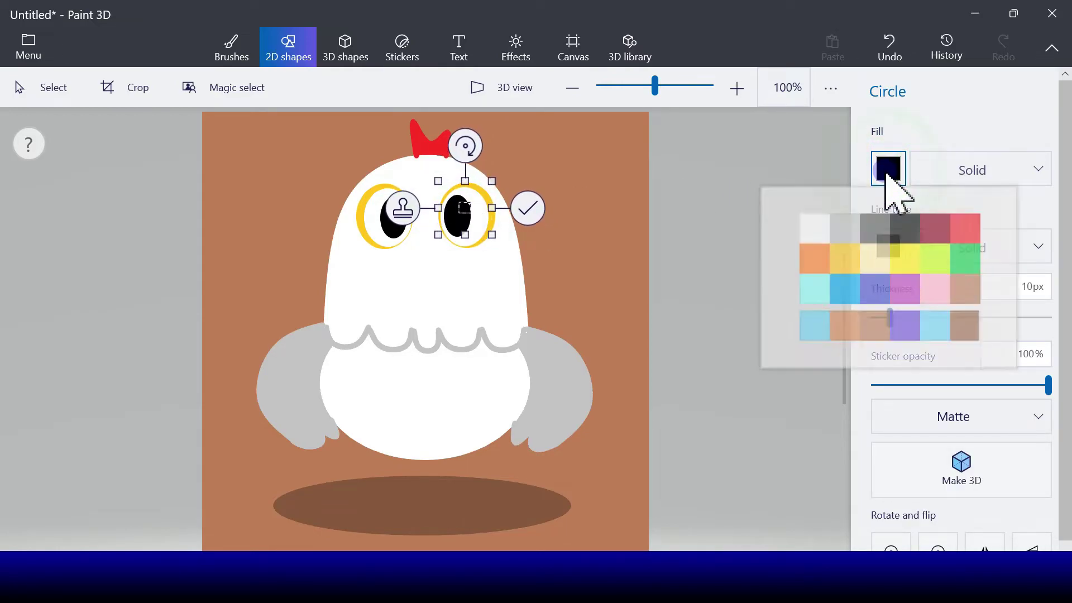
{"action": "left_click", "coordinate": [822, 233]}
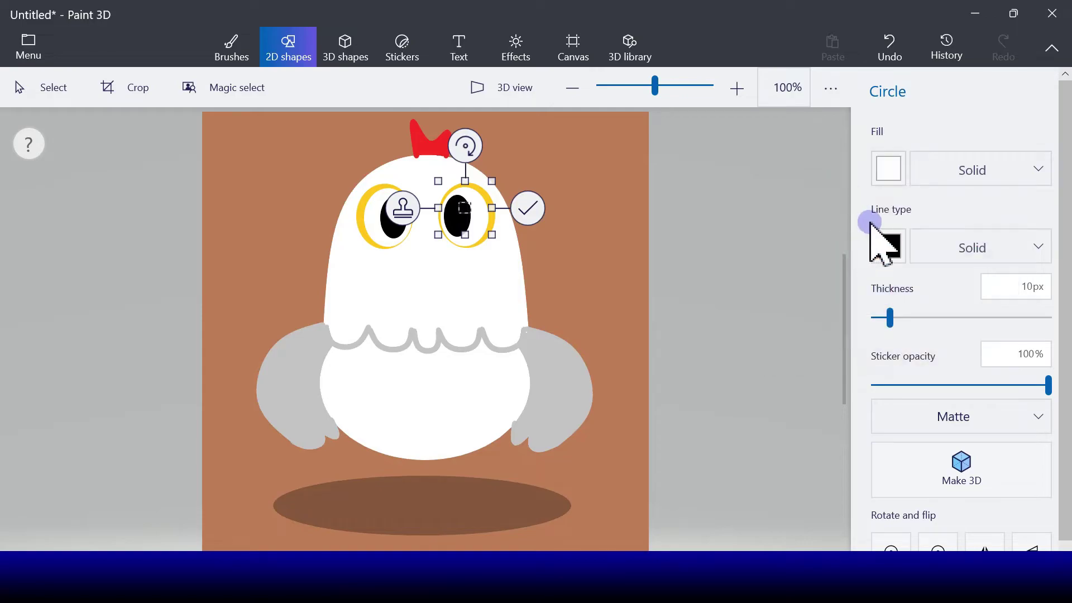
{"action": "left_click", "coordinate": [895, 251]}
{"action": "left_click", "coordinate": [815, 295]}
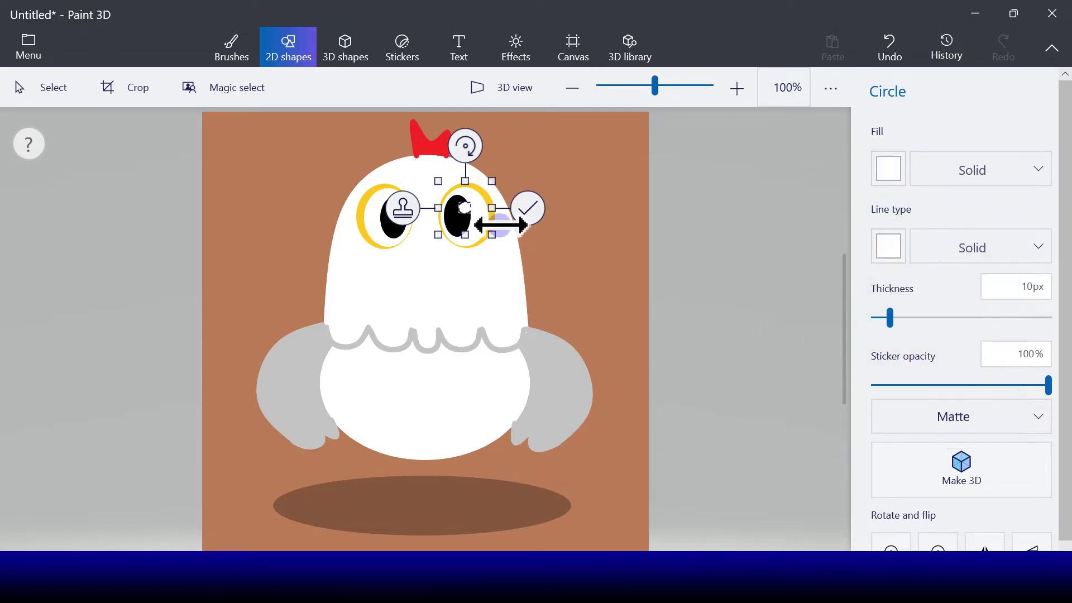
{"action": "left_click_drag", "start_coordinate": [472, 220], "coordinate": [398, 223]}
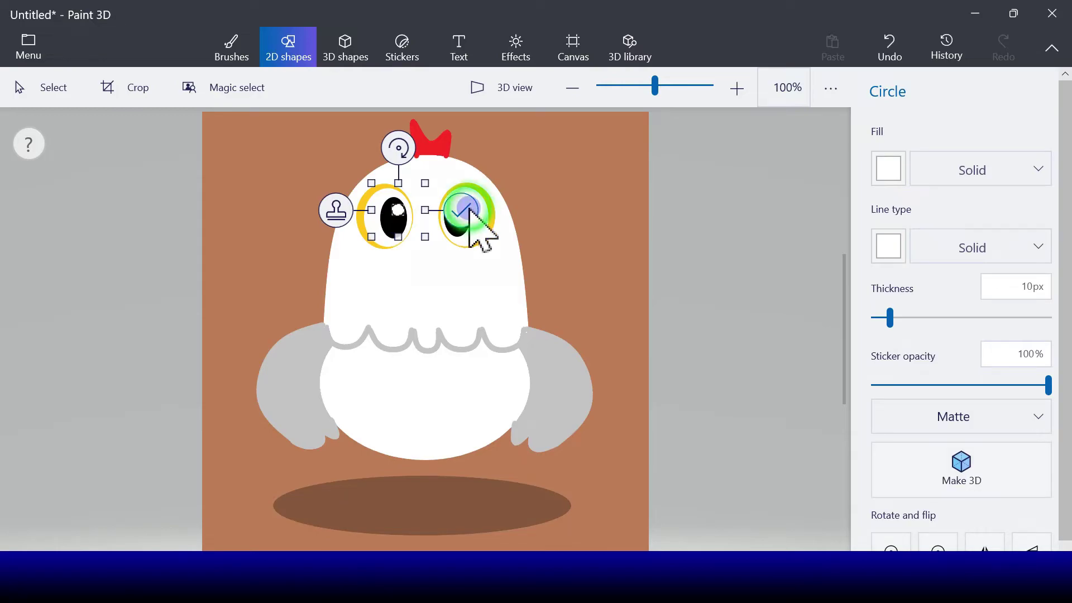
{"action": "left_click", "coordinate": [462, 212]}
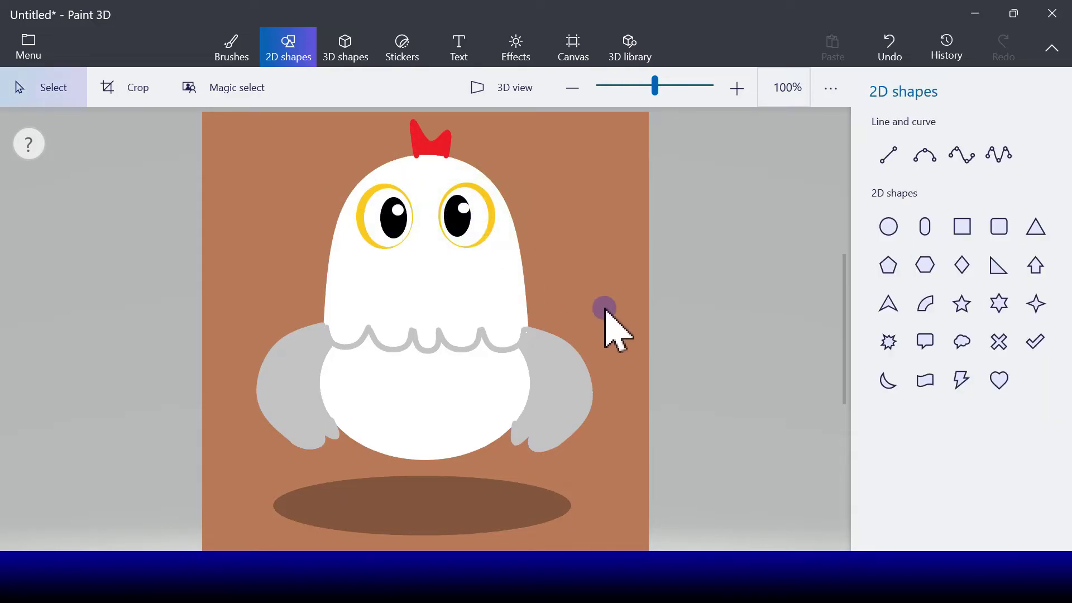
Step: Undo the left pupil's highlight and redraw it as a small white circle on the pupil's upper right
{"action": "left_click", "coordinate": [890, 55]}
{"action": "left_click", "coordinate": [901, 219]}
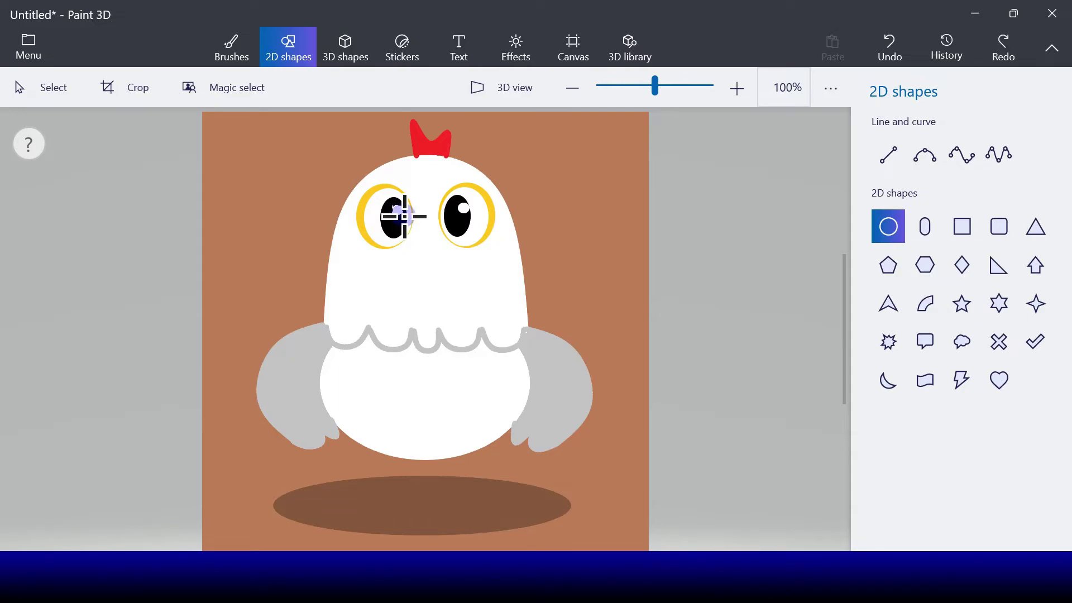
{"action": "left_click", "coordinate": [404, 217]}
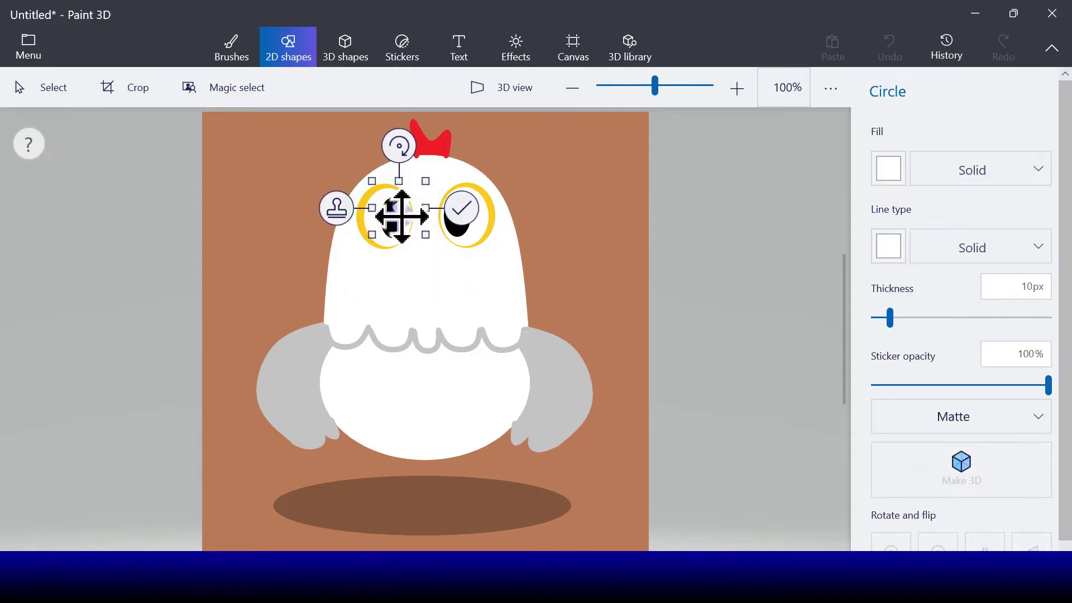
{"action": "key", "text": "ctrl+z"}
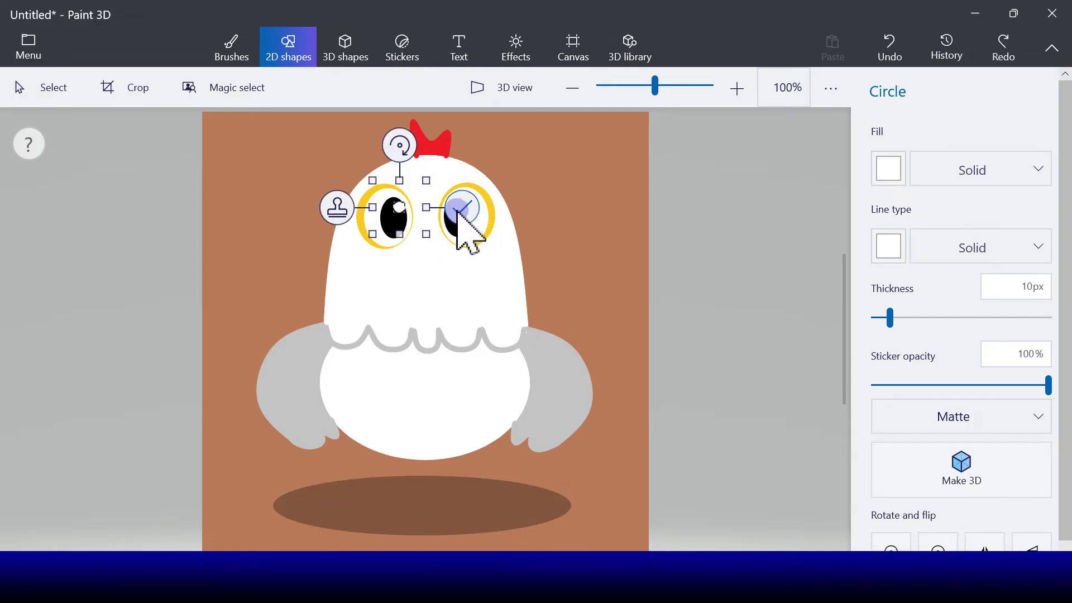
{"action": "left_click", "coordinate": [569, 290]}
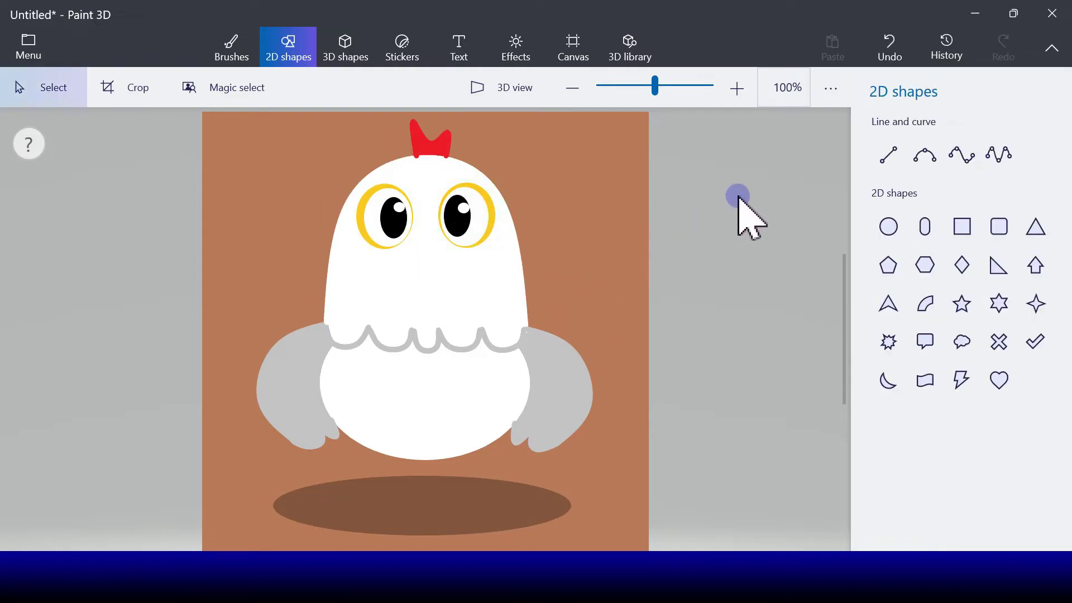
Step: Draw an orange 3-point curve arching upward just below and between the eyes as the beak's upper edge
{"action": "left_click", "coordinate": [927, 159]}
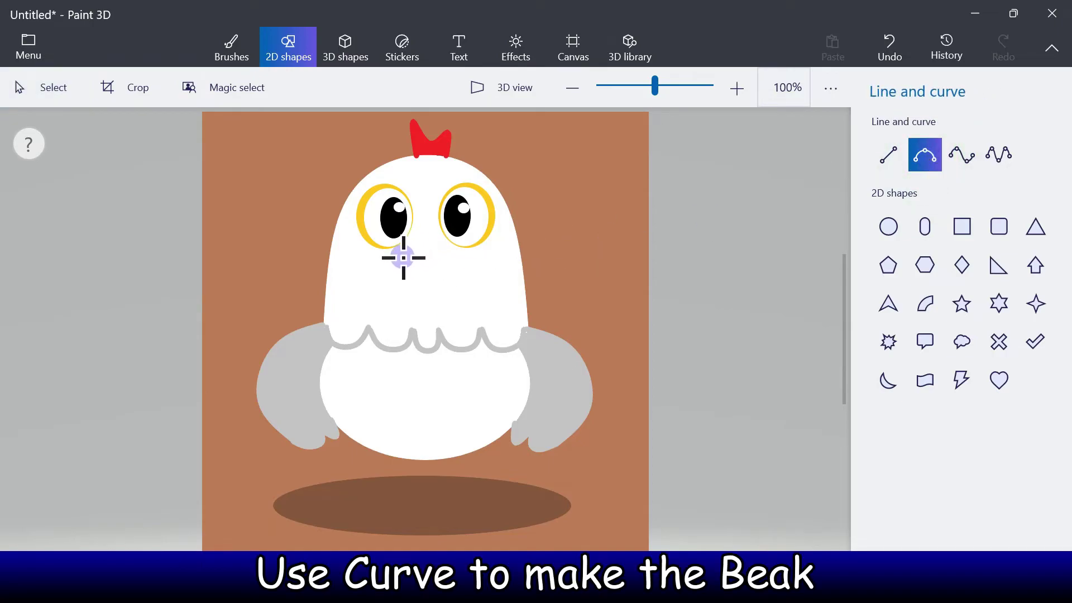
{"action": "left_click", "coordinate": [449, 257]}
{"action": "left_click", "coordinate": [887, 168]}
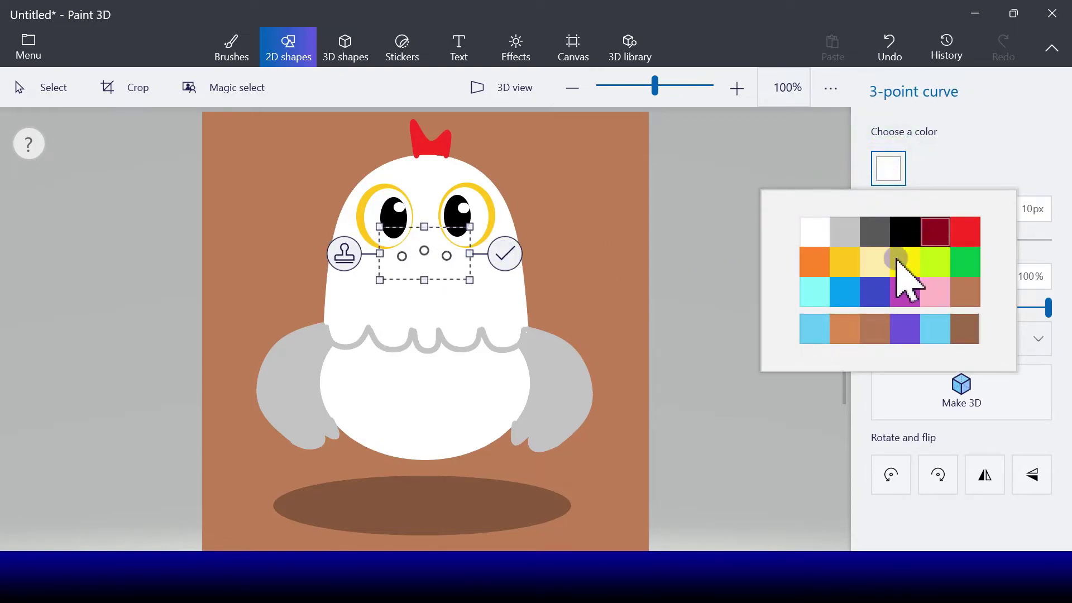
{"action": "left_click", "coordinate": [821, 270]}
{"action": "left_click", "coordinate": [508, 275]}
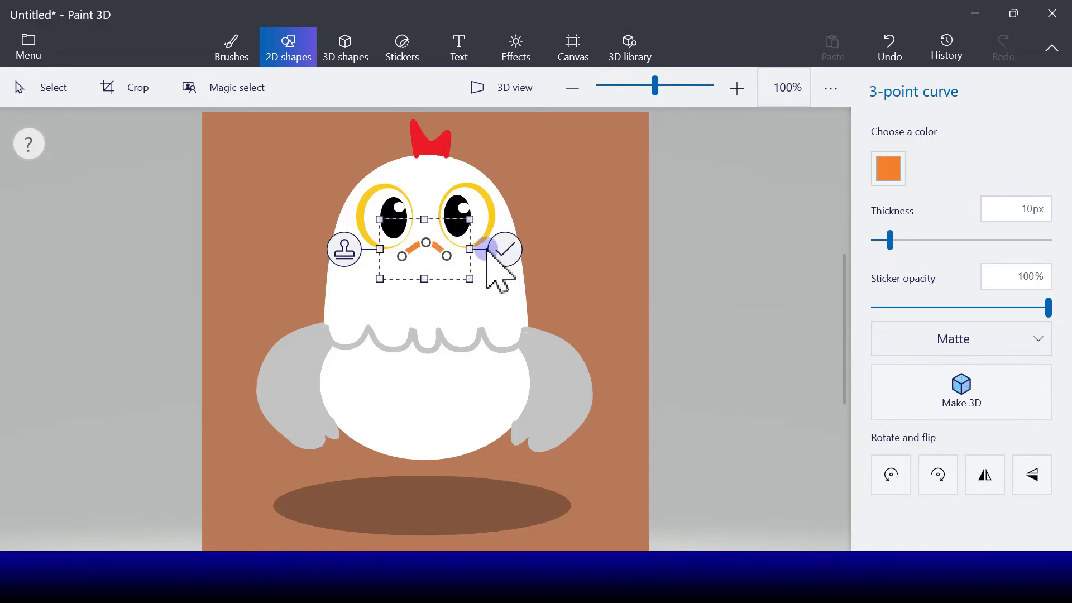
{"action": "left_click", "coordinate": [506, 251]}
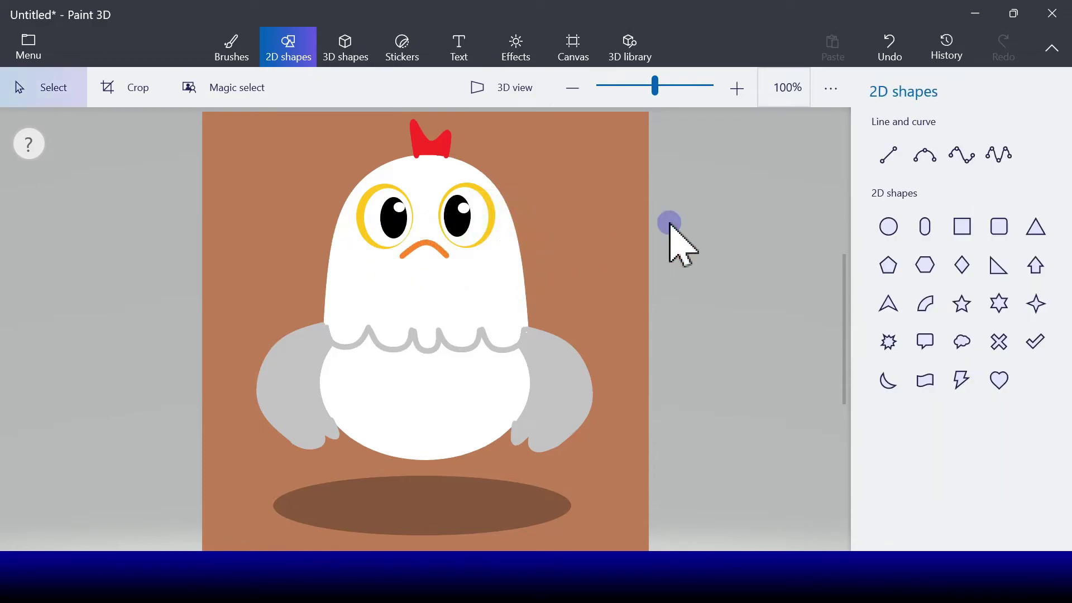
Step: Draw a second orange 3-point curve bending downward between the ends of the first to close the beak outline
{"action": "left_click", "coordinate": [924, 157]}
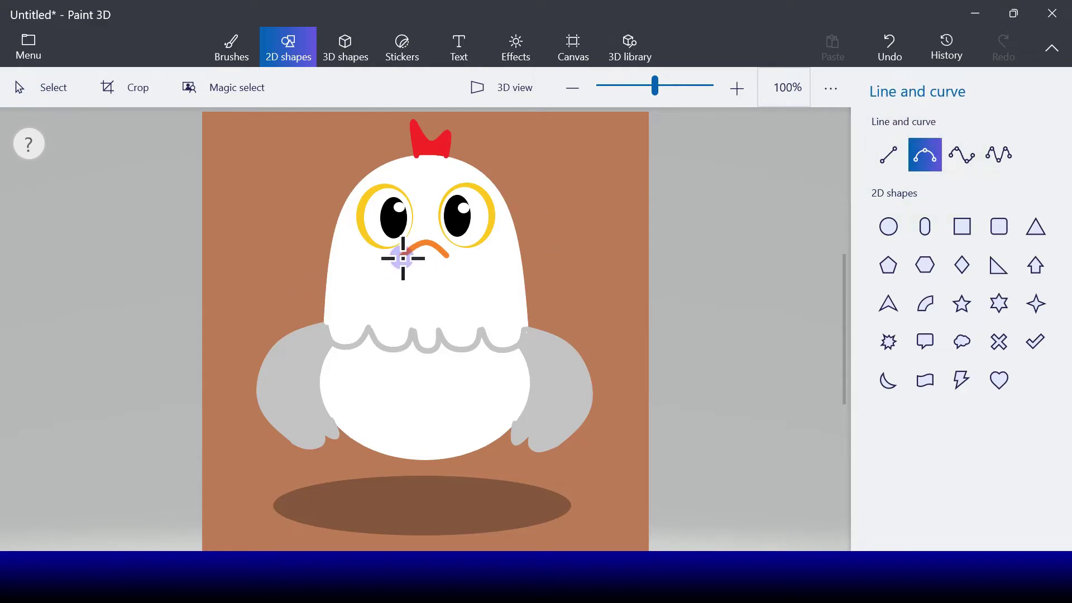
{"action": "left_click_drag", "start_coordinate": [449, 259], "coordinate": [422, 273]}
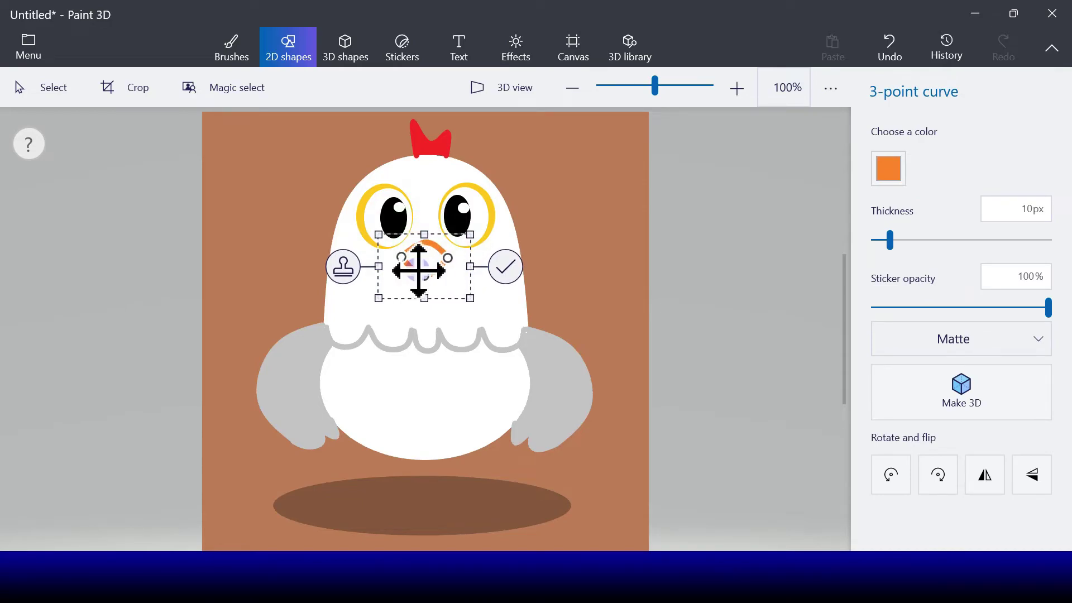
{"action": "left_click", "coordinate": [498, 275]}
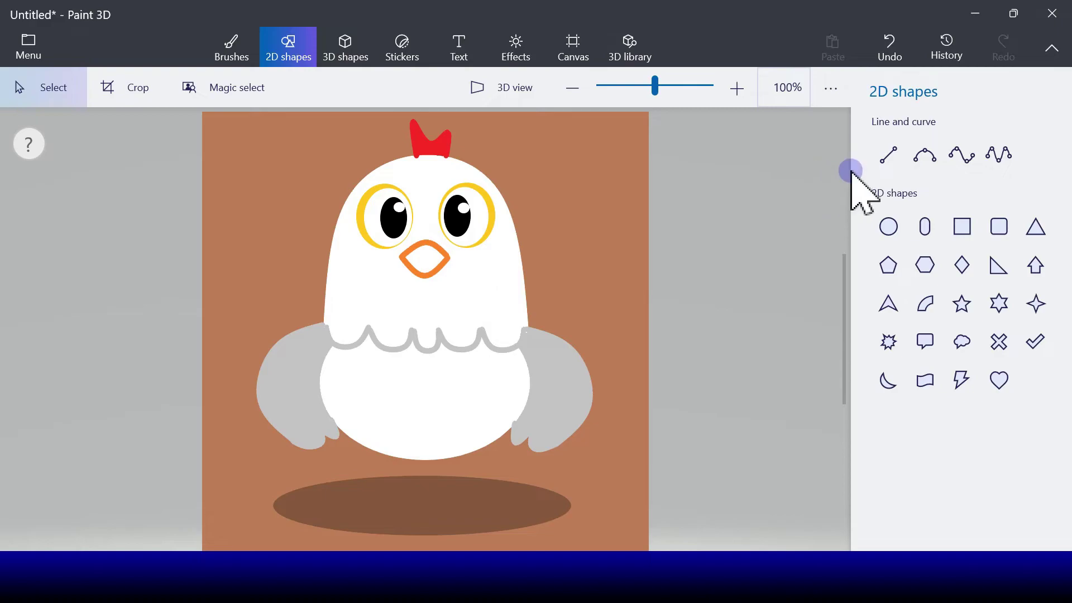
Step: Draw a red 3-point curve arching slightly upward across the middle of the beak, from corner to corner
{"action": "left_click", "coordinate": [926, 156]}
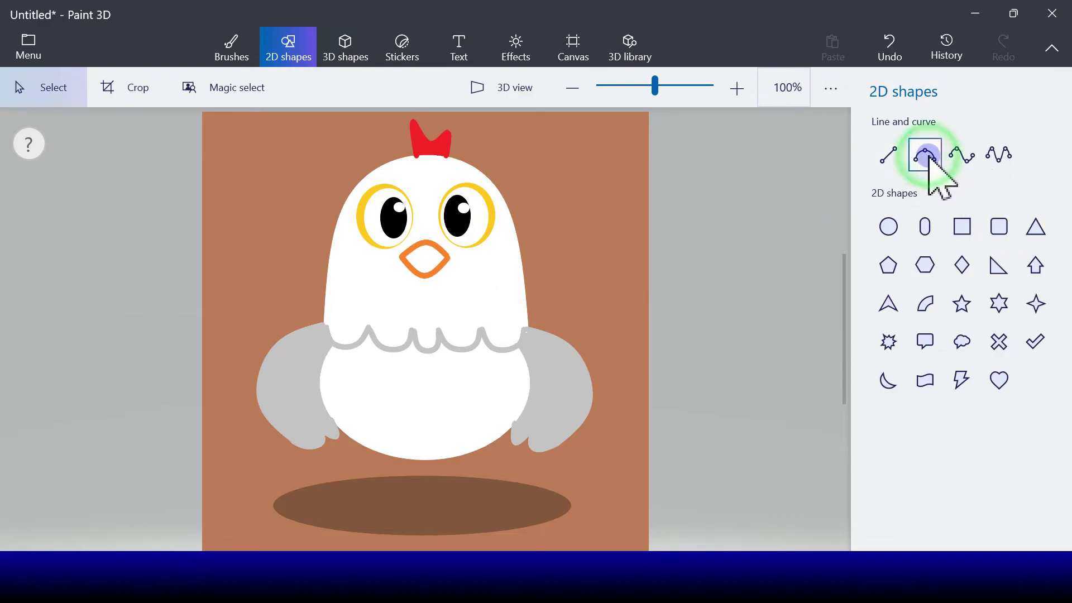
{"action": "left_click", "coordinate": [446, 259]}
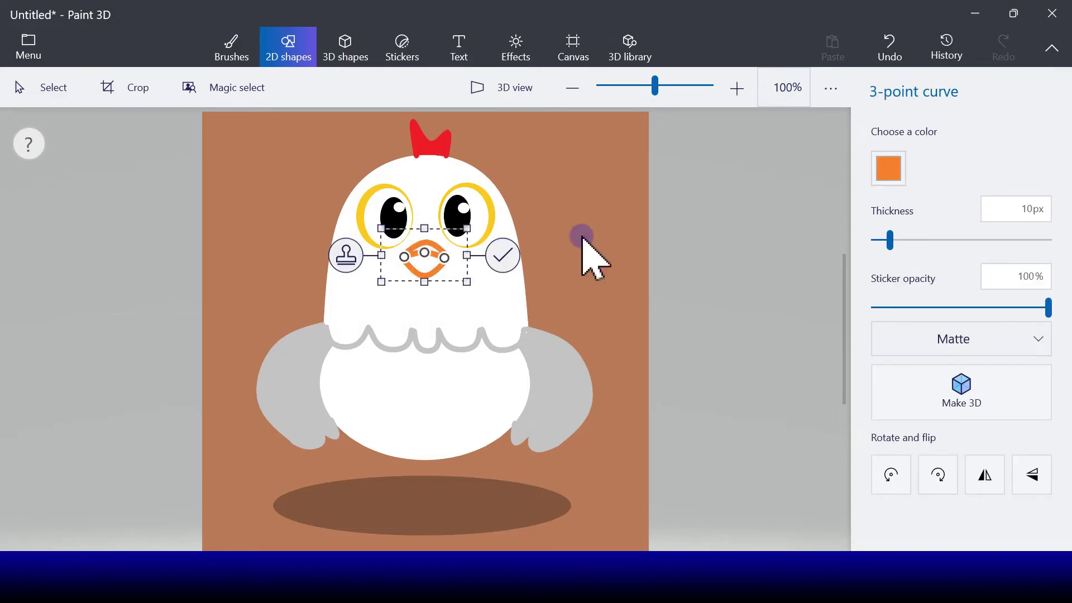
{"action": "left_click", "coordinate": [892, 178]}
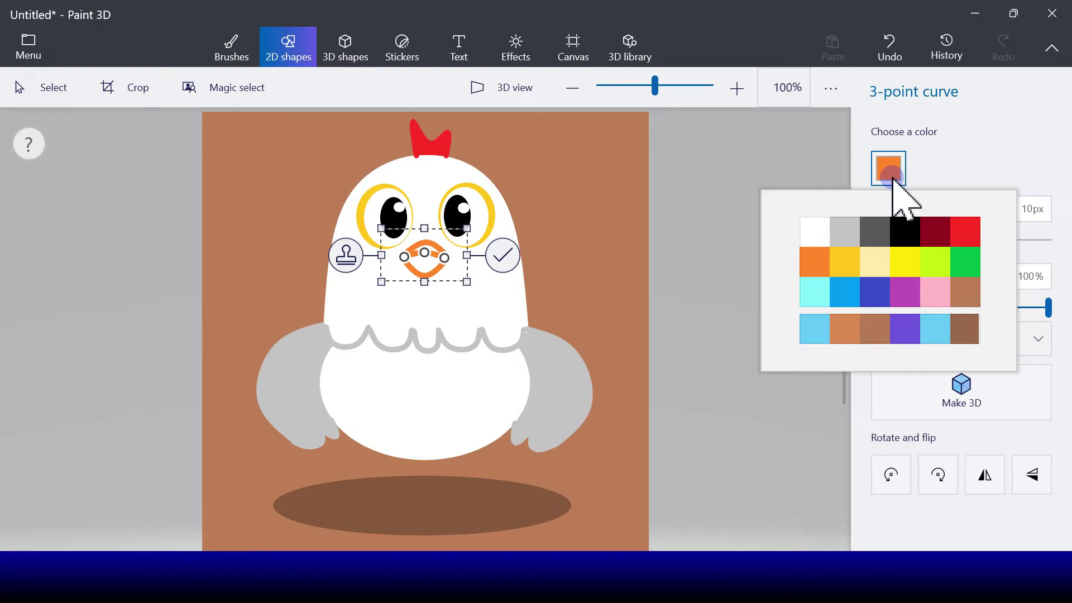
{"action": "left_click", "coordinate": [956, 239]}
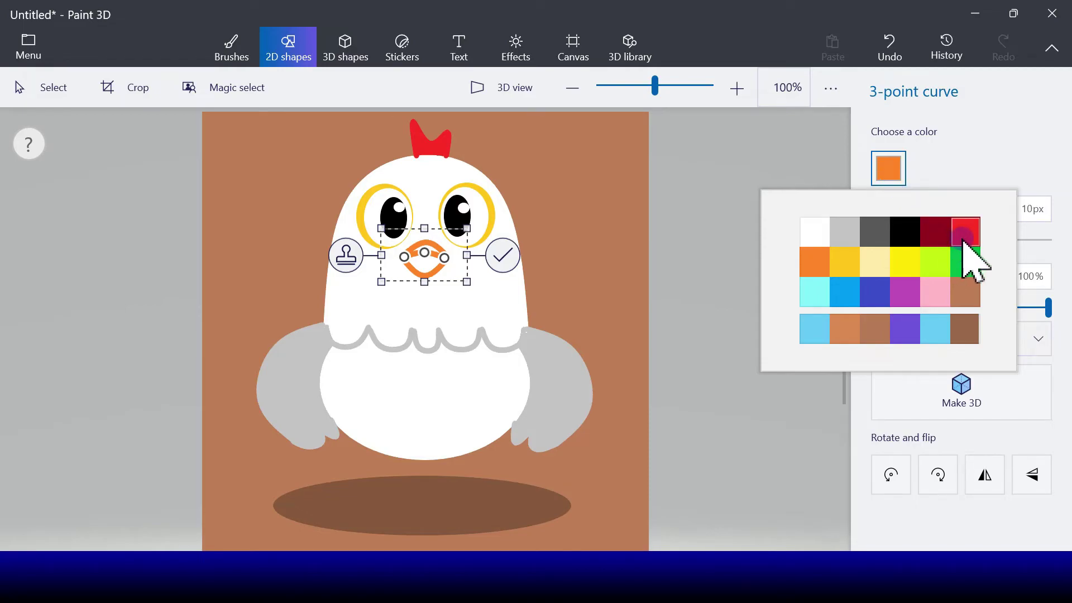
{"action": "left_click", "coordinate": [560, 242]}
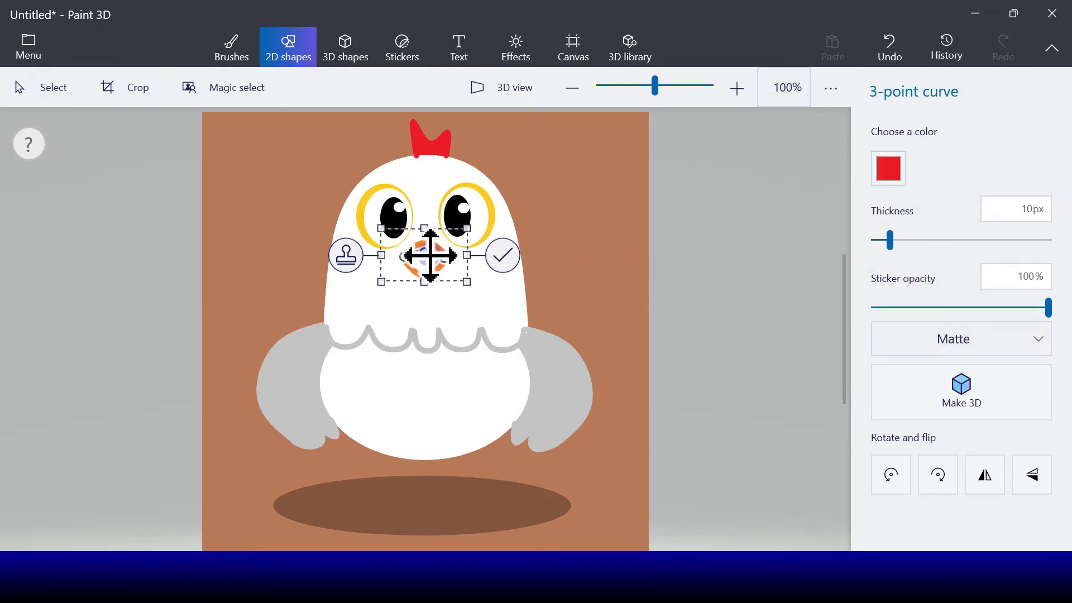
{"action": "left_click", "coordinate": [504, 257]}
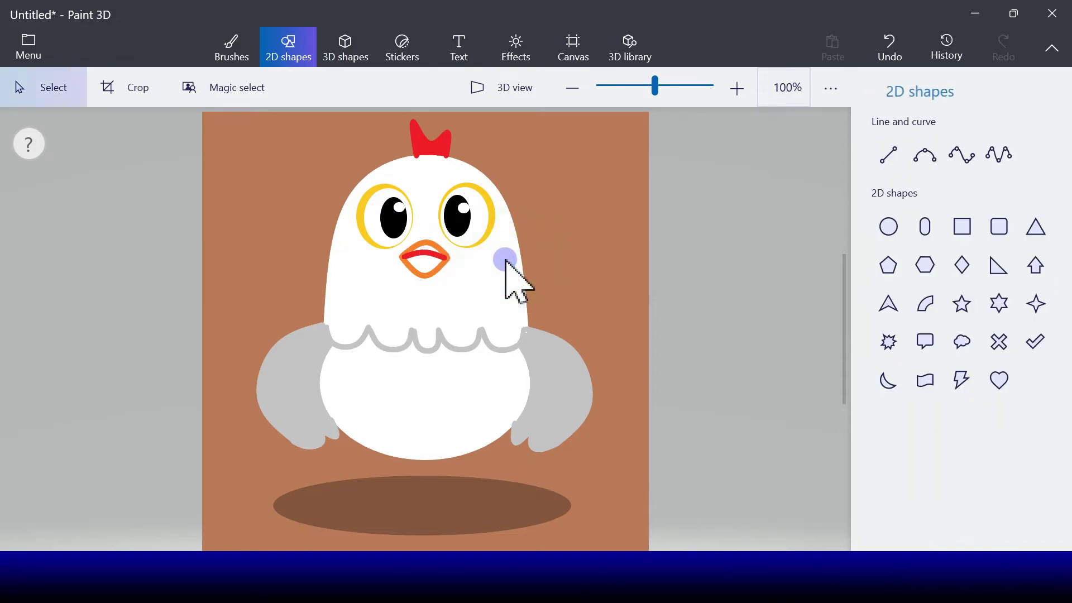
Step: Draw a second red 3-point curve bending downward between the ends of the first to close the mouth outline
{"action": "left_click", "coordinate": [921, 159]}
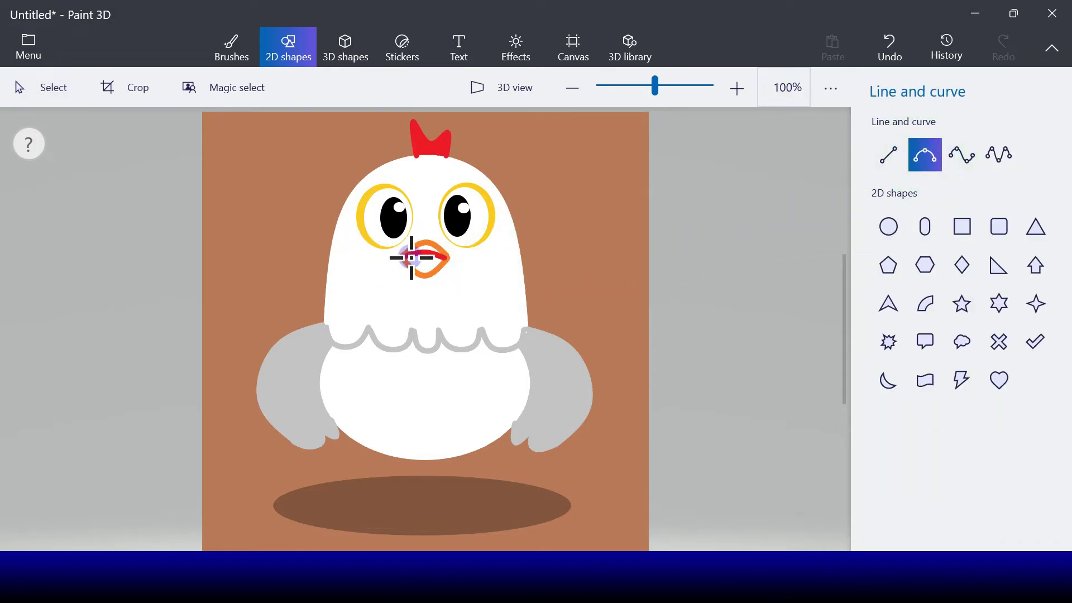
{"action": "left_click", "coordinate": [433, 262]}
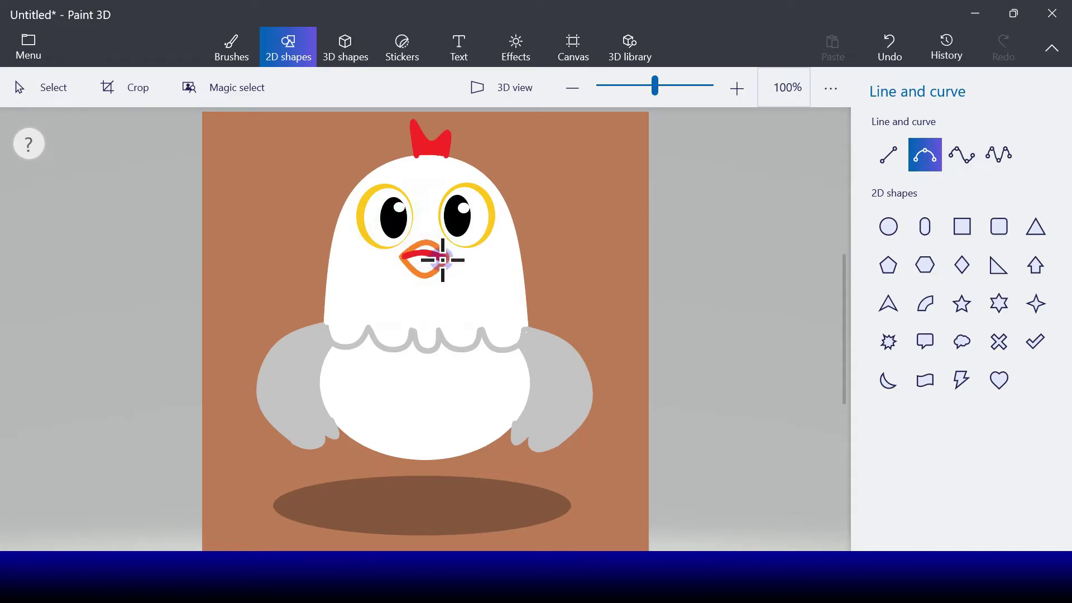
{"action": "left_click", "coordinate": [447, 258]}
{"action": "left_click_drag", "start_coordinate": [426, 253], "coordinate": [423, 257]}
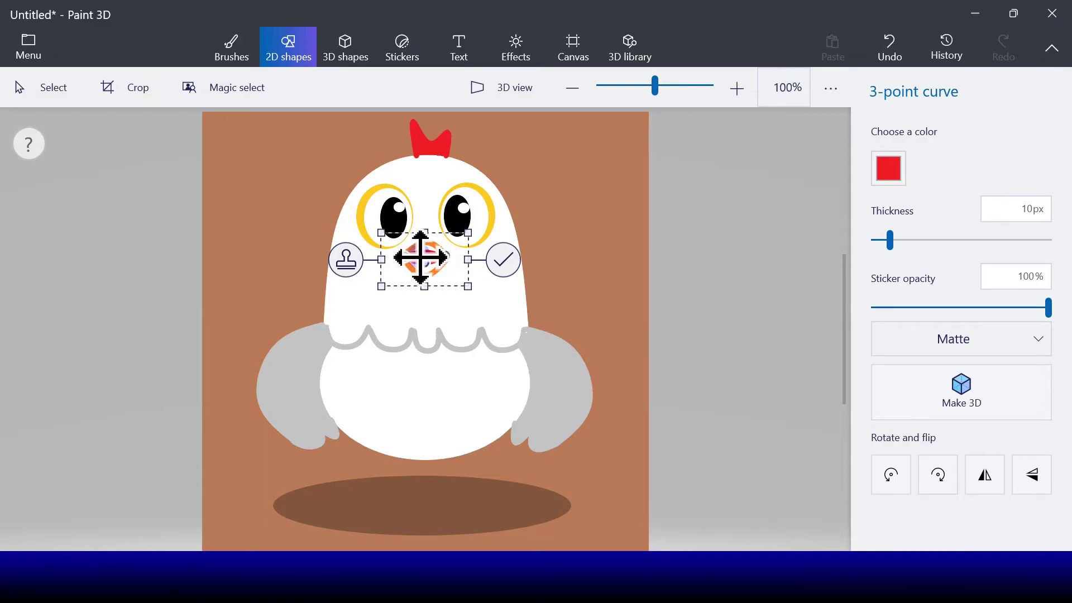
{"action": "left_click", "coordinate": [503, 261]}
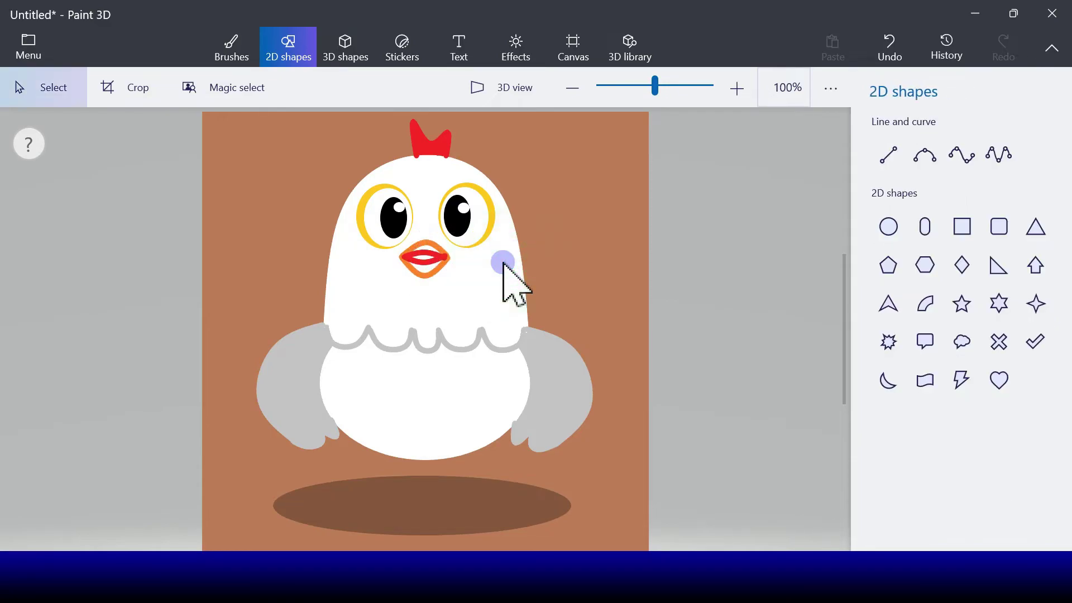
Step: Fill the inside of the mouth with red and the upper and lower parts of the beak with orange
{"action": "left_click", "coordinate": [225, 48]}
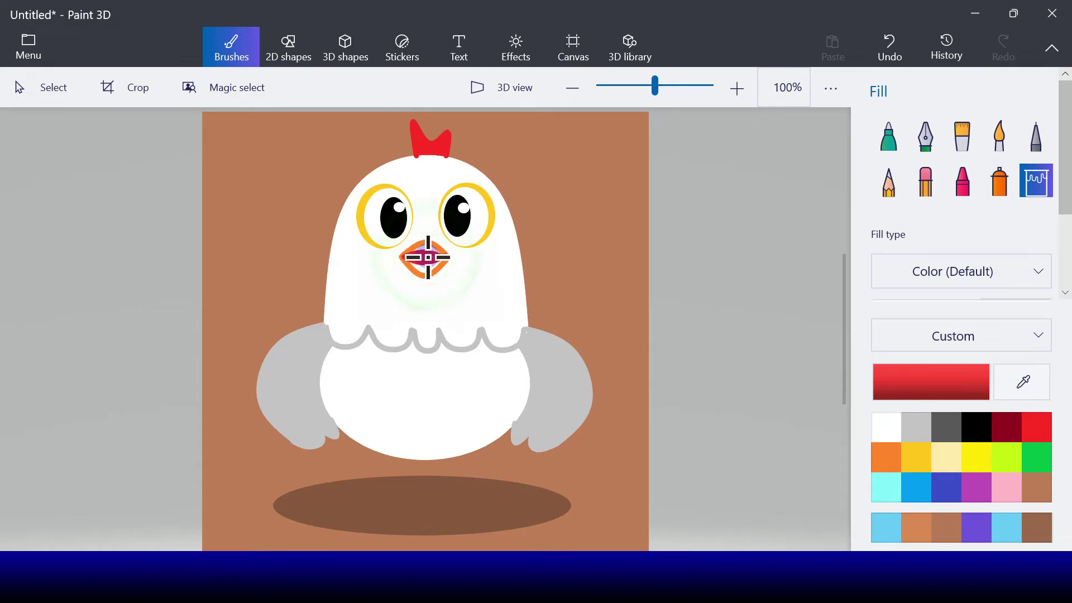
{"action": "left_click", "coordinate": [885, 456]}
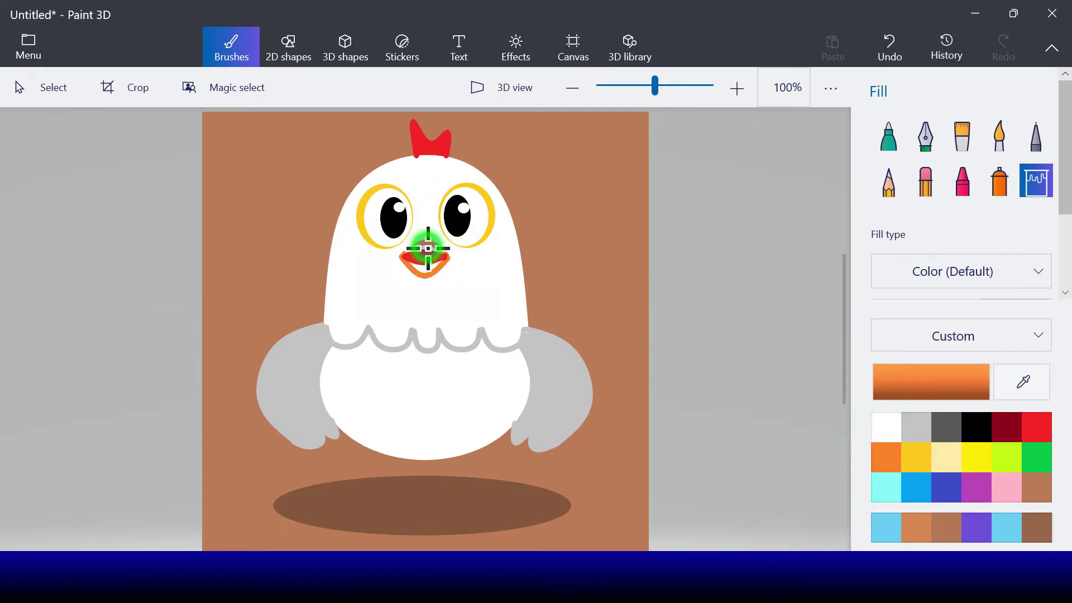
{"action": "left_click", "coordinate": [426, 269]}
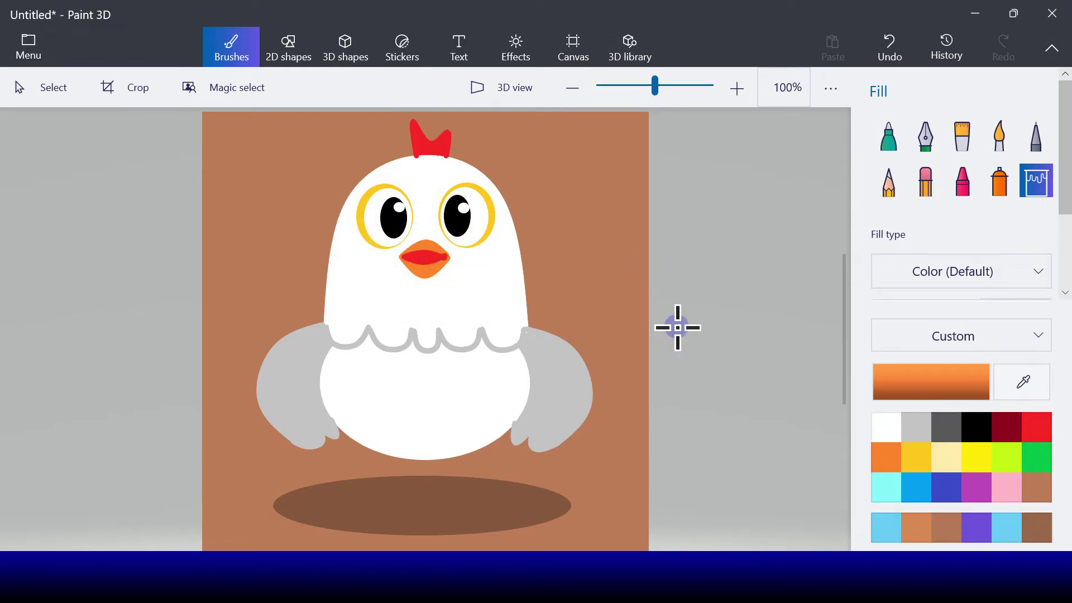
Step: Draw a small circle on the left cheek beside the beak, with light grey fill and light grey outline
{"action": "left_click", "coordinate": [289, 59]}
{"action": "left_click", "coordinate": [889, 232]}
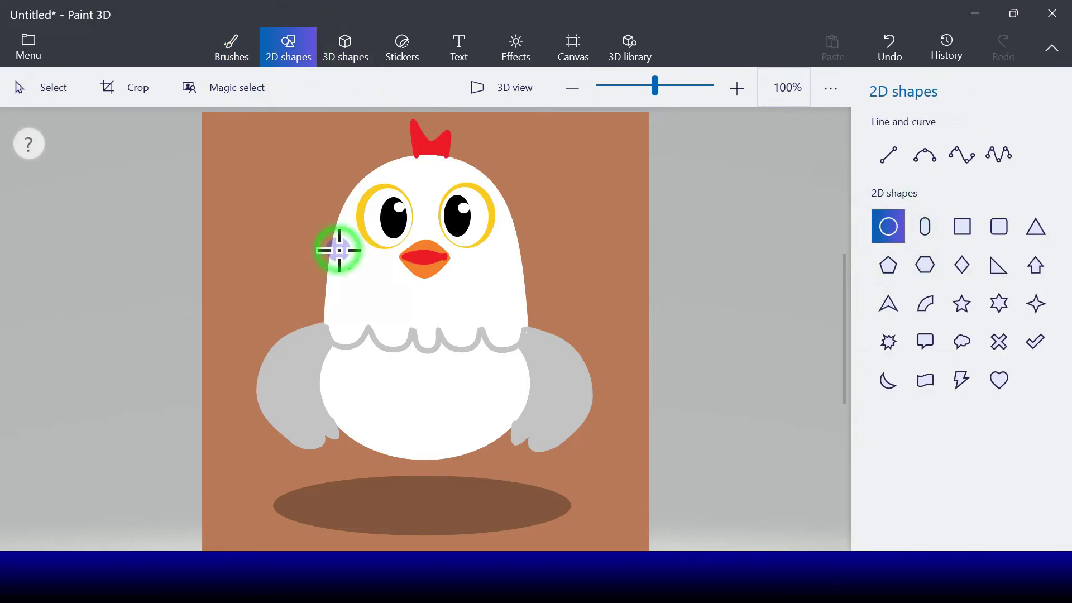
{"action": "left_click_drag", "start_coordinate": [368, 280], "coordinate": [368, 279]}
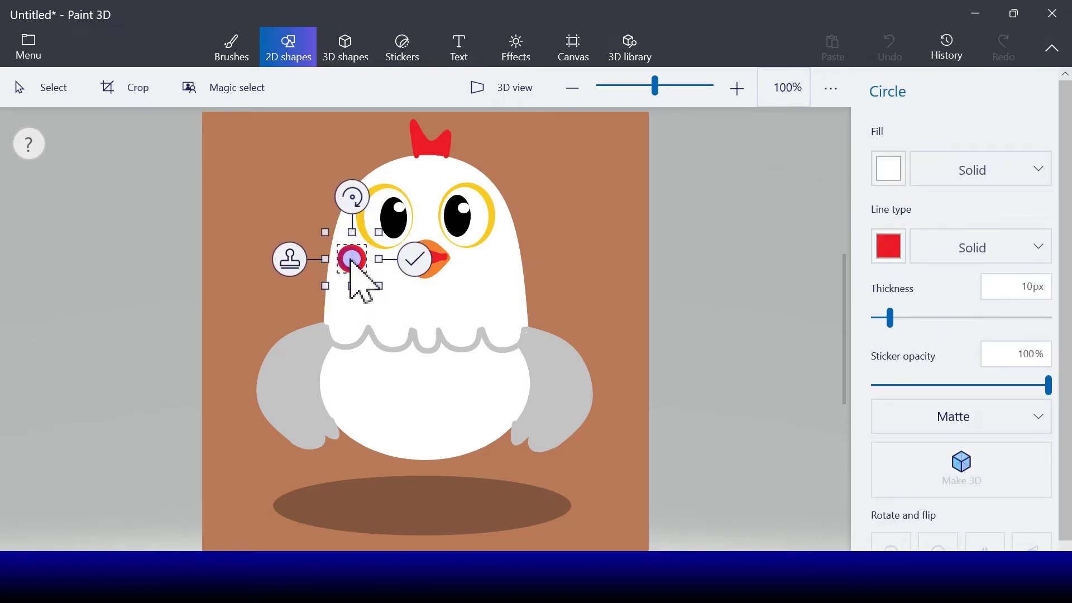
{"action": "left_click", "coordinate": [692, 329]}
{"action": "left_click", "coordinate": [887, 244]}
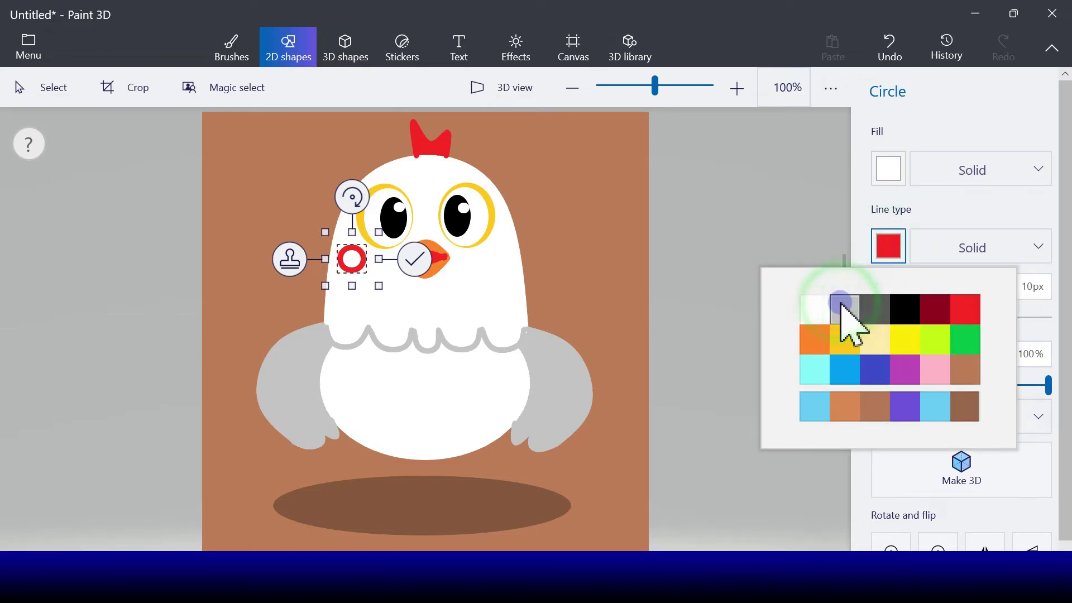
{"action": "left_click", "coordinate": [843, 306]}
{"action": "left_click", "coordinate": [887, 168]}
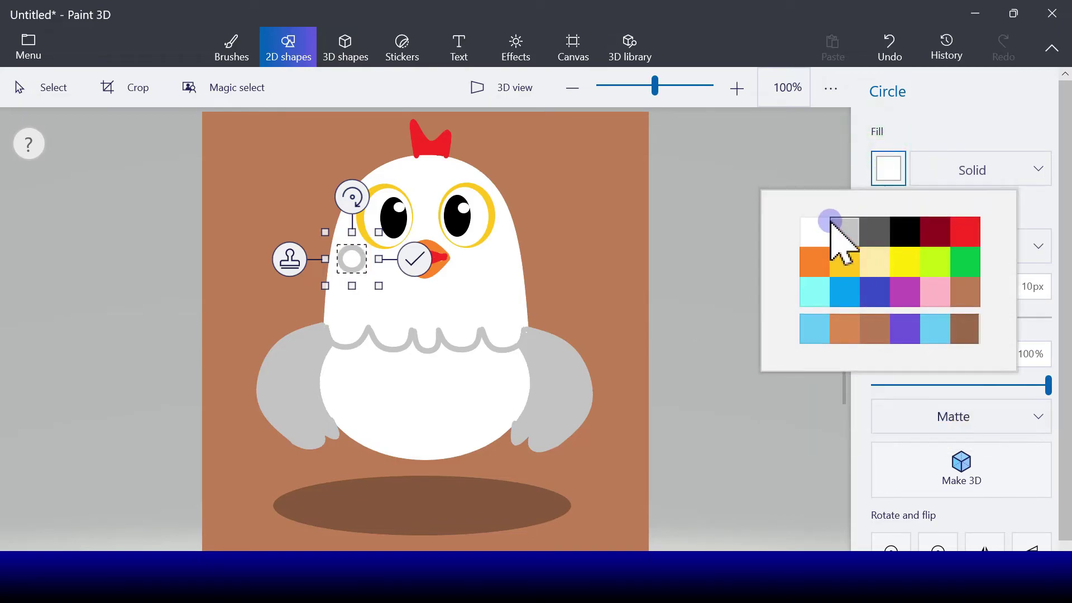
{"action": "left_click", "coordinate": [832, 223]}
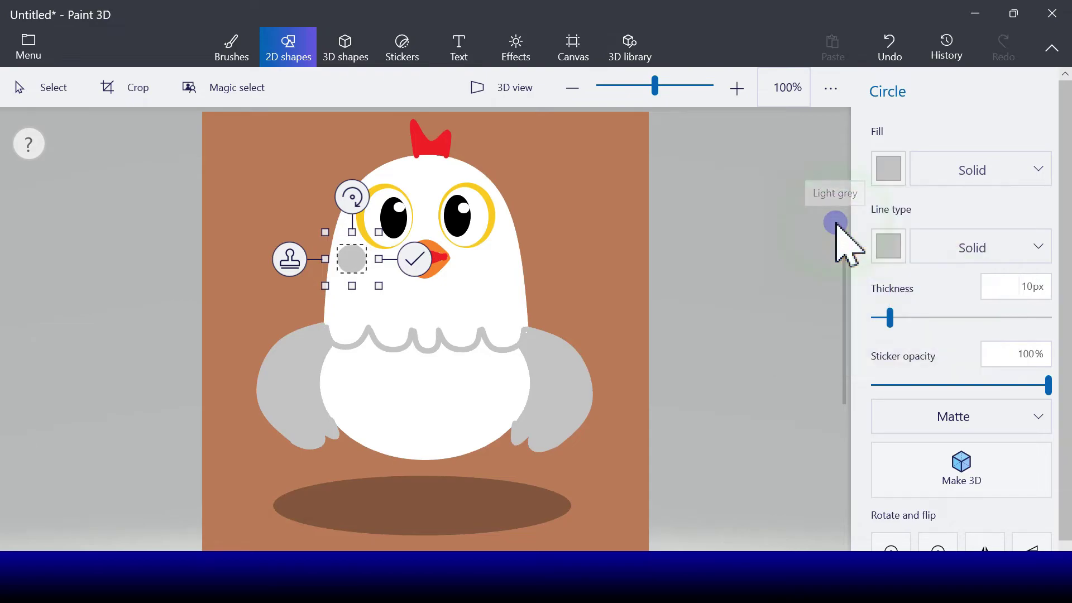
Step: Stamp the light grey cheek circle in place and move the copy to the matching spot on the right cheek
{"action": "left_click", "coordinate": [290, 258]}
{"action": "left_click_drag", "start_coordinate": [363, 271], "coordinate": [503, 261]}
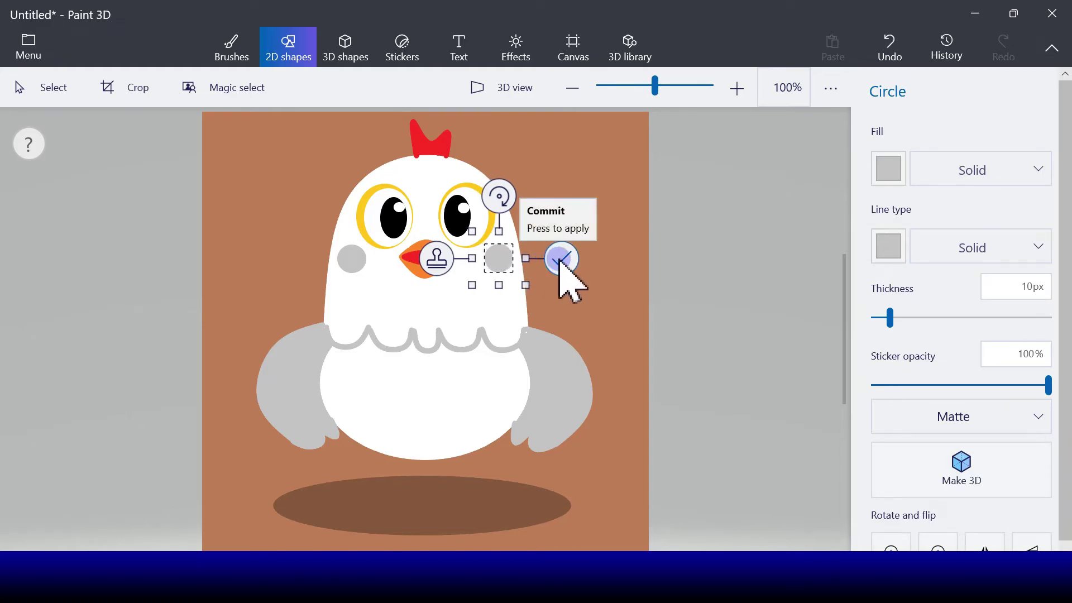
{"action": "left_click", "coordinate": [560, 259]}
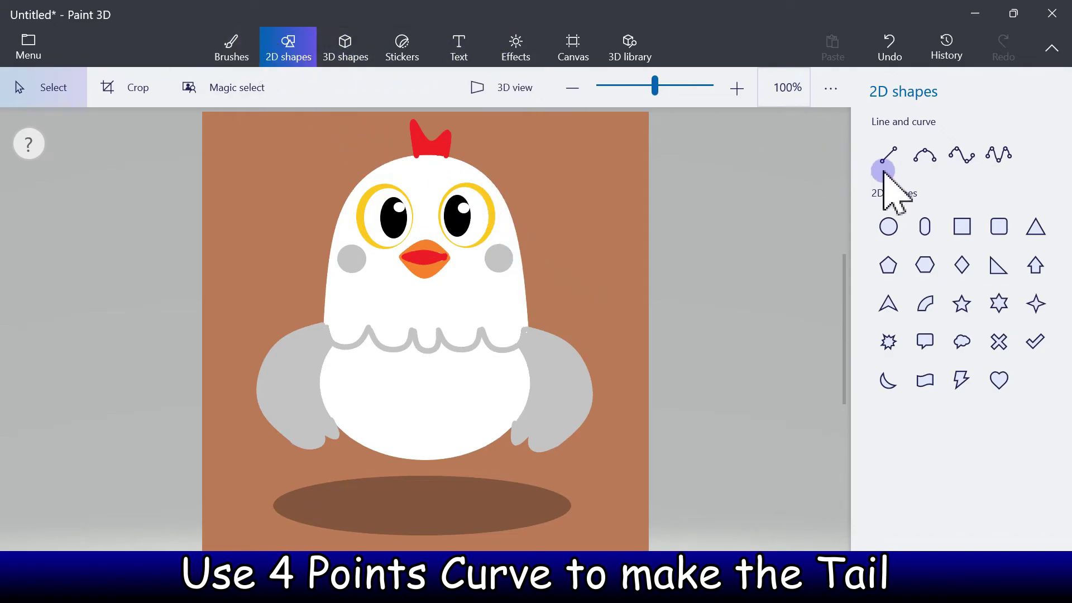
Step: Draw a light grey 4-point curve arching from the upper left of the canvas down to the head's left edge as the tail's outer edge
{"action": "left_click", "coordinate": [935, 158]}
{"action": "left_click", "coordinate": [963, 157]}
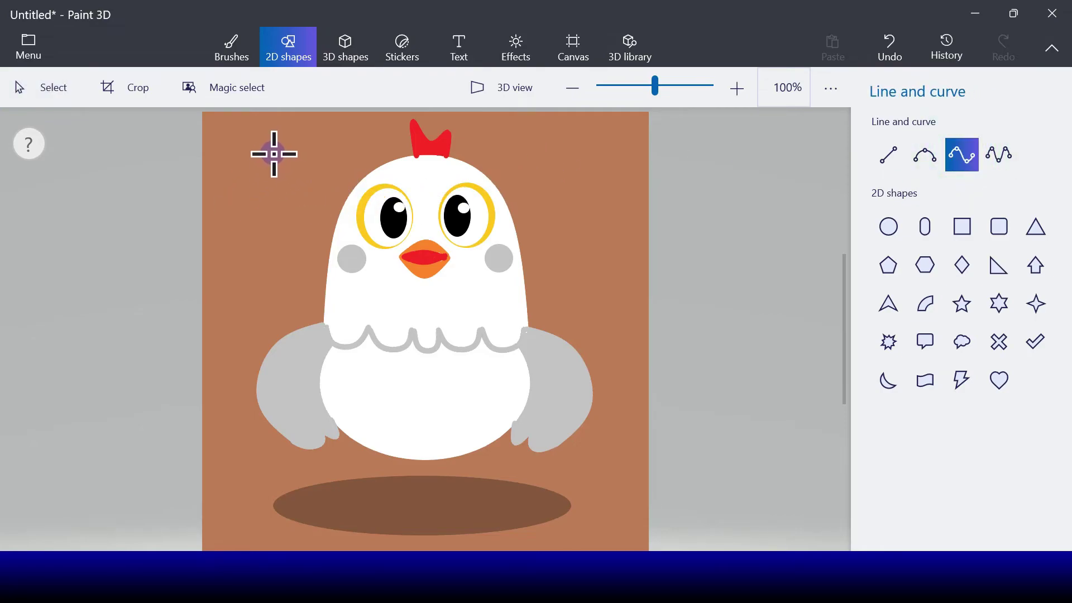
{"action": "left_click_drag", "start_coordinate": [254, 177], "coordinate": [332, 233]}
{"action": "left_click_drag", "start_coordinate": [283, 184], "coordinate": [284, 155]}
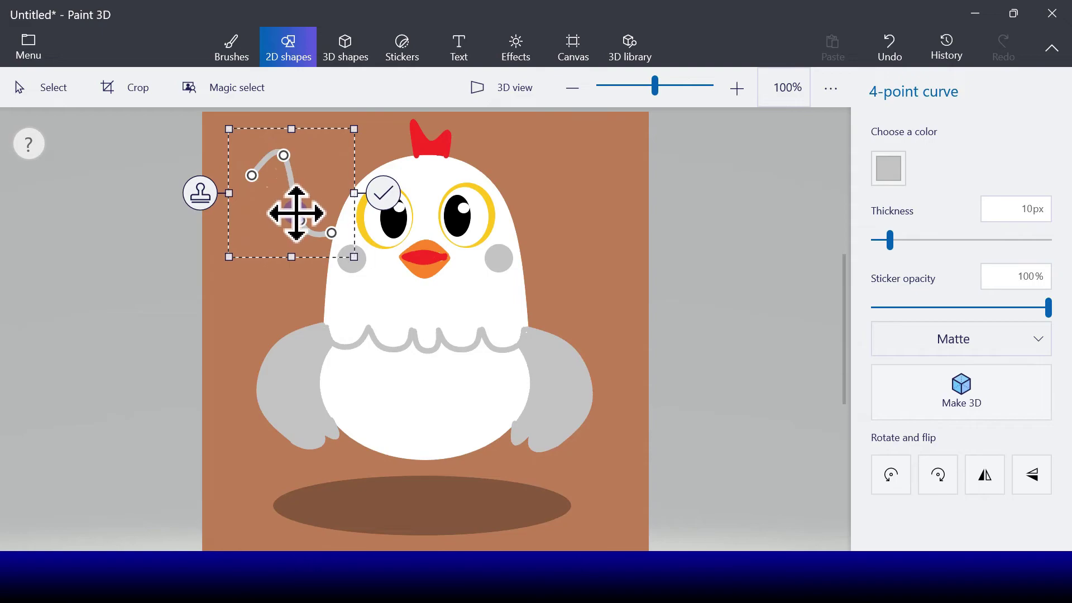
{"action": "mouse_move", "coordinate": [297, 211]}
{"action": "left_mouse_down"}
{"action": "mouse_move", "coordinate": [296, 220]}
{"action": "mouse_move", "coordinate": [316, 155]}
{"action": "mouse_move", "coordinate": [263, 148]}
{"action": "mouse_move", "coordinate": [306, 158]}
{"action": "left_mouse_up"}
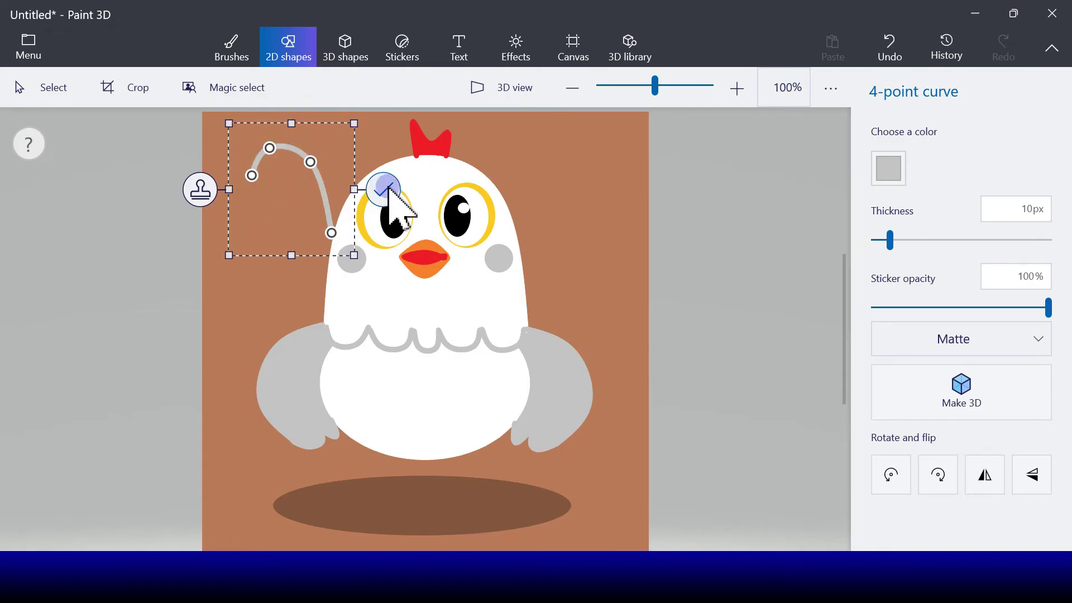
{"action": "left_click", "coordinate": [385, 189]}
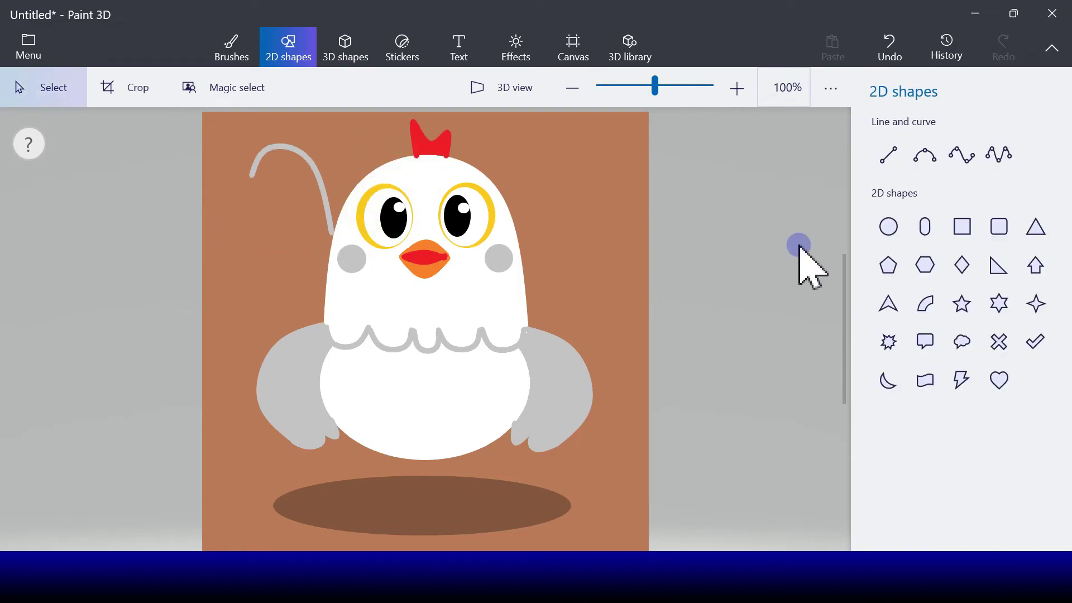
Step: Draw a light grey 3-point curve from the tail's tip down to just above the left wing as the top feather's lower edge
{"action": "left_click", "coordinate": [922, 158]}
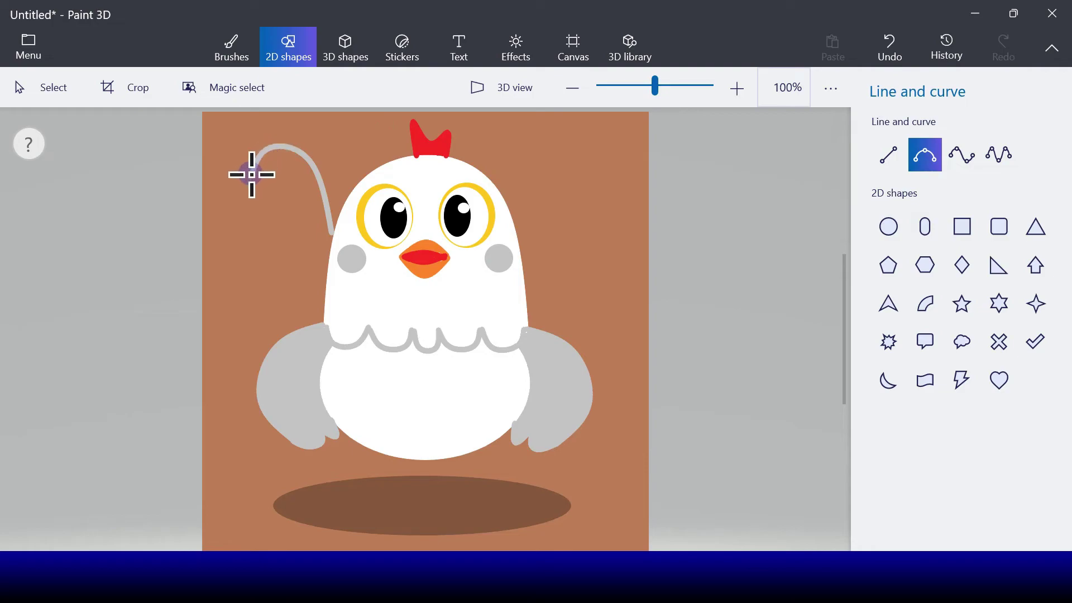
{"action": "left_click_drag", "start_coordinate": [307, 219], "coordinate": [321, 290]}
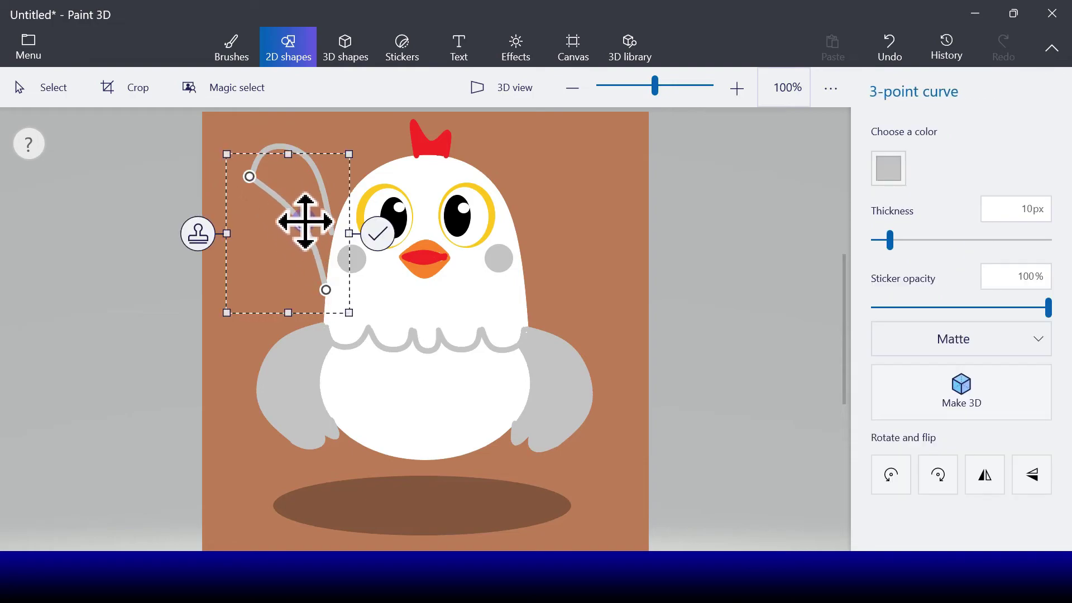
{"action": "left_click_drag", "start_coordinate": [265, 170], "coordinate": [281, 184]}
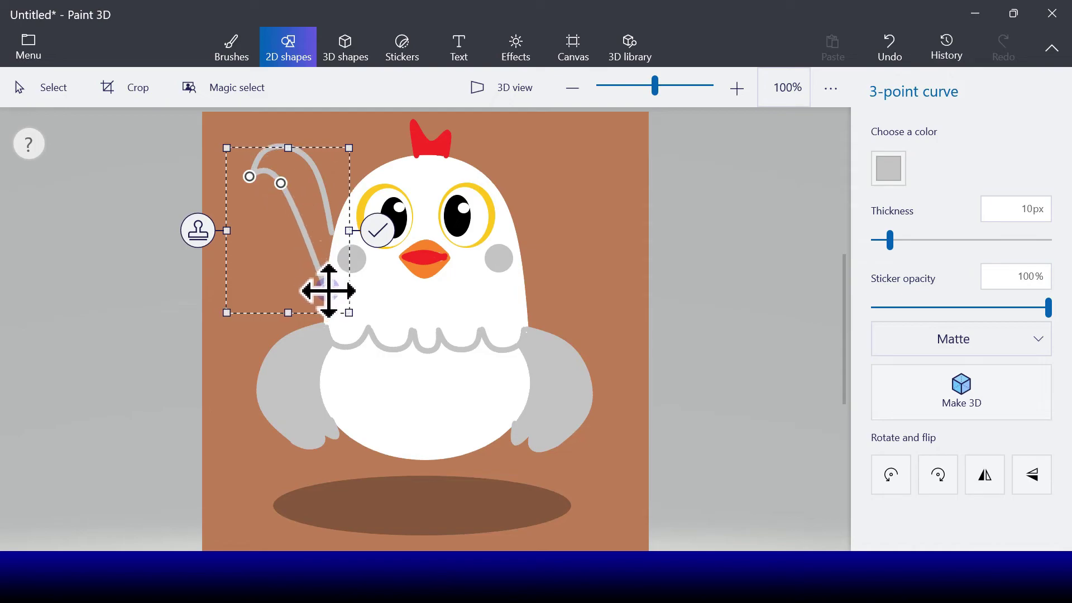
{"action": "left_click_drag", "start_coordinate": [328, 289], "coordinate": [315, 309]}
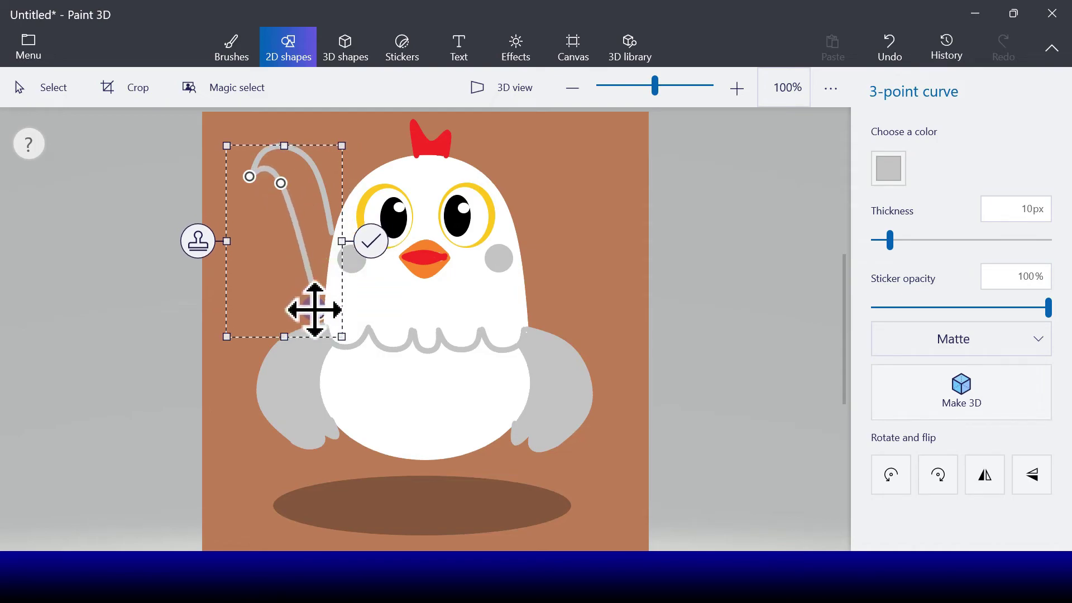
{"action": "left_click", "coordinate": [371, 240]}
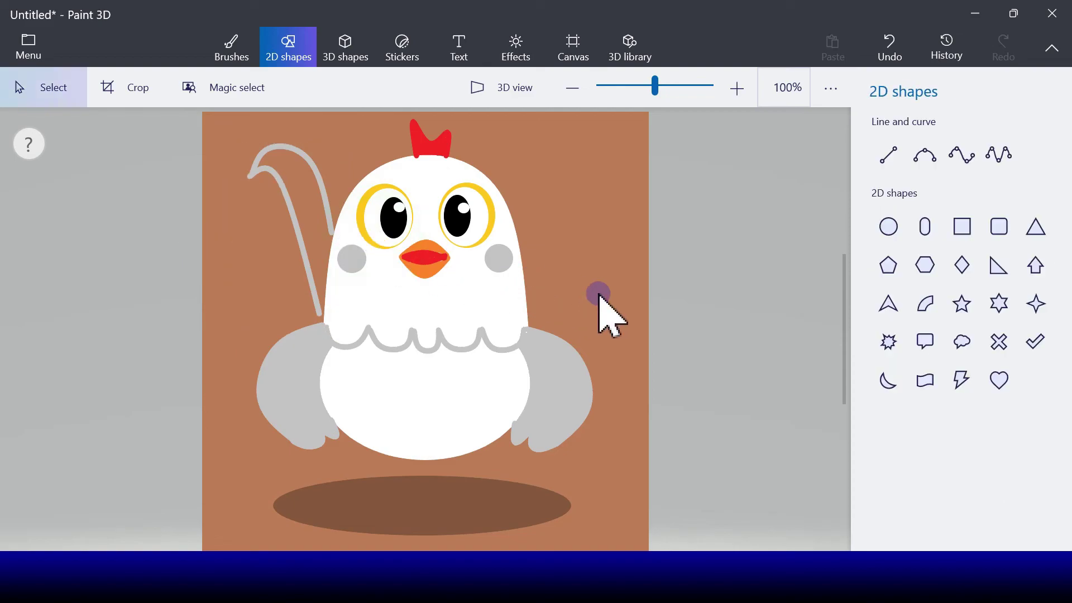
Step: Draw a short light grey 4-point curve below the first tail feather, arching to meet its lower edge, as the second feather's top
{"action": "left_click", "coordinate": [955, 160]}
{"action": "mouse_move", "coordinate": [253, 226]}
{"action": "left_mouse_down"}
{"action": "mouse_move", "coordinate": [270, 223]}
{"action": "mouse_move", "coordinate": [300, 243]}
{"action": "left_mouse_up"}
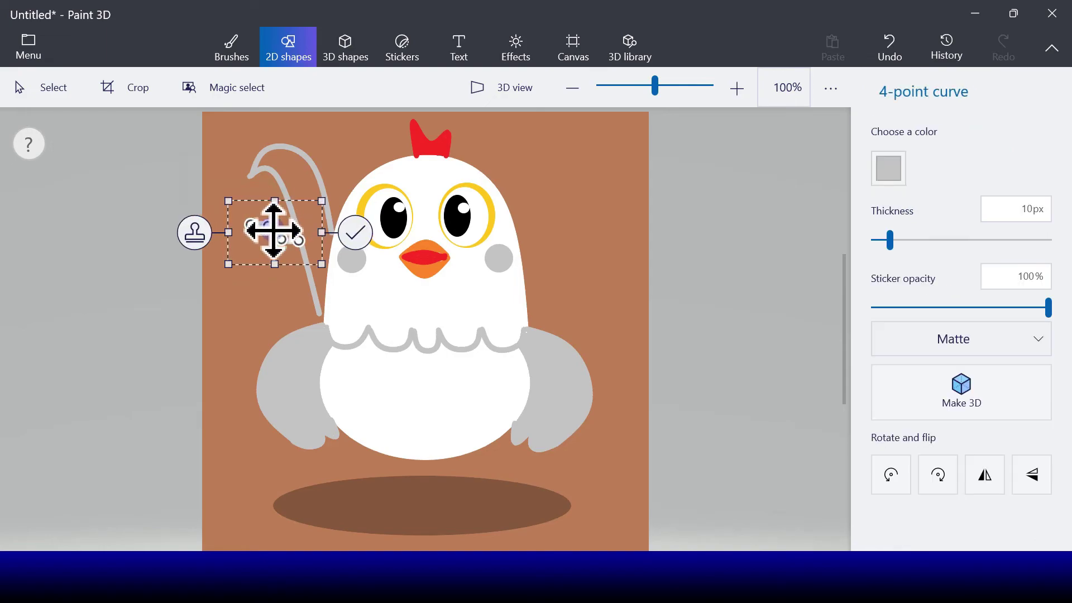
{"action": "mouse_move", "coordinate": [258, 210]}
{"action": "left_mouse_down"}
{"action": "mouse_move", "coordinate": [278, 234]}
{"action": "mouse_move", "coordinate": [279, 211]}
{"action": "left_mouse_up"}
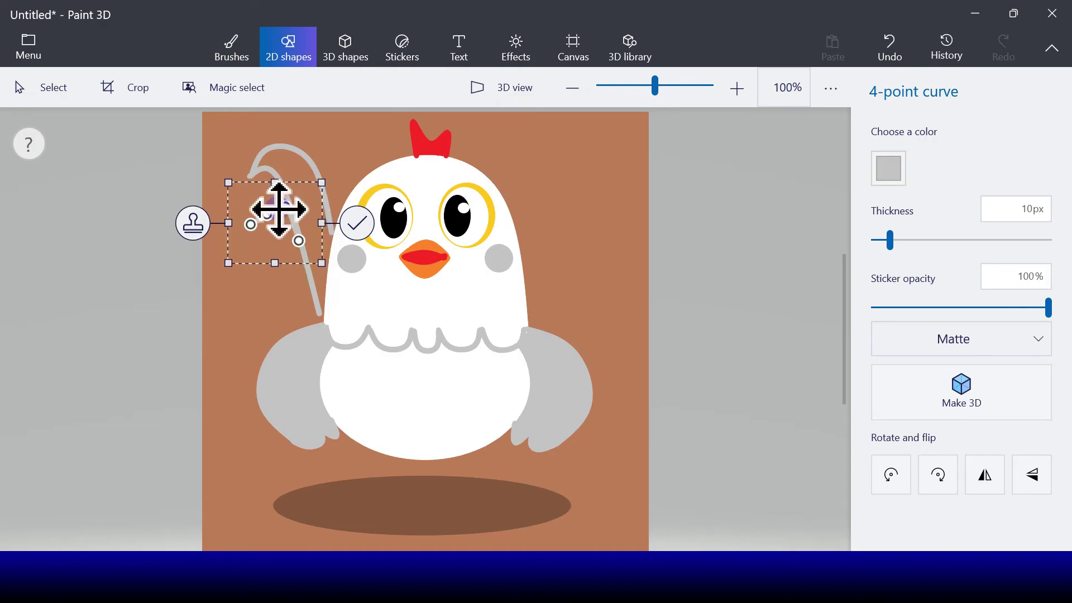
{"action": "left_click", "coordinate": [357, 226]}
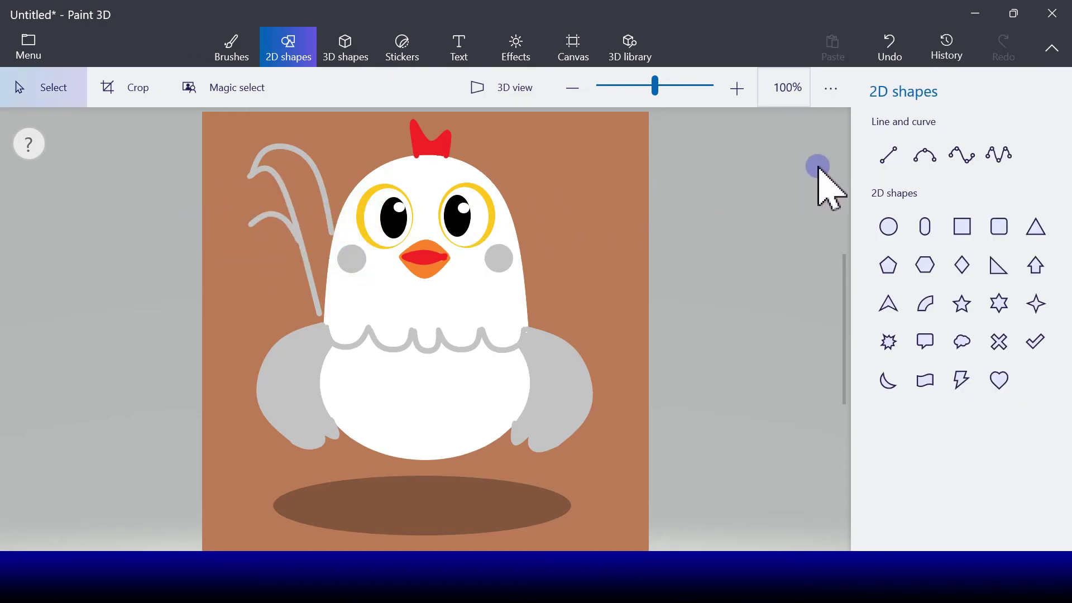
Step: Draw a light grey 3-point curve from the second tail feather's tip down to just above the left wing as its lower edge
{"action": "left_click", "coordinate": [924, 155]}
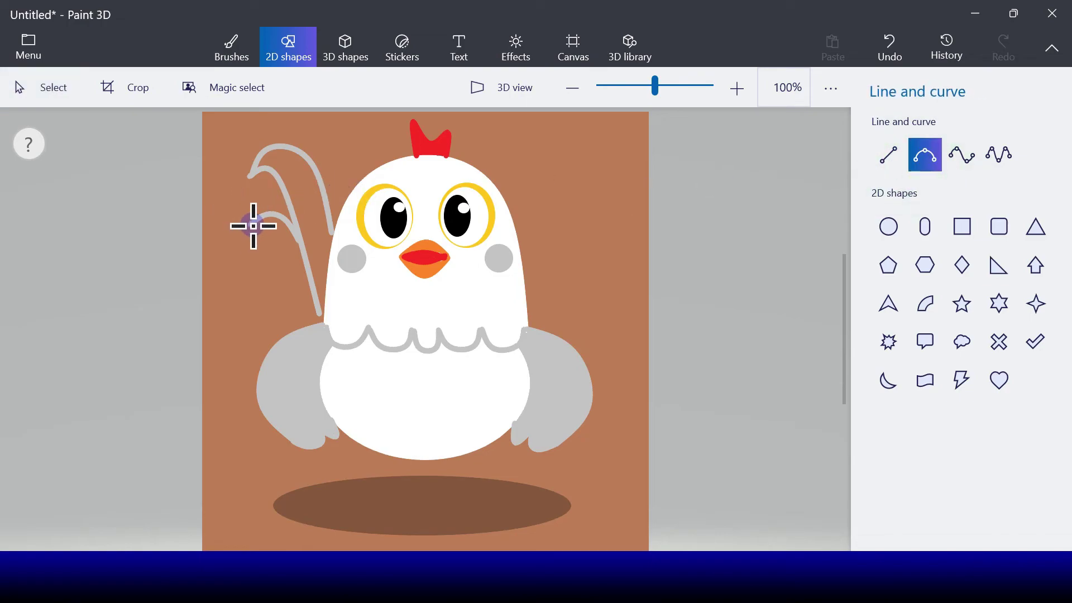
{"action": "left_click_drag", "start_coordinate": [252, 225], "coordinate": [323, 319]}
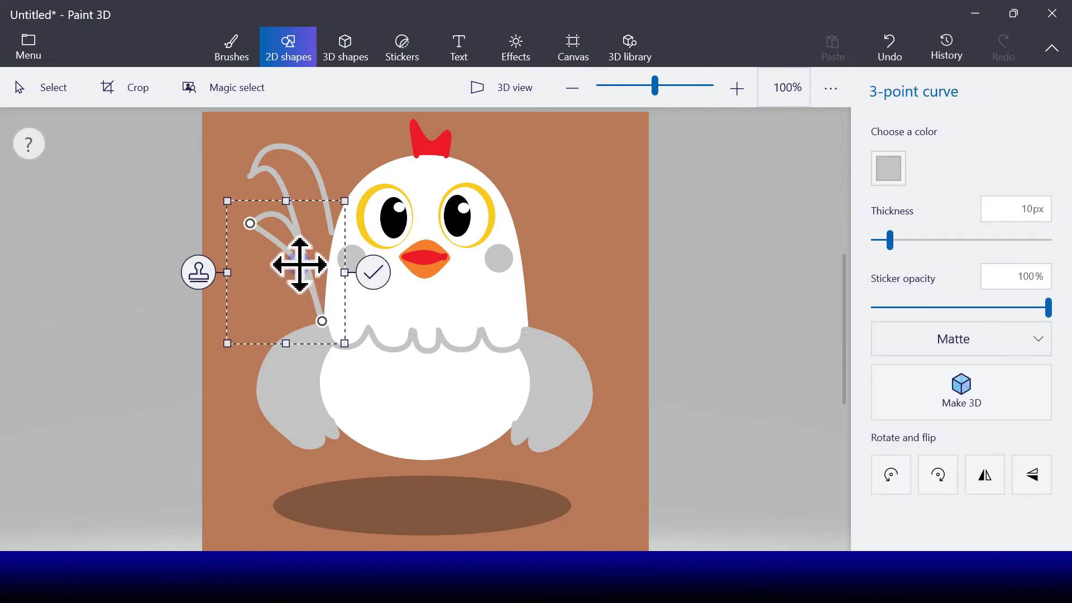
{"action": "left_click_drag", "start_coordinate": [285, 253], "coordinate": [271, 232]}
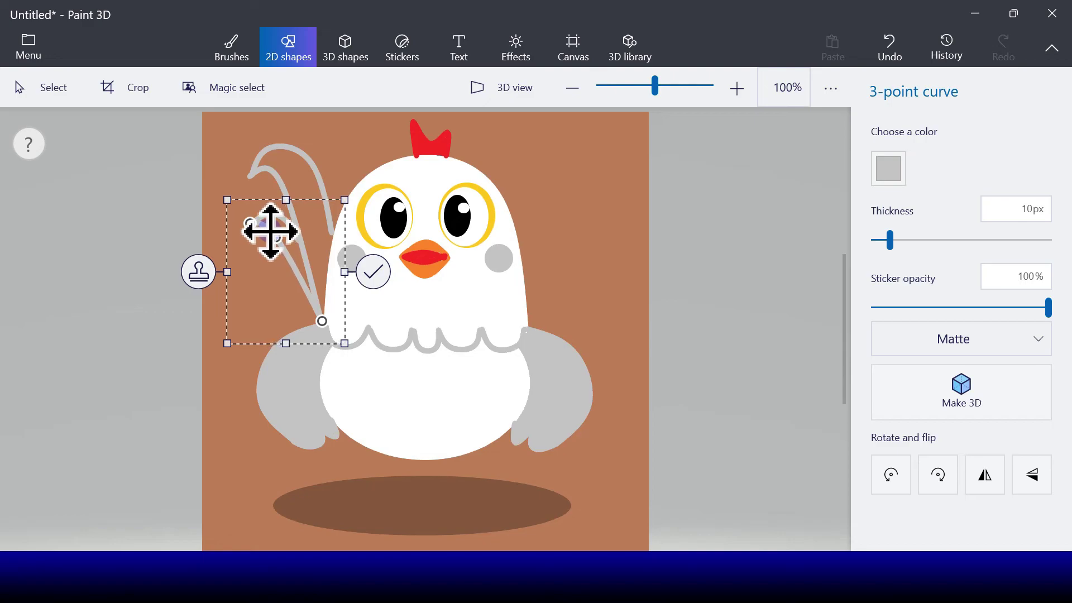
{"action": "left_click", "coordinate": [369, 273]}
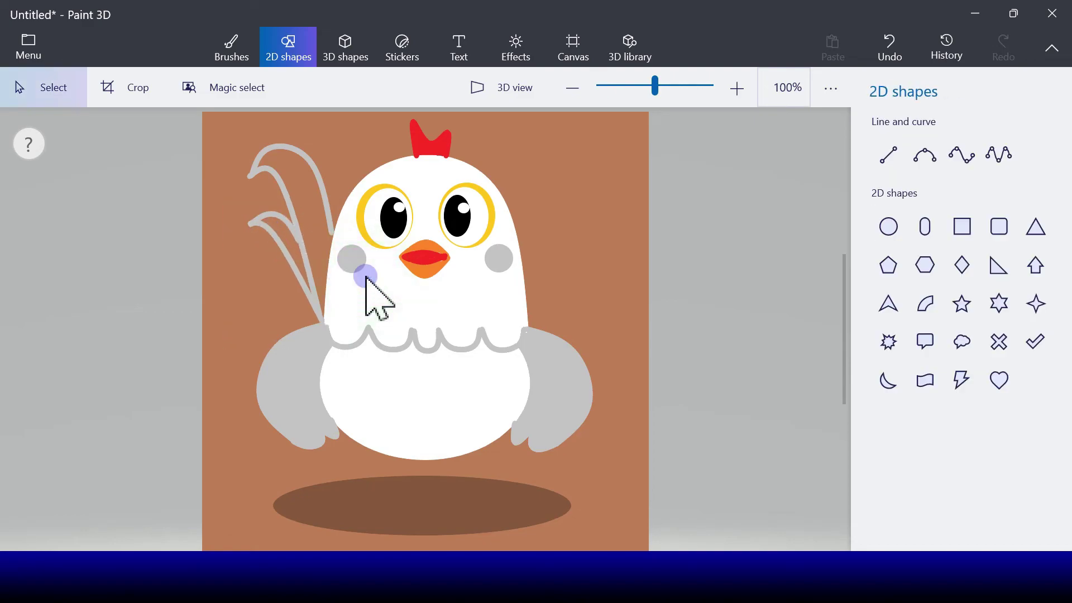
Step: Fill the insides of both outlined tail feathers with light grey
{"action": "left_click", "coordinate": [248, 49]}
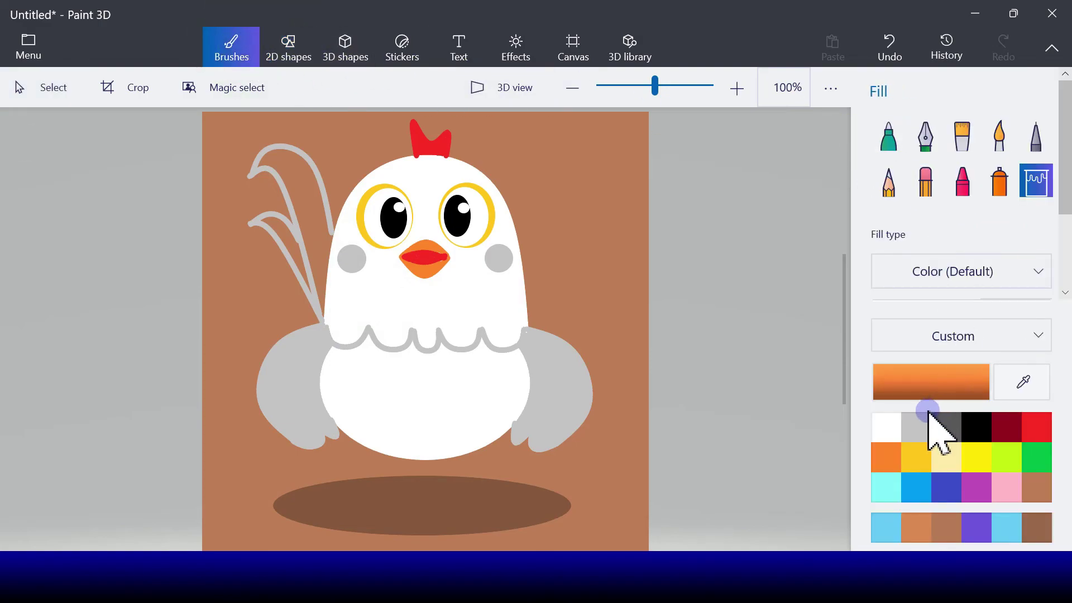
{"action": "left_click", "coordinate": [920, 429]}
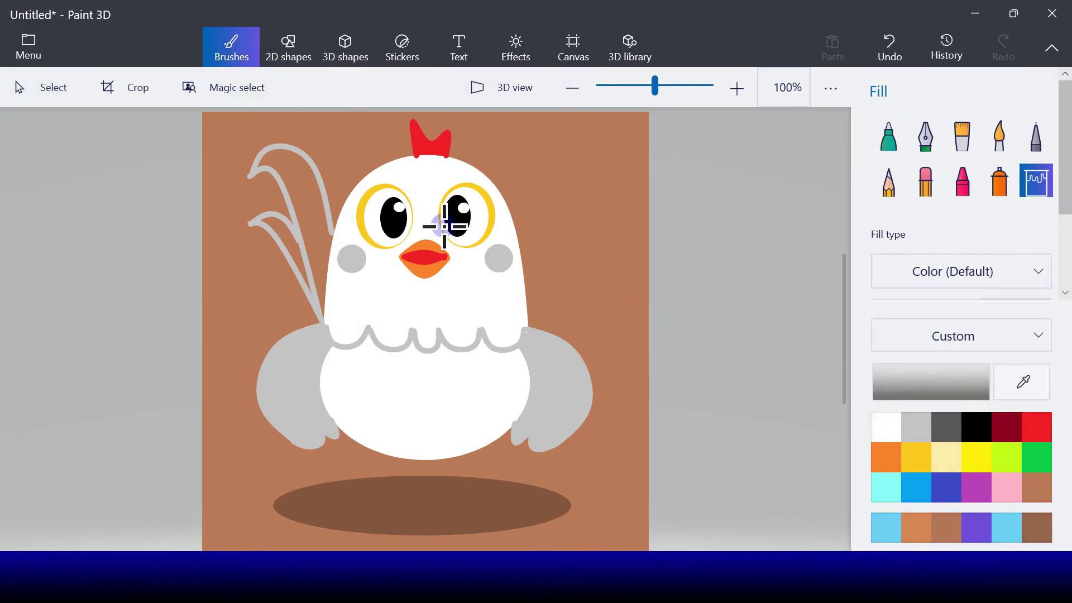
{"action": "left_click", "coordinate": [305, 194]}
{"action": "left_click", "coordinate": [288, 242]}
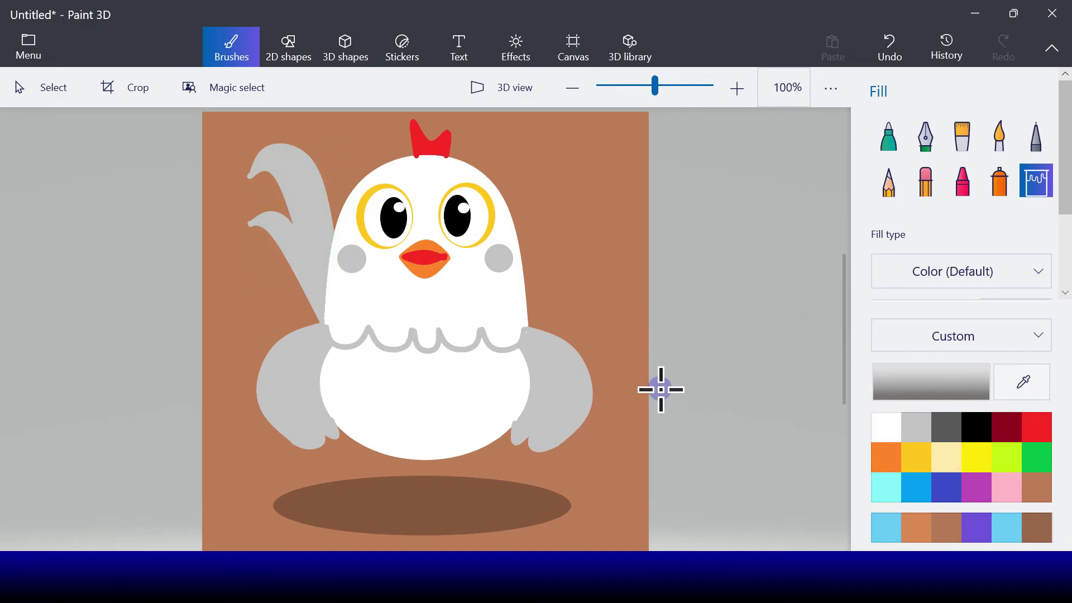
Step: Draw a short 20 px golden yellow line slanting down and outward from the body's lower left edge as the left leg
{"action": "left_click", "coordinate": [288, 49]}
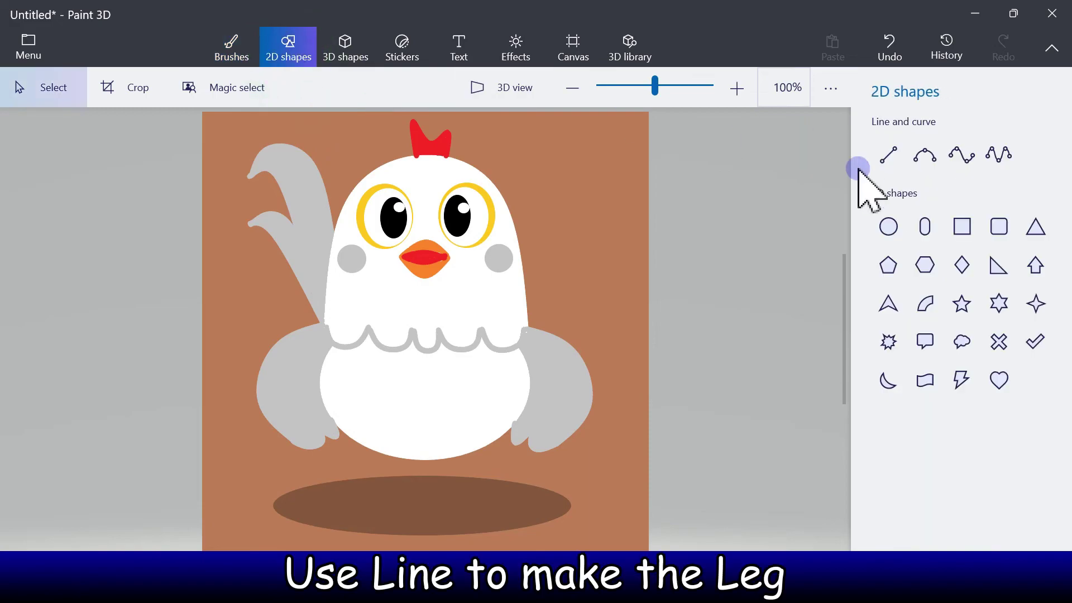
{"action": "left_click", "coordinate": [898, 160]}
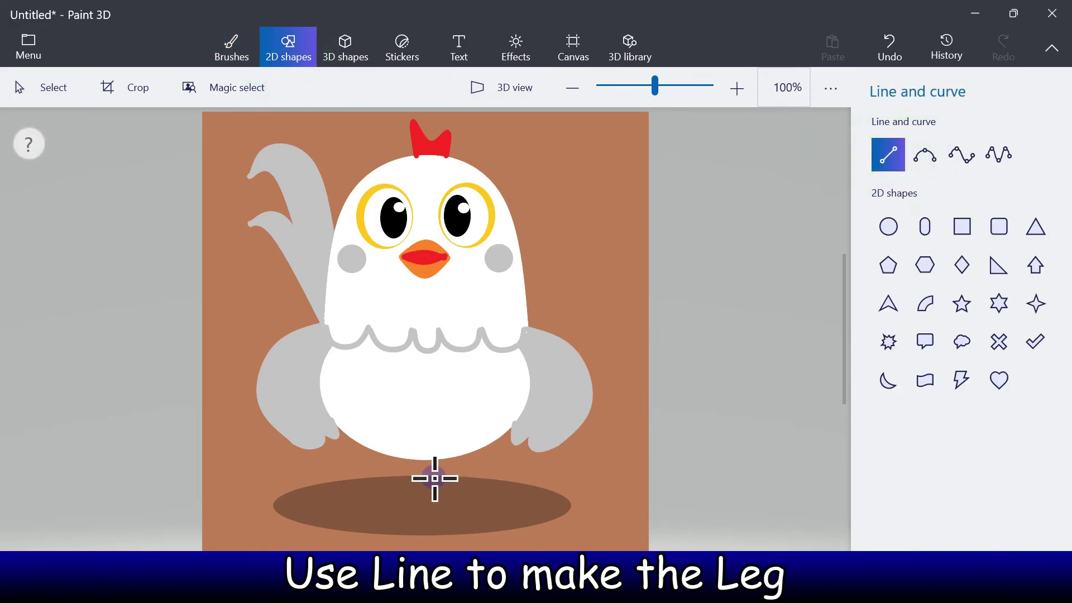
{"action": "left_click_drag", "start_coordinate": [383, 451], "coordinate": [371, 481]}
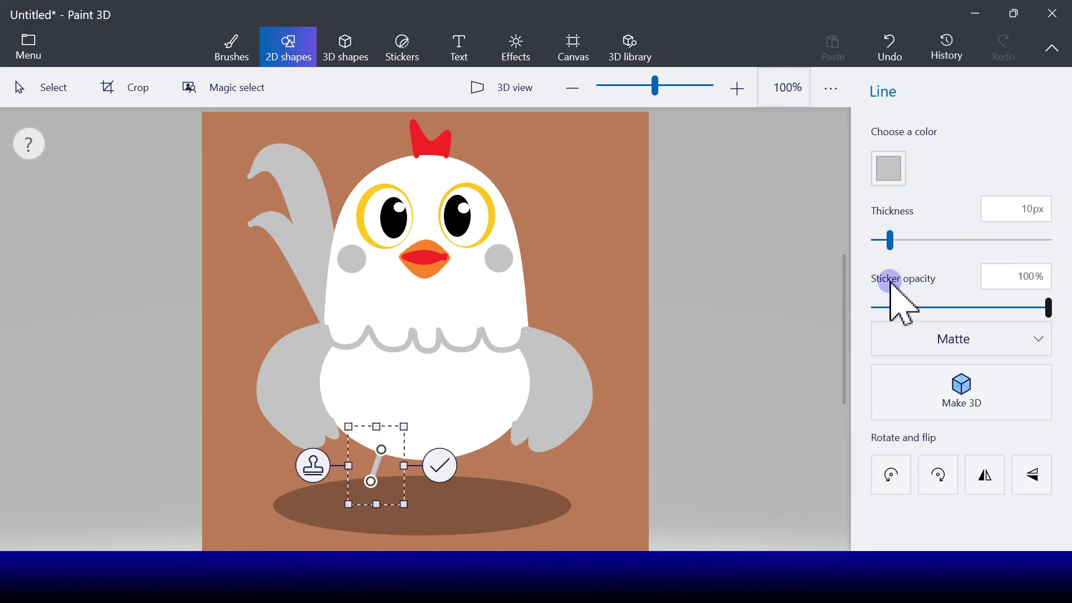
{"action": "left_click_drag", "start_coordinate": [889, 248], "coordinate": [909, 249]}
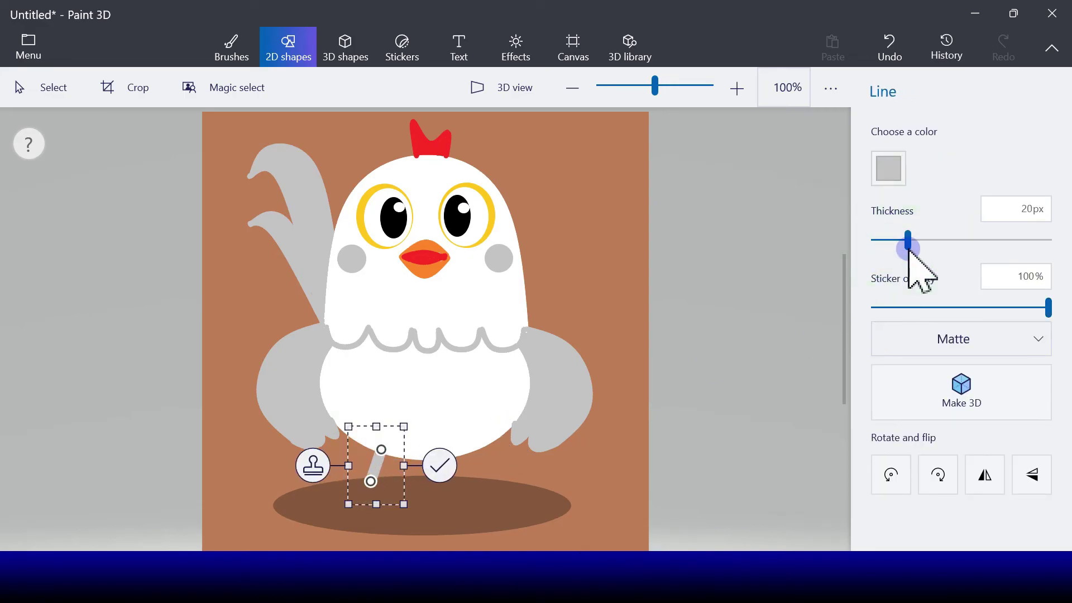
{"action": "left_click", "coordinate": [888, 171]}
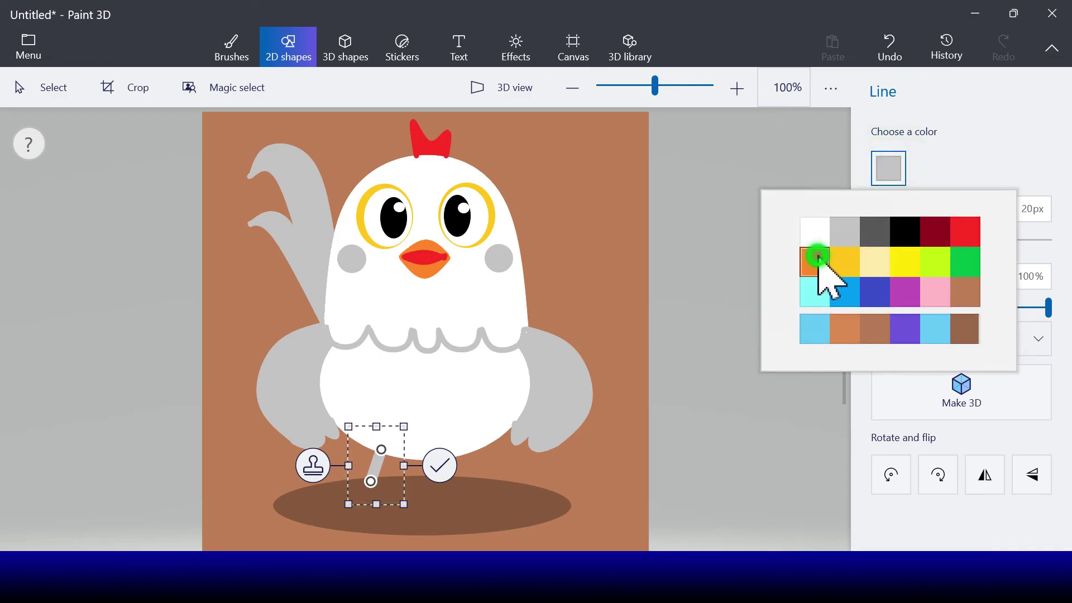
{"action": "left_click", "coordinate": [818, 257]}
{"action": "left_click", "coordinate": [885, 183]}
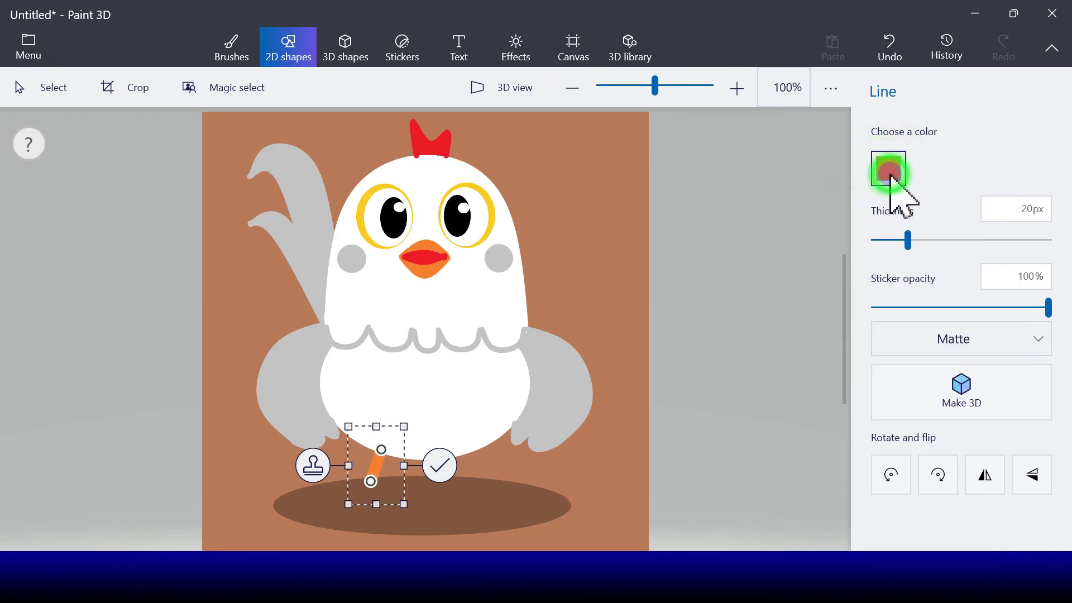
{"action": "left_click", "coordinate": [843, 262]}
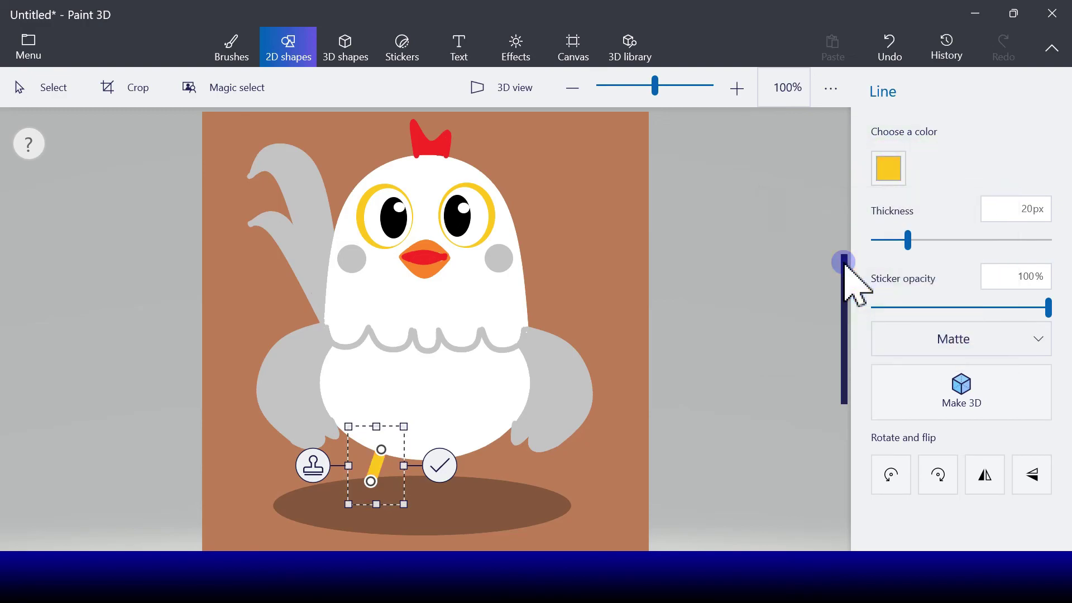
{"action": "left_click", "coordinate": [441, 467]}
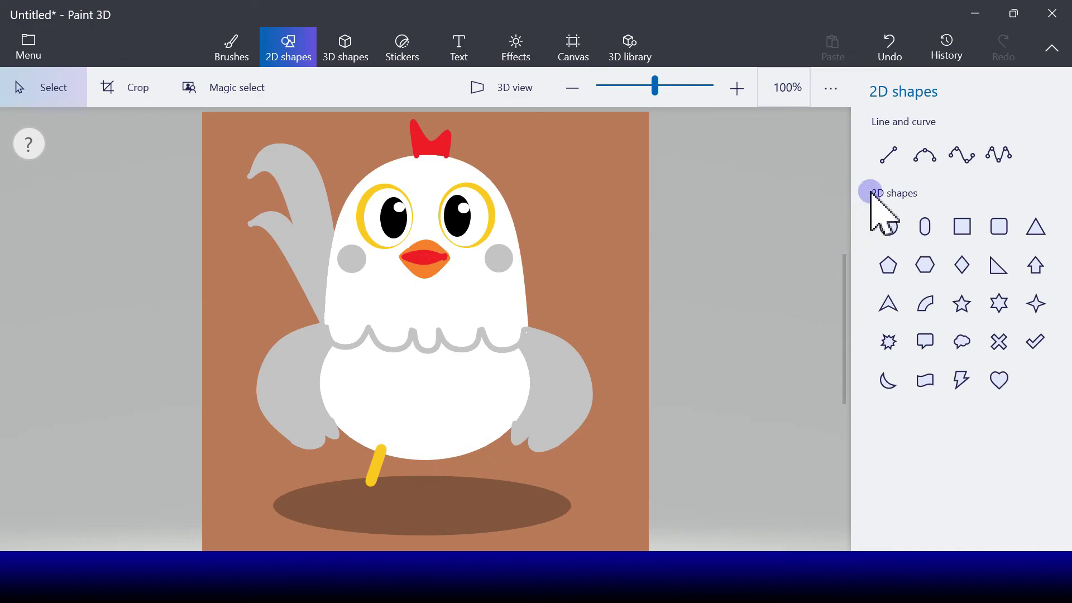
Step: Draw a matching 20 px golden yellow line slanting down and outward from the body's lower right edge as the right leg
{"action": "left_click", "coordinate": [888, 154]}
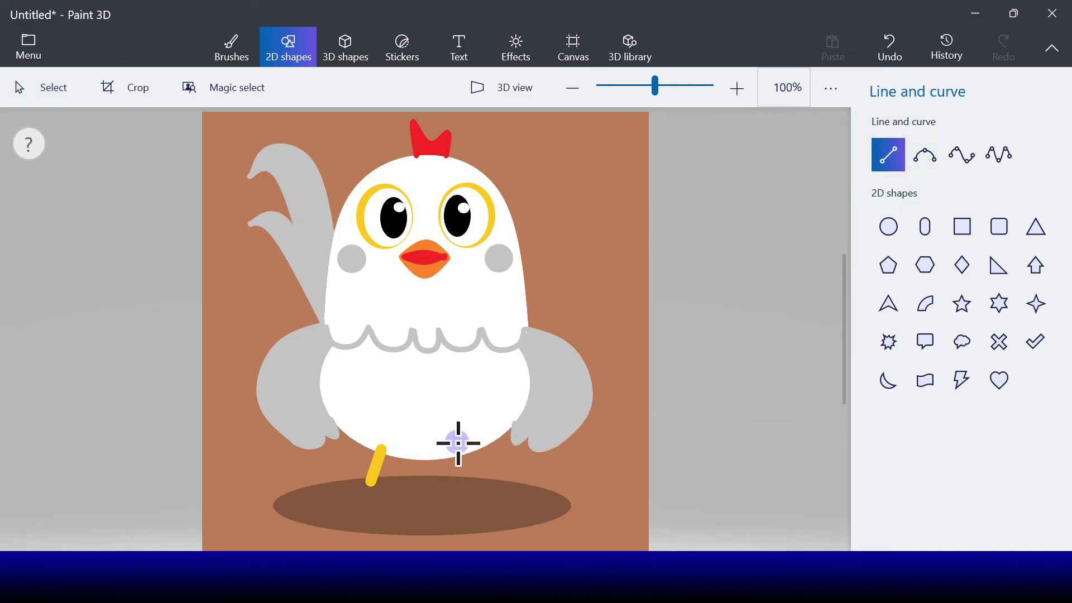
{"action": "left_click_drag", "start_coordinate": [461, 448], "coordinate": [471, 483]}
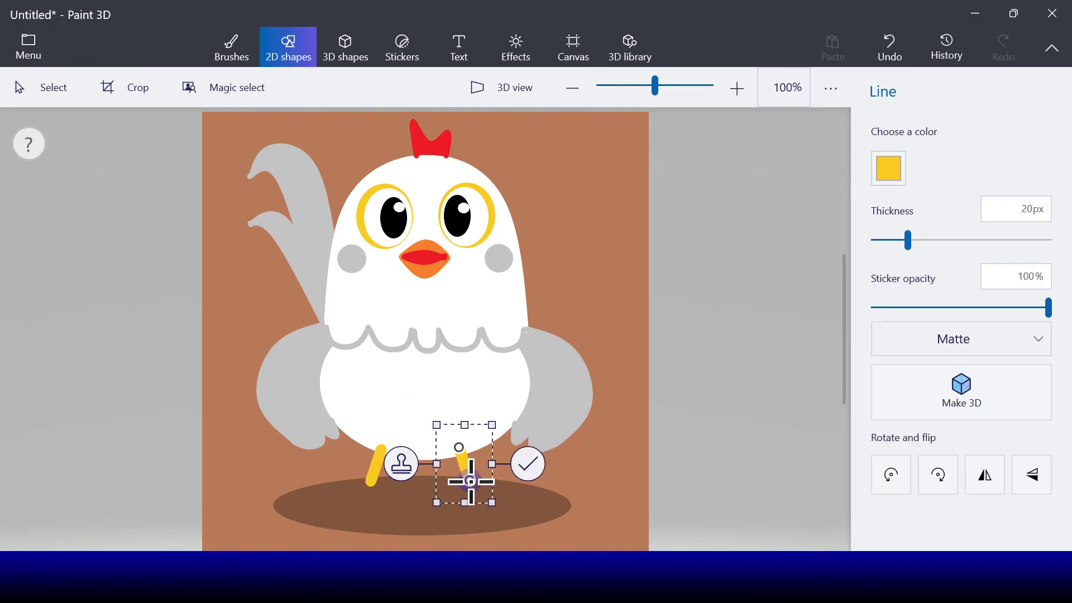
{"action": "left_click", "coordinate": [525, 473]}
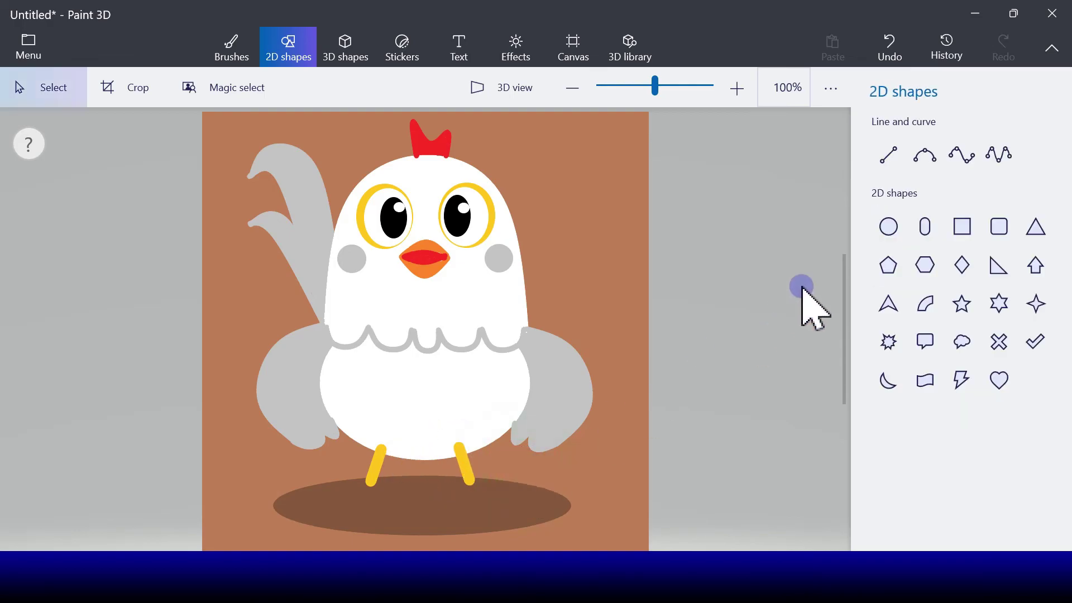
Step: Draw three 15 px golden yellow lines fanning outward from the left leg's lower end as the left foot's toes
{"action": "left_click", "coordinate": [888, 155]}
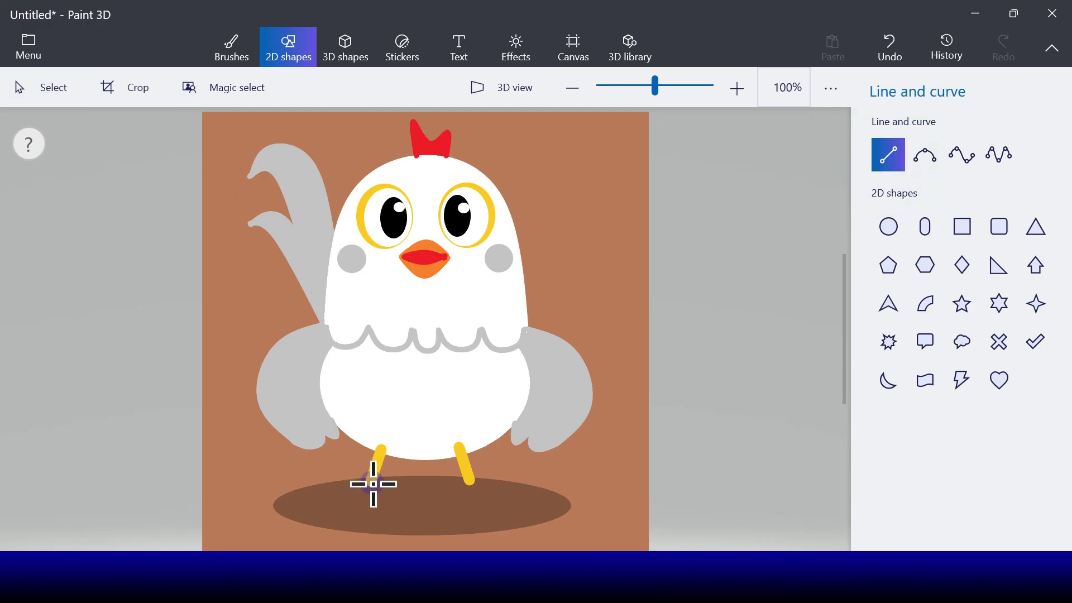
{"action": "left_click_drag", "start_coordinate": [370, 484], "coordinate": [347, 505]}
{"action": "left_click_drag", "start_coordinate": [911, 239], "coordinate": [902, 240]}
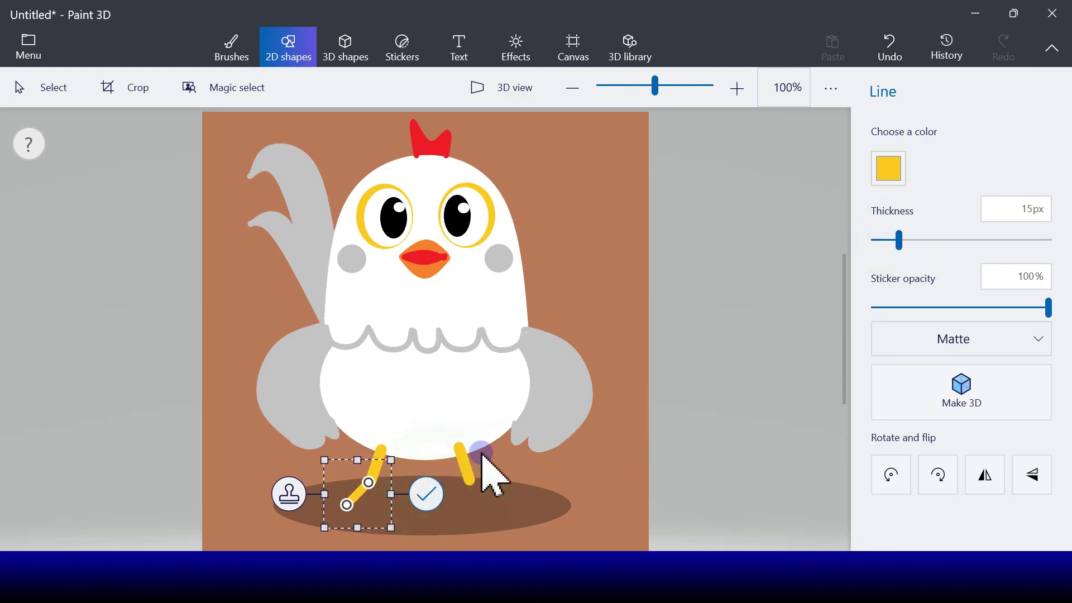
{"action": "left_click", "coordinate": [453, 480]}
{"action": "left_click", "coordinate": [887, 158]}
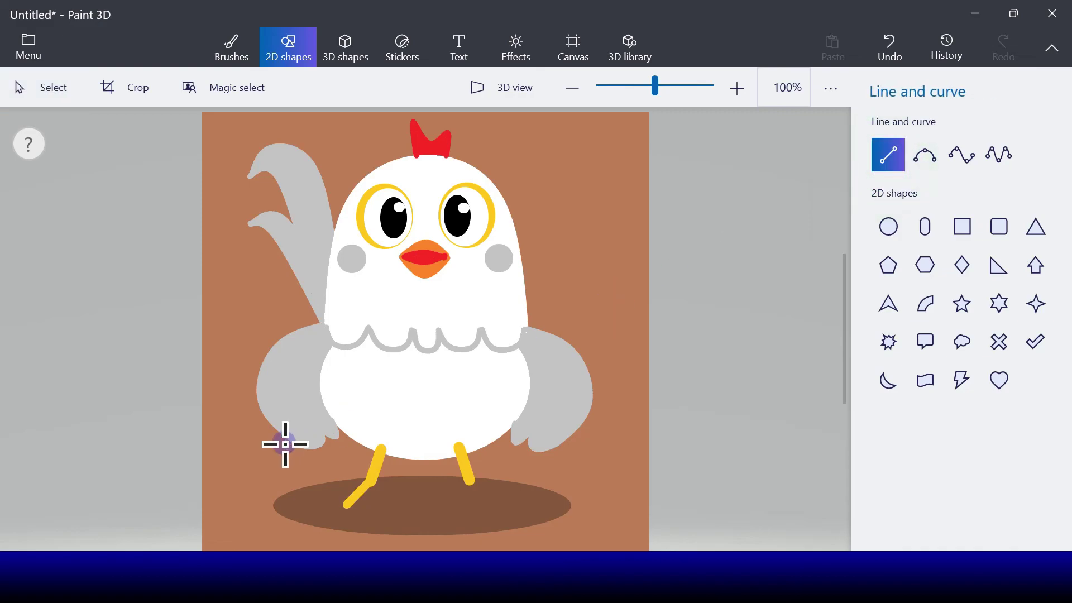
{"action": "mouse_move", "coordinate": [369, 487]}
{"action": "left_mouse_down"}
{"action": "mouse_move", "coordinate": [306, 497]}
{"action": "mouse_move", "coordinate": [328, 497]}
{"action": "left_mouse_up"}
{"action": "left_click", "coordinate": [424, 493]}
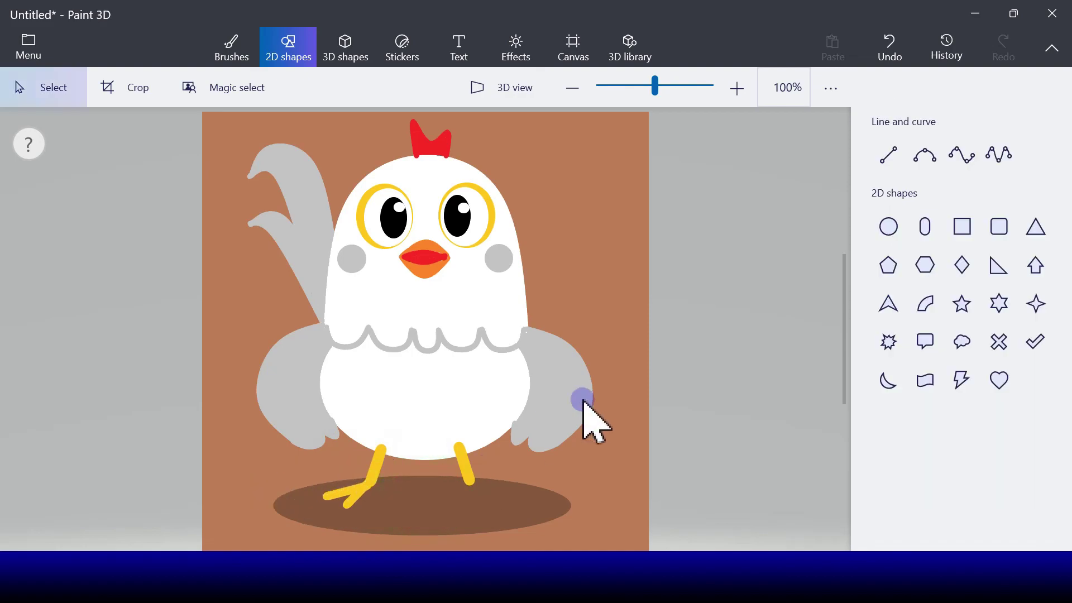
{"action": "left_click", "coordinate": [888, 155]}
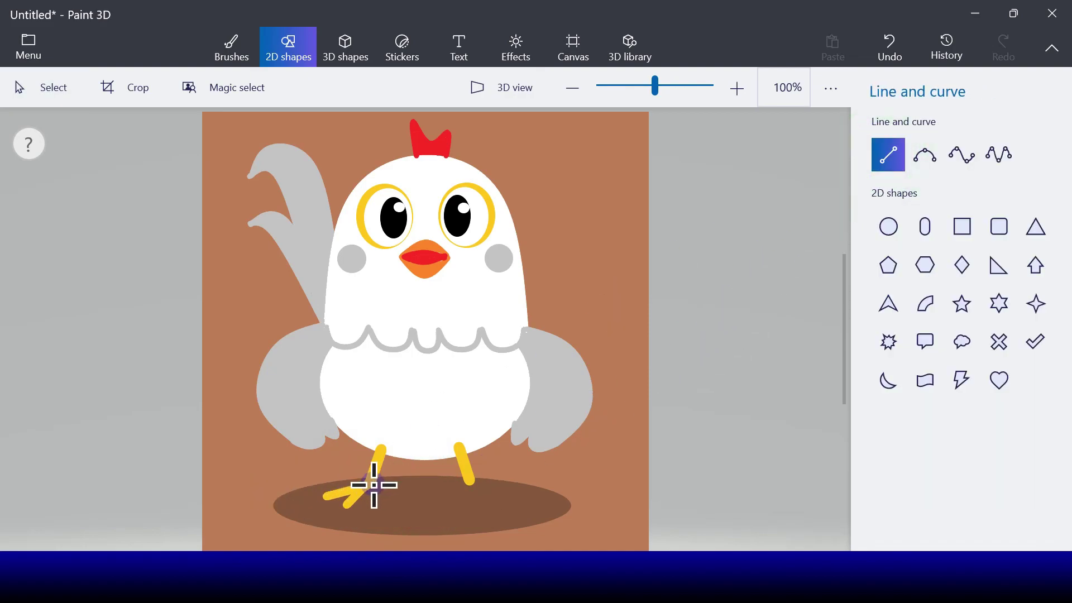
{"action": "mouse_move", "coordinate": [374, 483]}
{"action": "left_mouse_down"}
{"action": "mouse_move", "coordinate": [351, 502]}
{"action": "mouse_move", "coordinate": [333, 483]}
{"action": "left_mouse_up"}
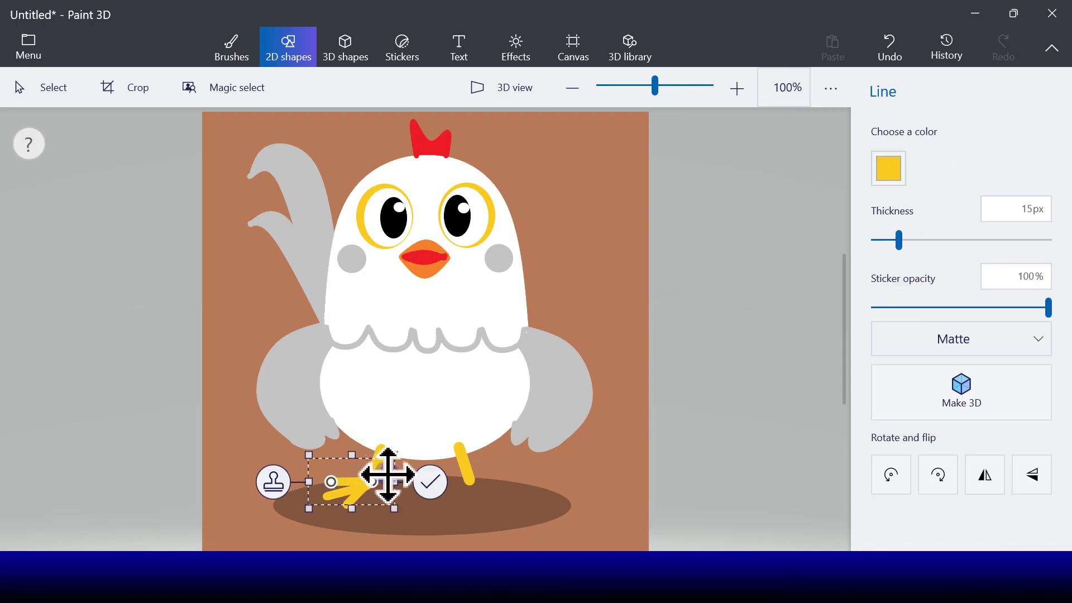
{"action": "left_click", "coordinate": [431, 480]}
Step: Draw three 15 px golden yellow lines fanning outward from the right leg's lower end as the right foot's toes
{"action": "left_click", "coordinate": [888, 155]}
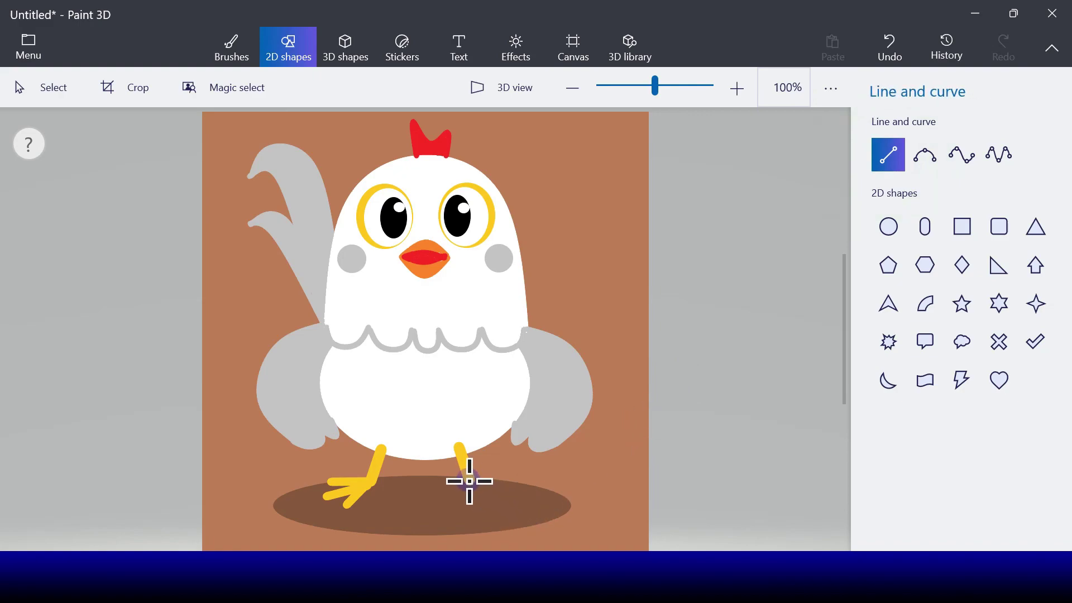
{"action": "left_click_drag", "start_coordinate": [469, 481], "coordinate": [492, 500]}
{"action": "left_click", "coordinate": [549, 490]}
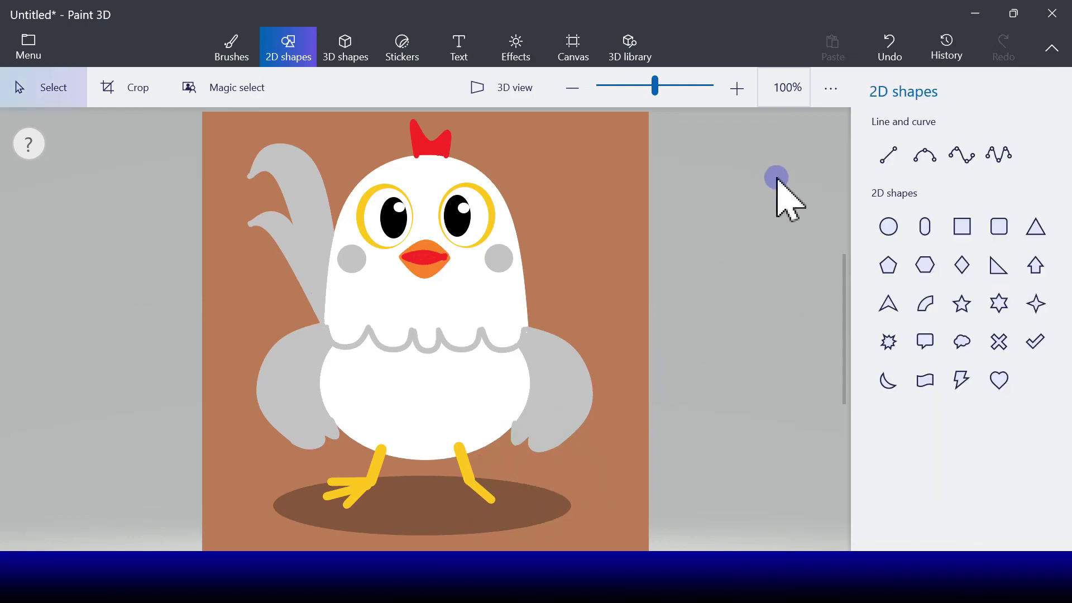
{"action": "left_click", "coordinate": [887, 157]}
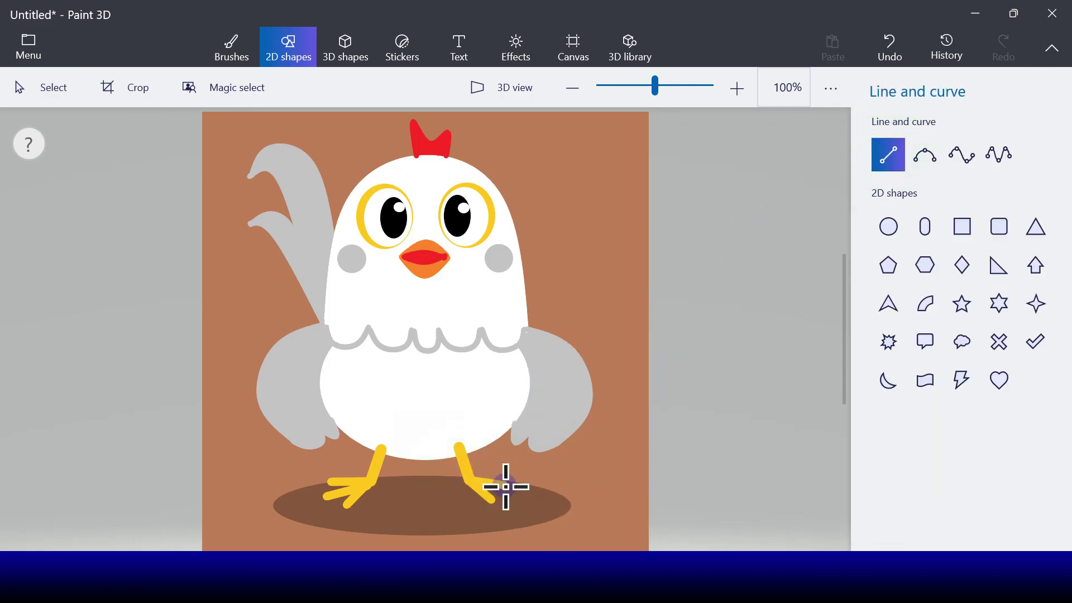
{"action": "left_click_drag", "start_coordinate": [510, 488], "coordinate": [507, 486]}
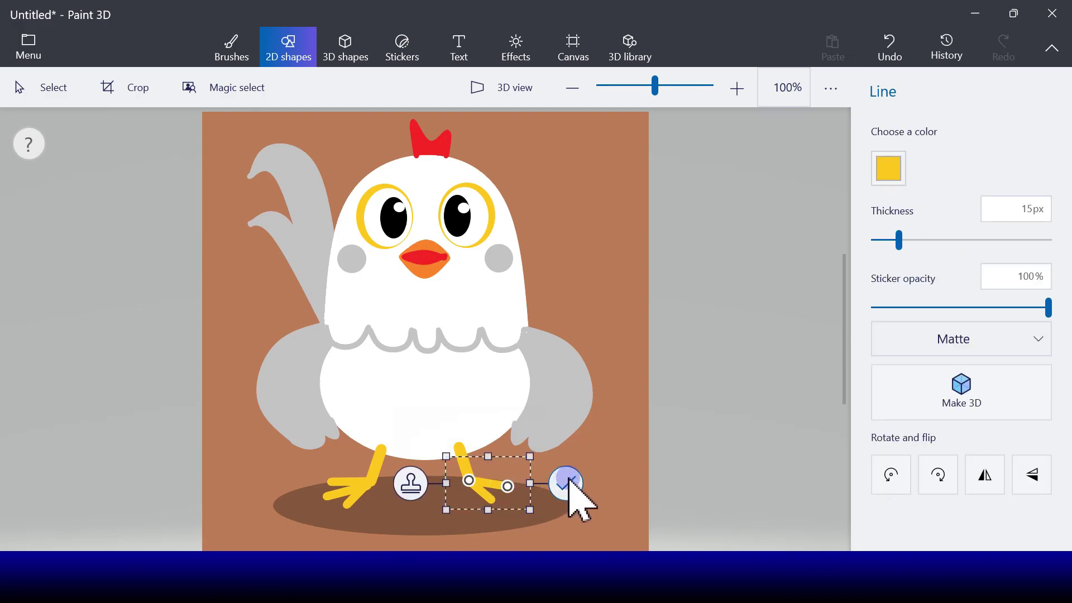
{"action": "left_click", "coordinate": [661, 370]}
{"action": "left_click", "coordinate": [889, 155]}
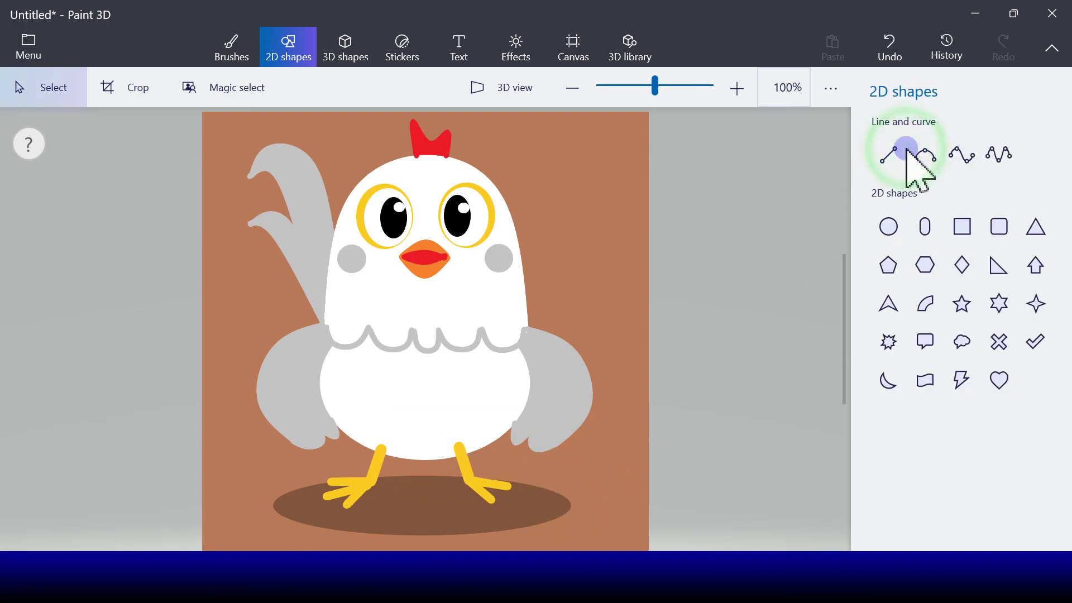
{"action": "left_click", "coordinate": [888, 155]}
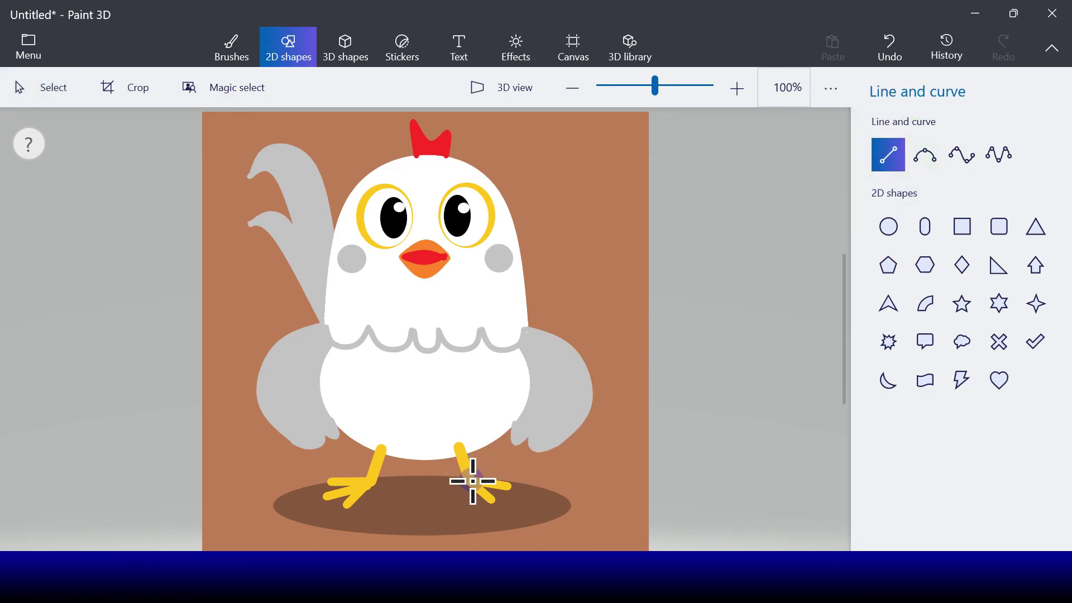
{"action": "left_click_drag", "start_coordinate": [472, 482], "coordinate": [552, 471]}
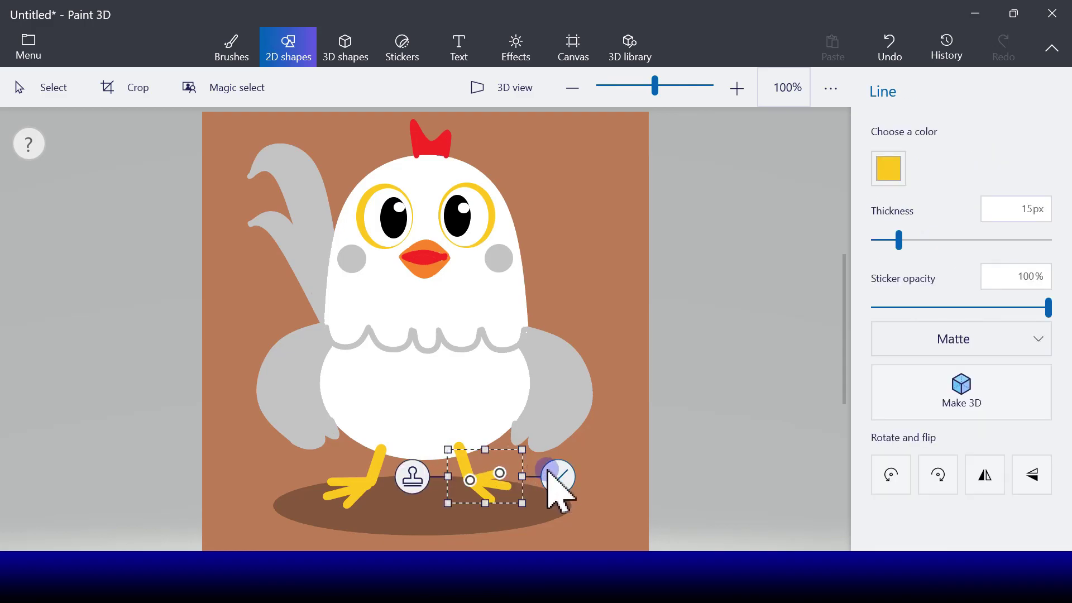
{"action": "key", "text": "Delete"}
Step: Add a short horizontal 10 px golden yellow line pointing inward from the base of each foot as its back toe
{"action": "left_click", "coordinate": [891, 156]}
{"action": "left_click_drag", "start_coordinate": [360, 479], "coordinate": [388, 481]}
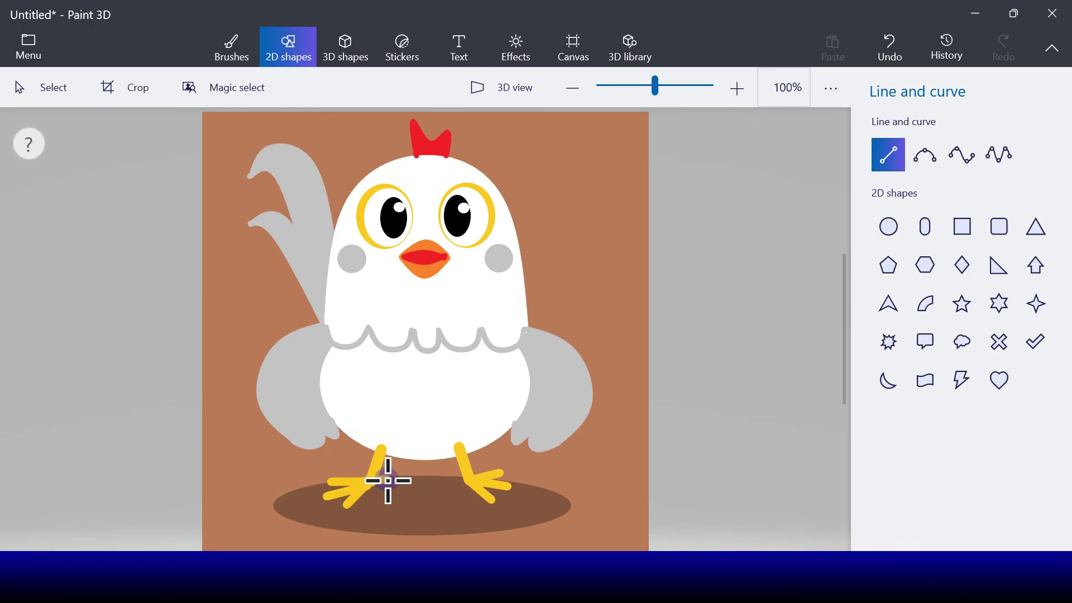
{"action": "left_click_drag", "start_coordinate": [898, 240], "coordinate": [888, 243]}
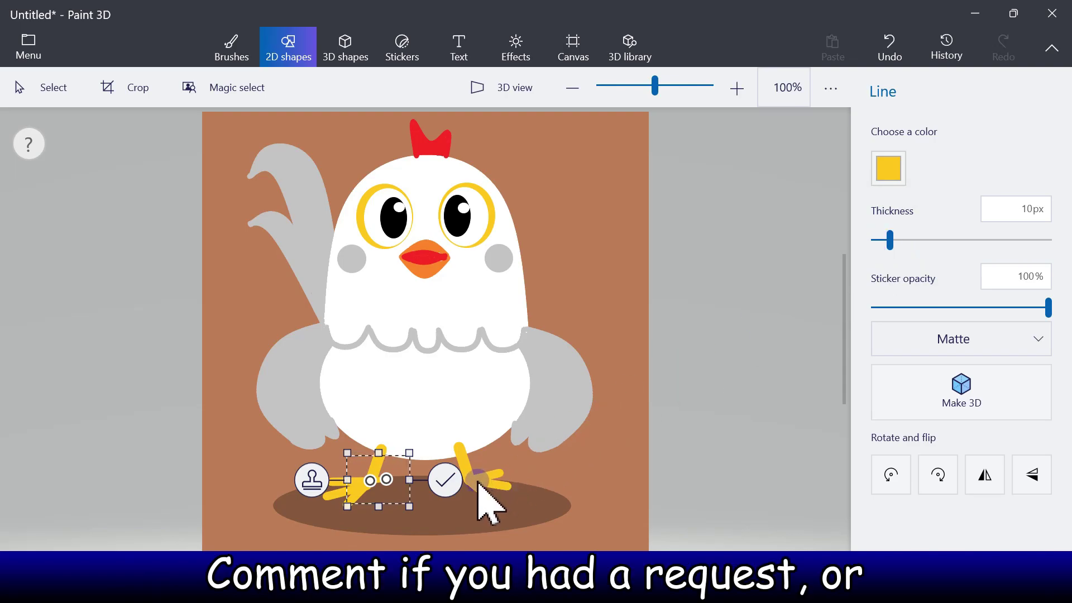
{"action": "left_click", "coordinate": [447, 480]}
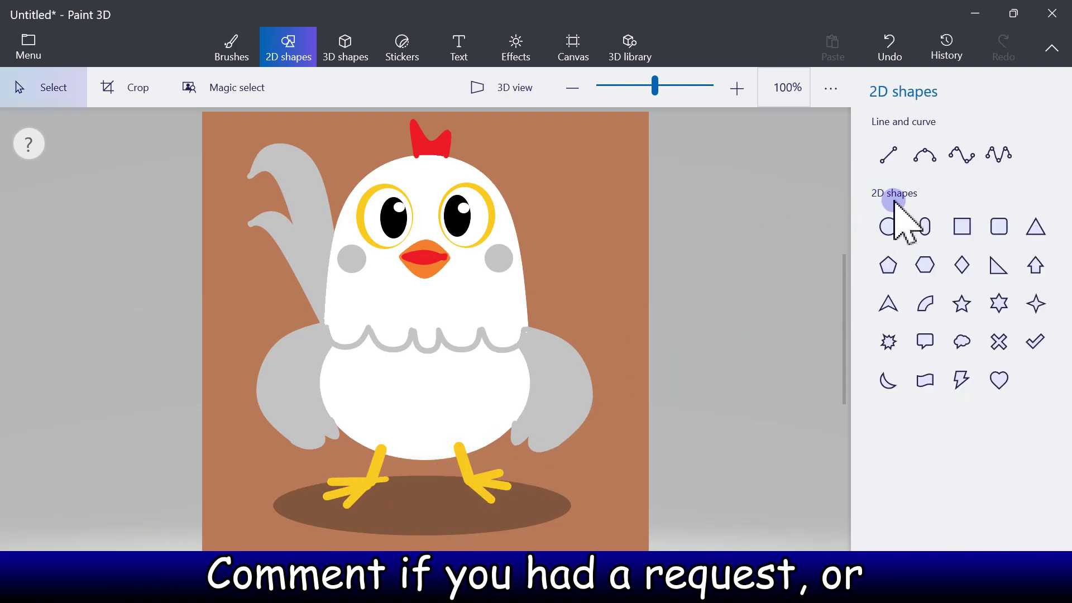
{"action": "left_click", "coordinate": [888, 155]}
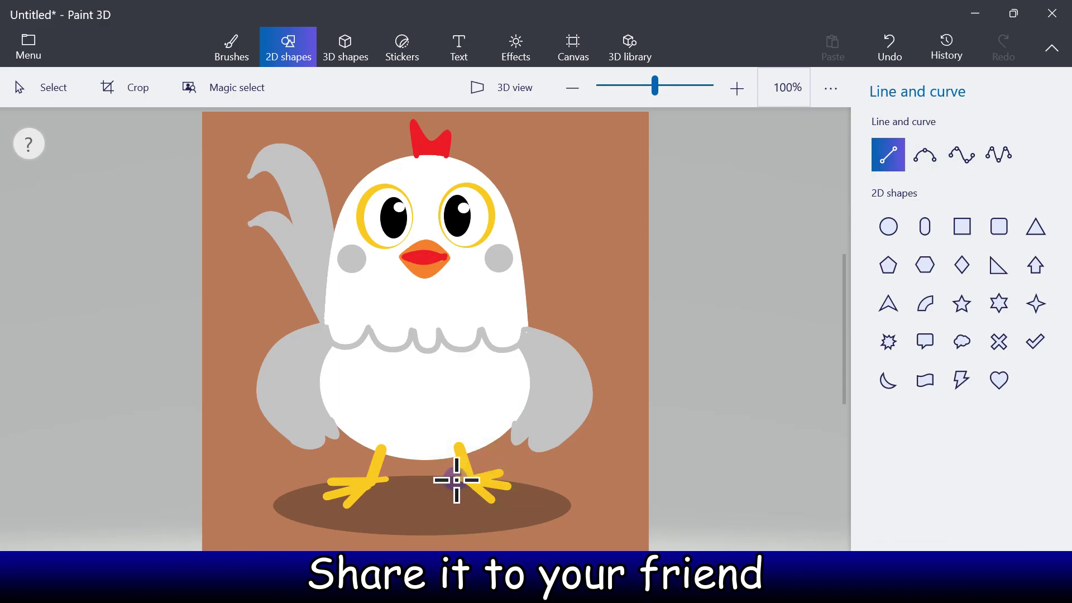
{"action": "left_click", "coordinate": [456, 479]}
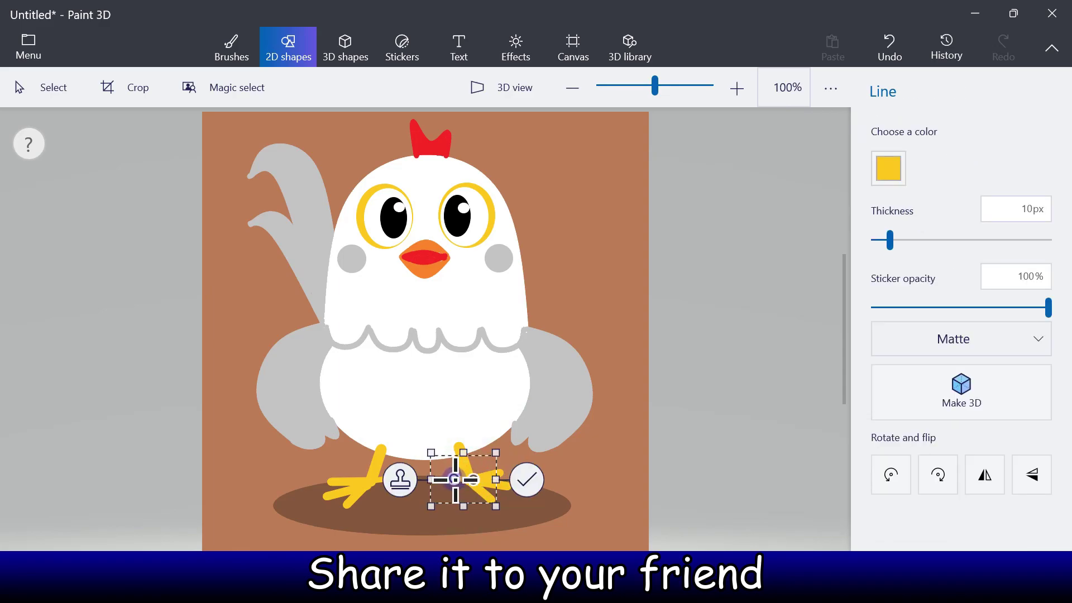
{"action": "left_click", "coordinate": [536, 479]}
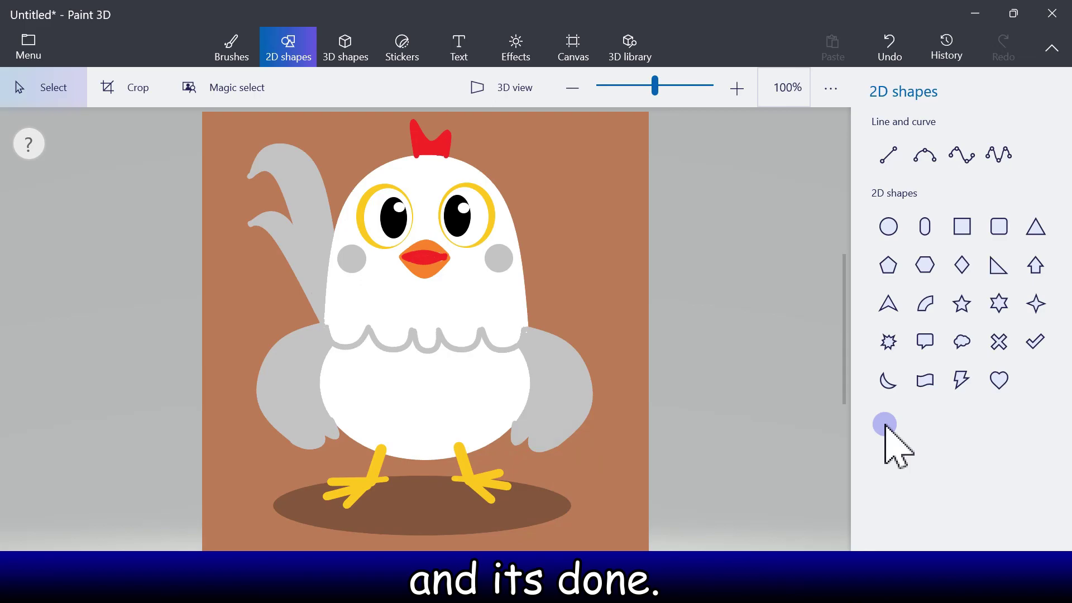